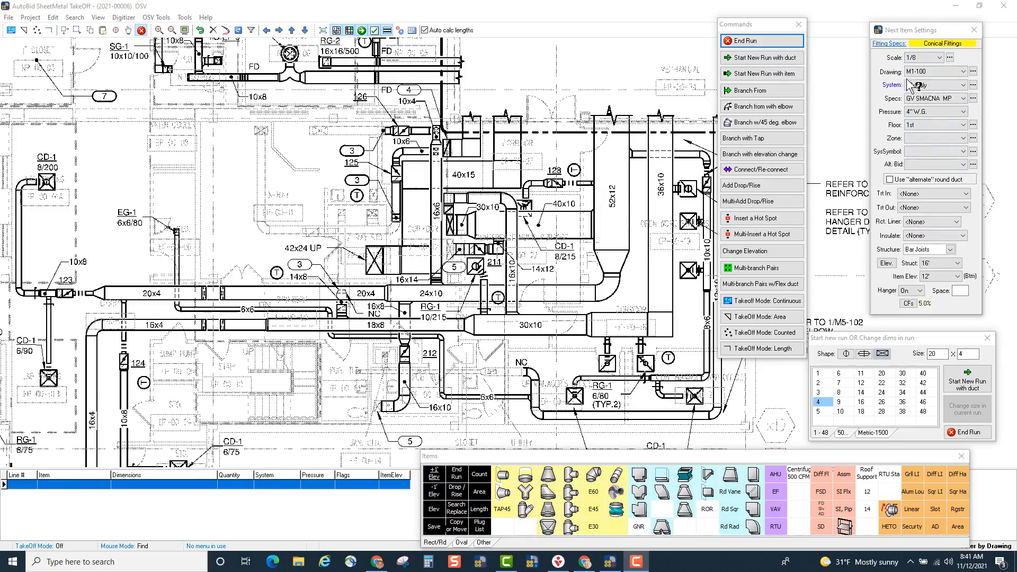
# Start a new duct run at size 52 x 12 and draw about 17' along the 52x12 supply main to its transition.
pyautogui.click(929, 99)
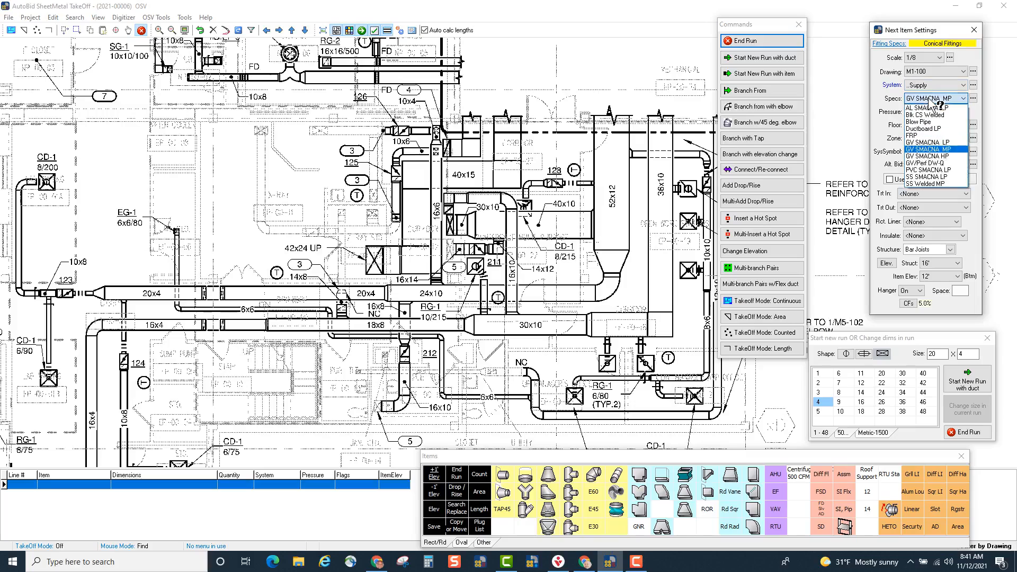
pyautogui.click(930, 101)
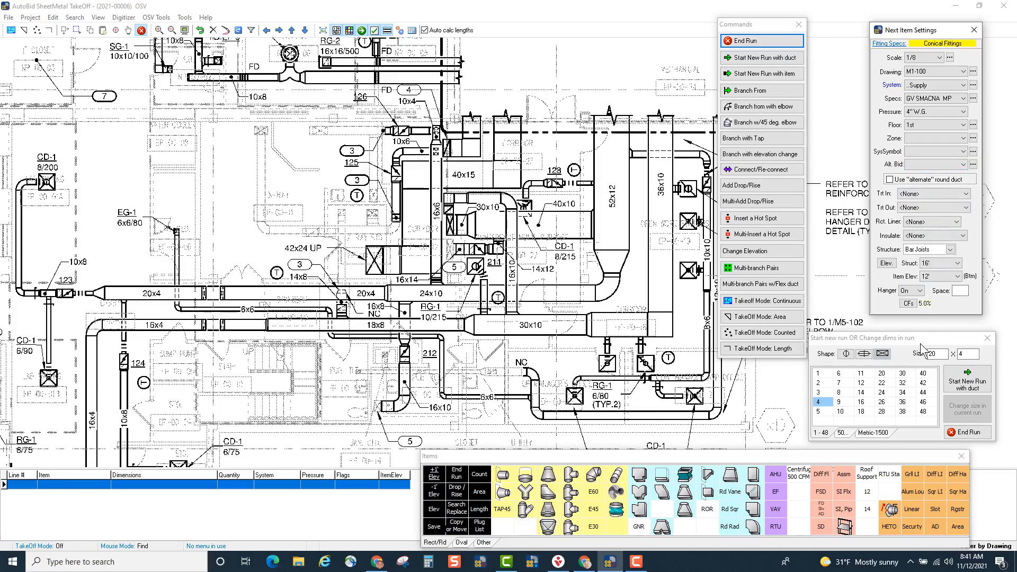
pyautogui.click(831, 341)
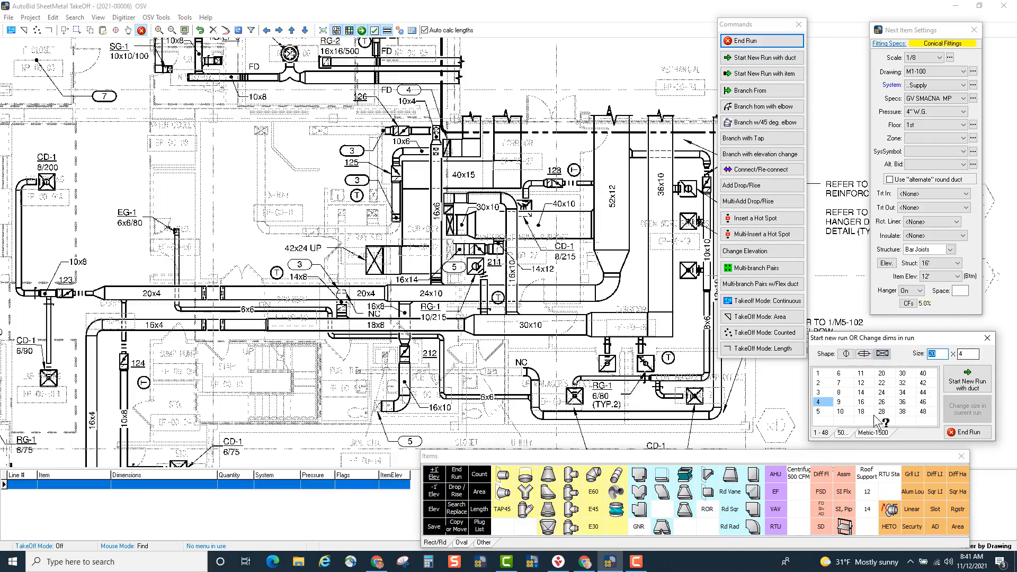
pyautogui.click(847, 432)
pyautogui.click(818, 383)
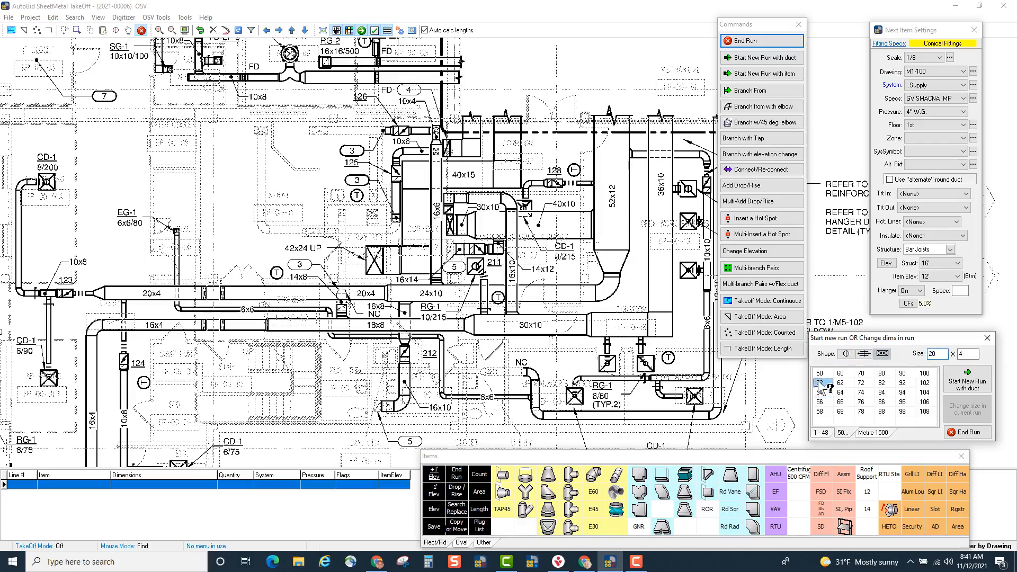
pyautogui.click(822, 433)
pyautogui.click(862, 383)
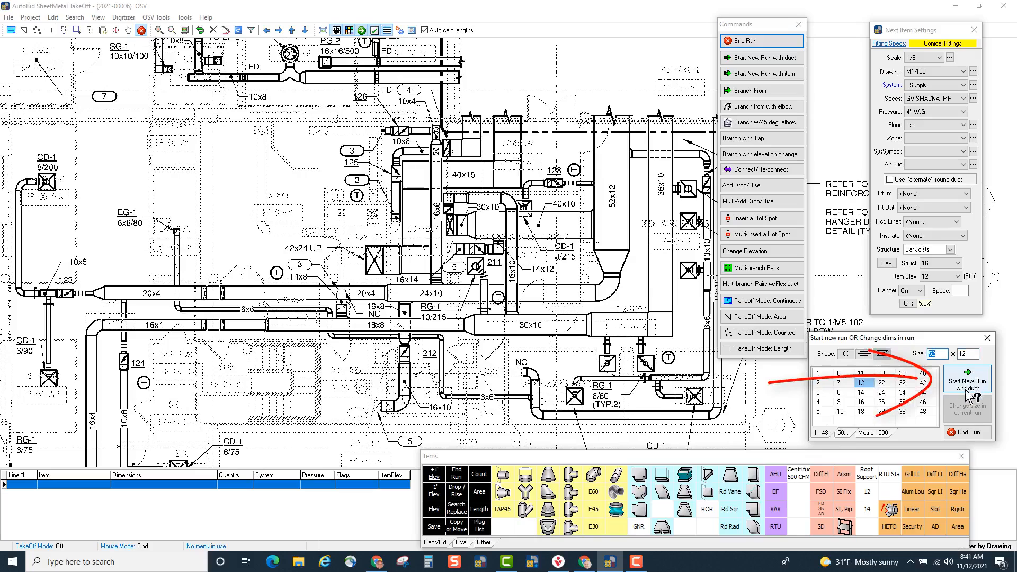
pyautogui.click(763, 59)
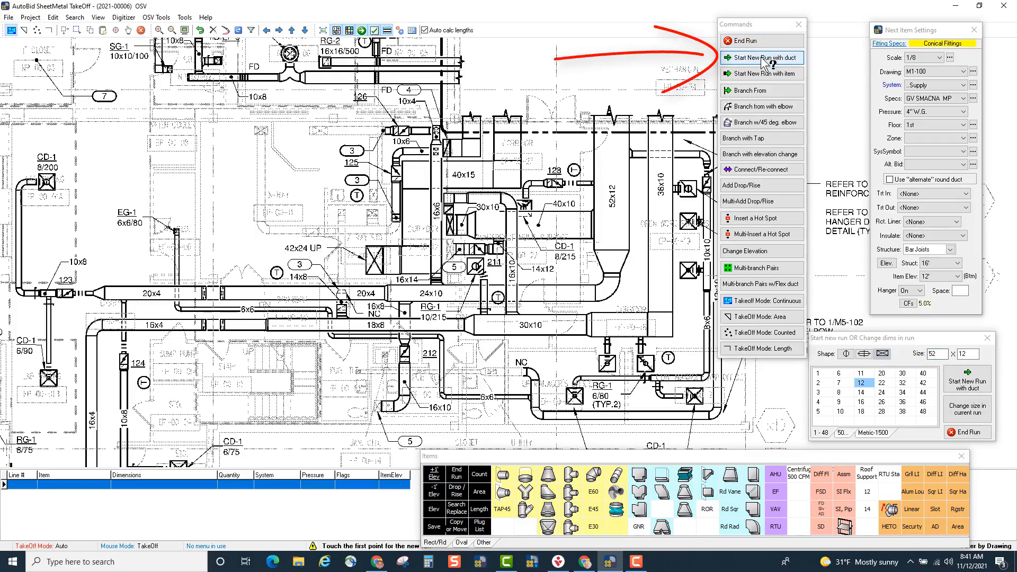
pyautogui.click(615, 139)
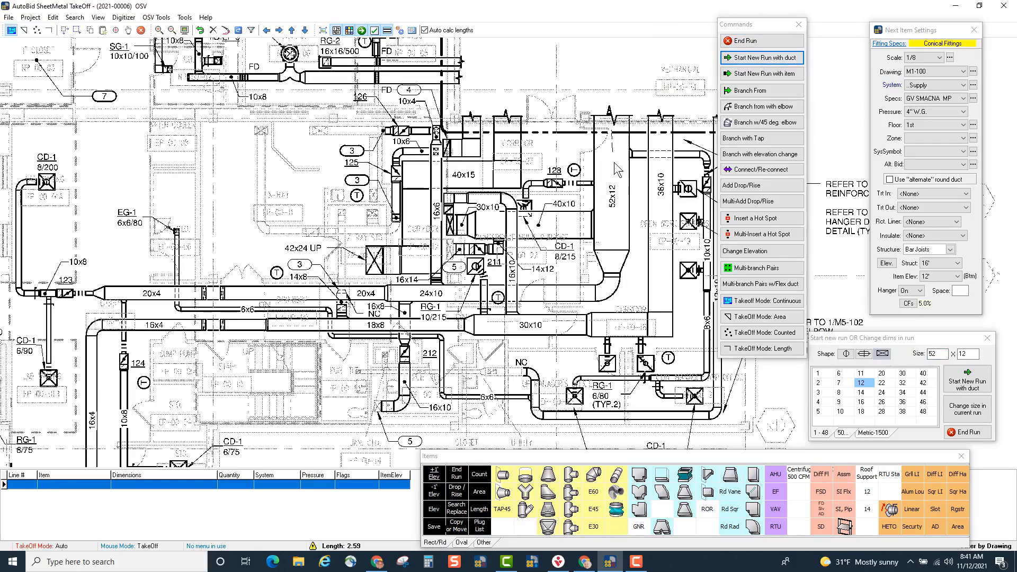
pyautogui.click(611, 266)
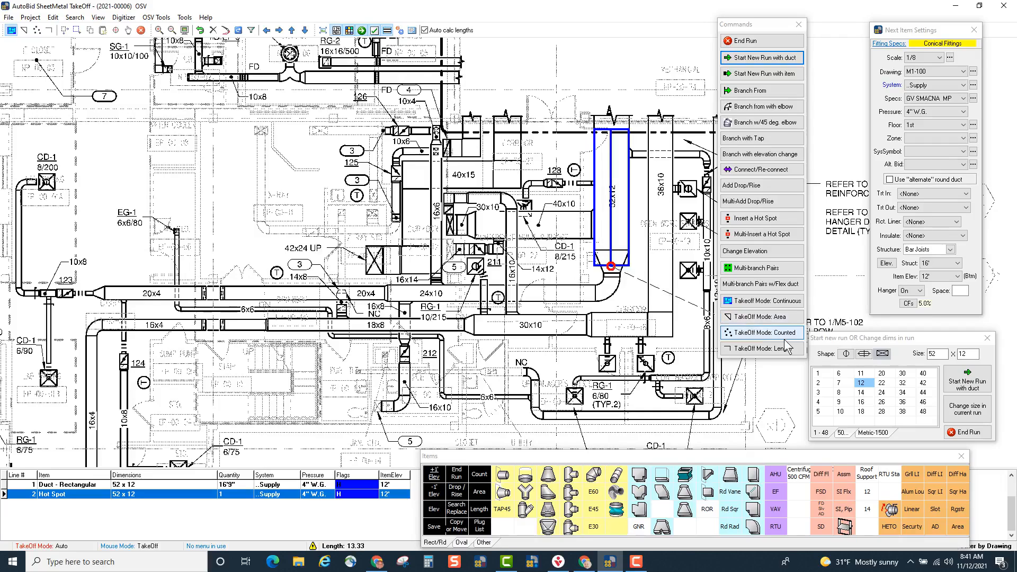
# Continue the run at 24 x 10, about 3'6" below the transition and about 27' past the elbow to where the 20x4 duct begins.
pyautogui.click(882, 392)
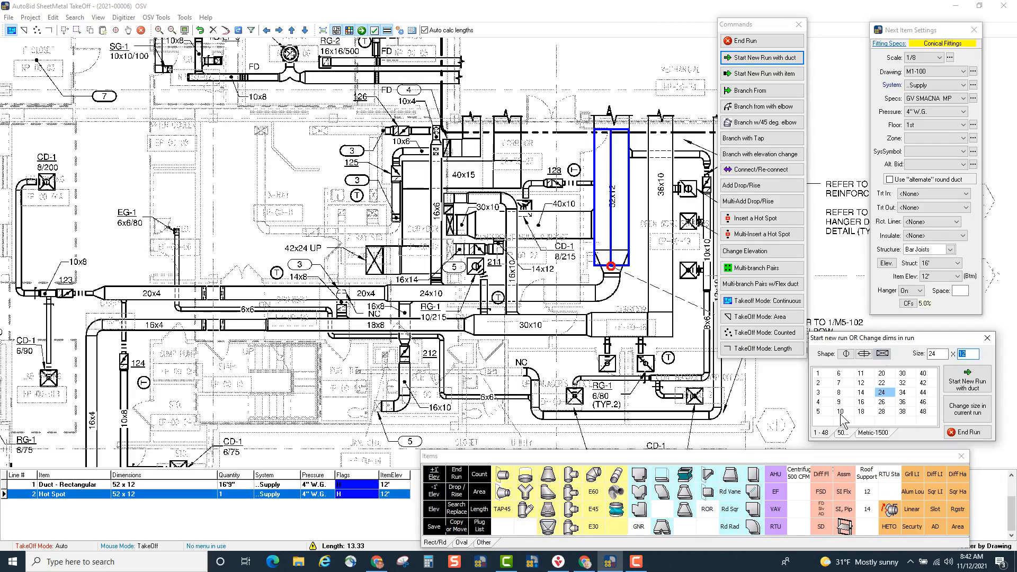
pyautogui.click(841, 411)
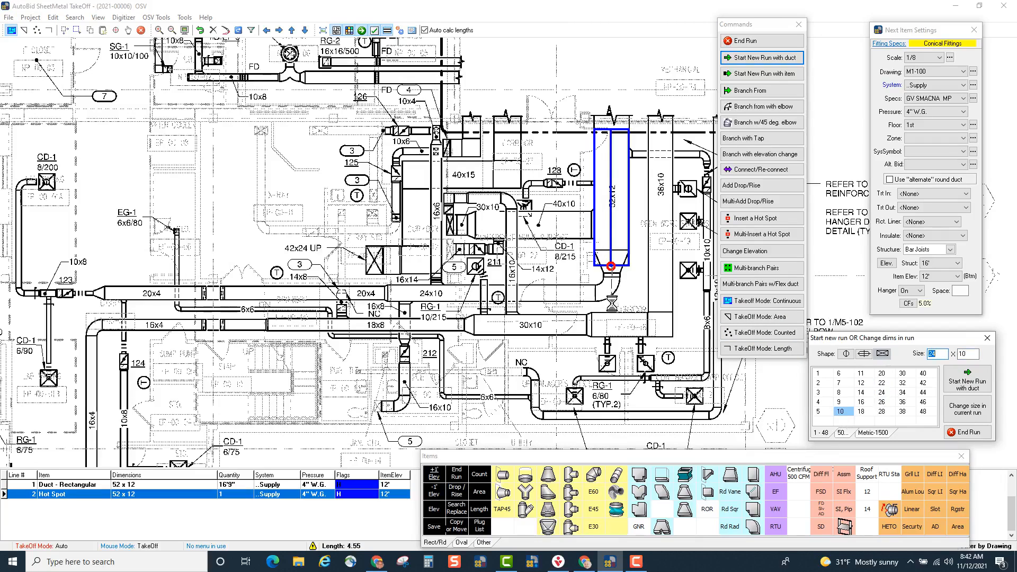
pyautogui.click(611, 295)
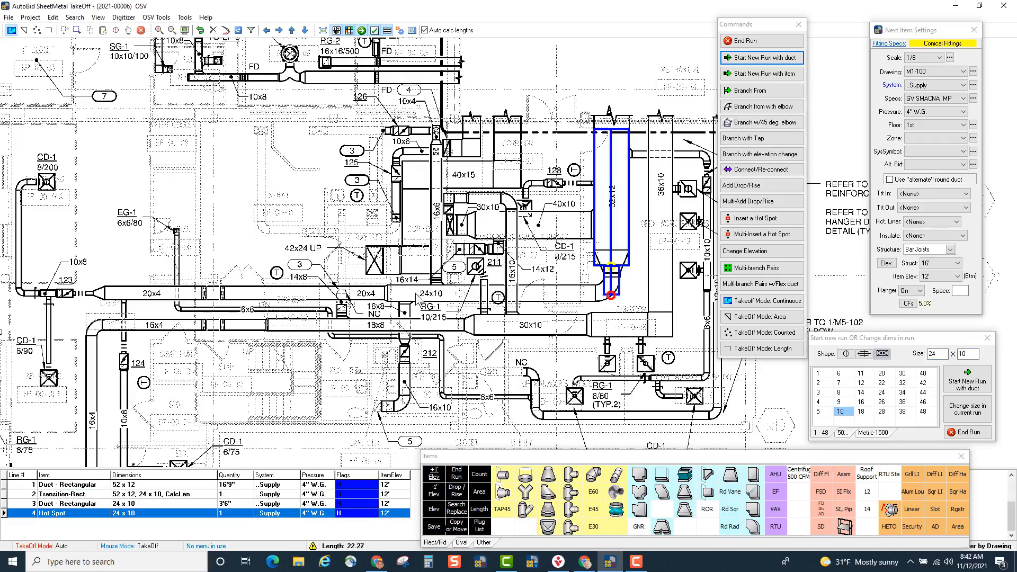
pyautogui.click(389, 294)
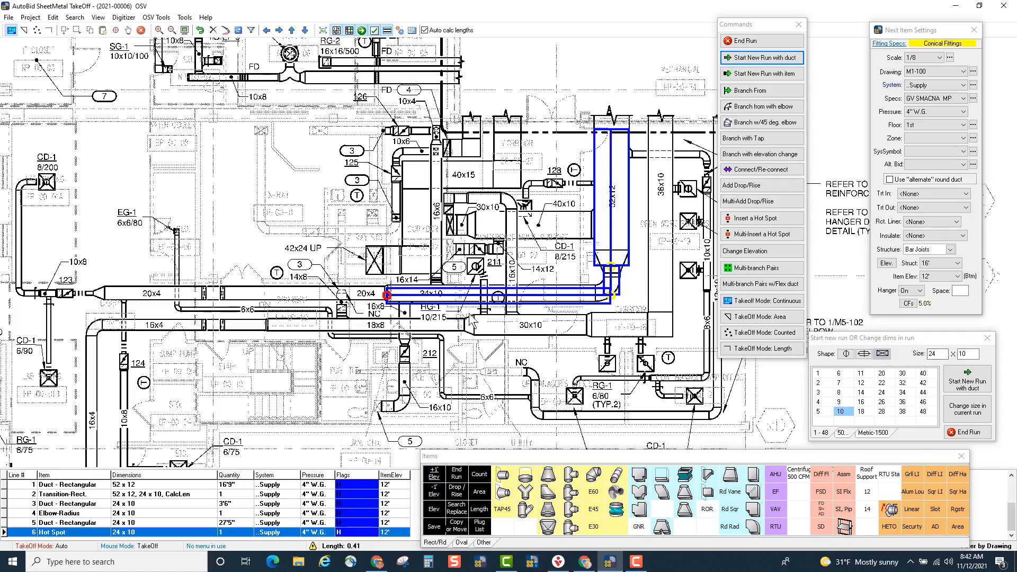
# Continue the run at 20 x 4 for about 20' along the 20x4 duct and end the run.
pyautogui.click(882, 374)
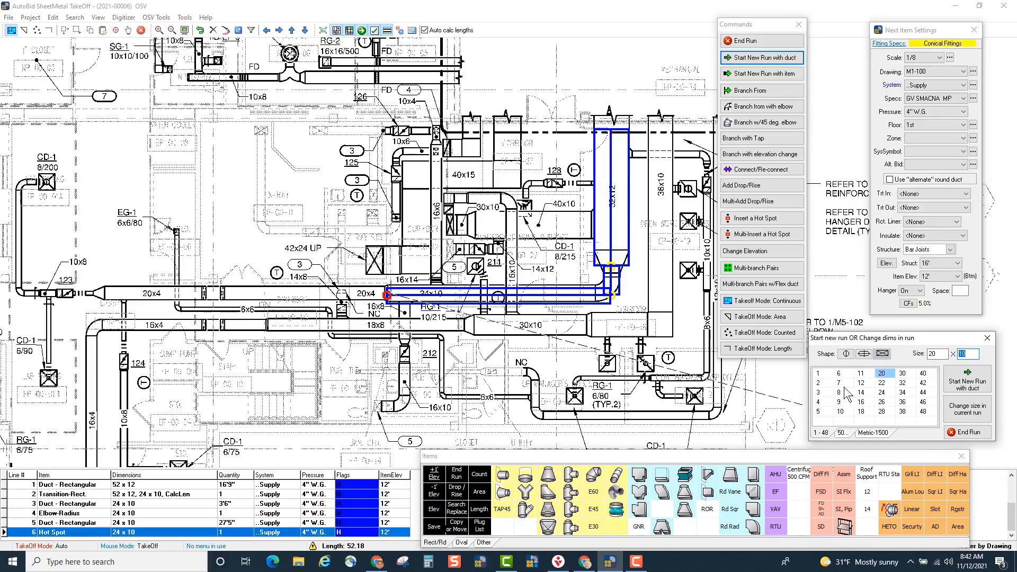
pyautogui.click(819, 402)
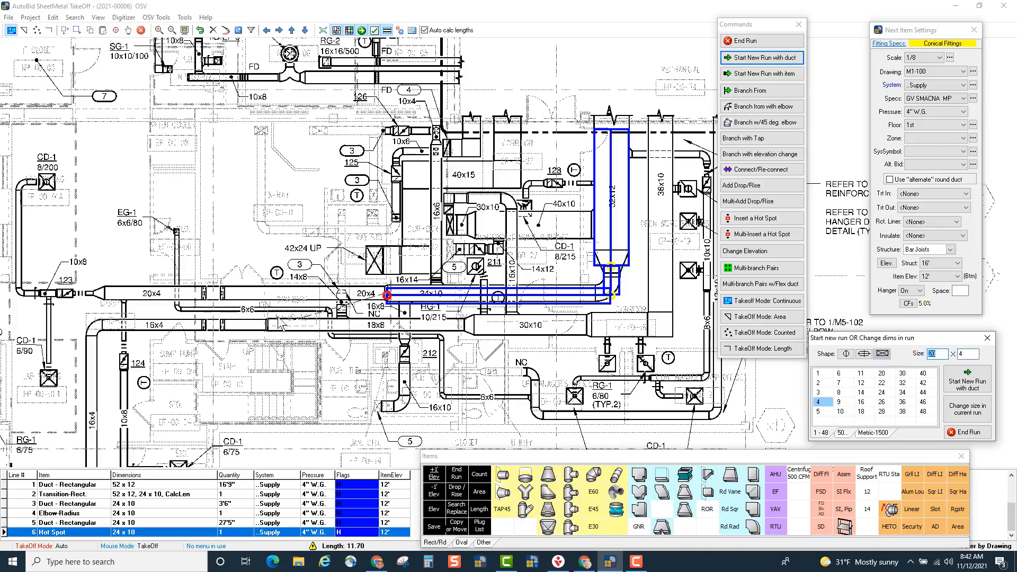
pyautogui.click(227, 295)
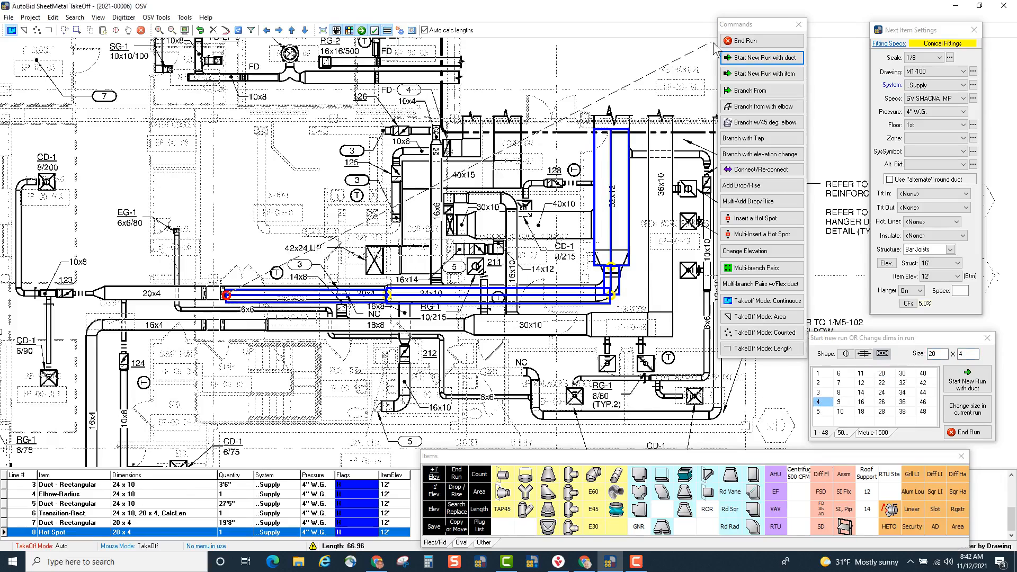
pyautogui.click(753, 43)
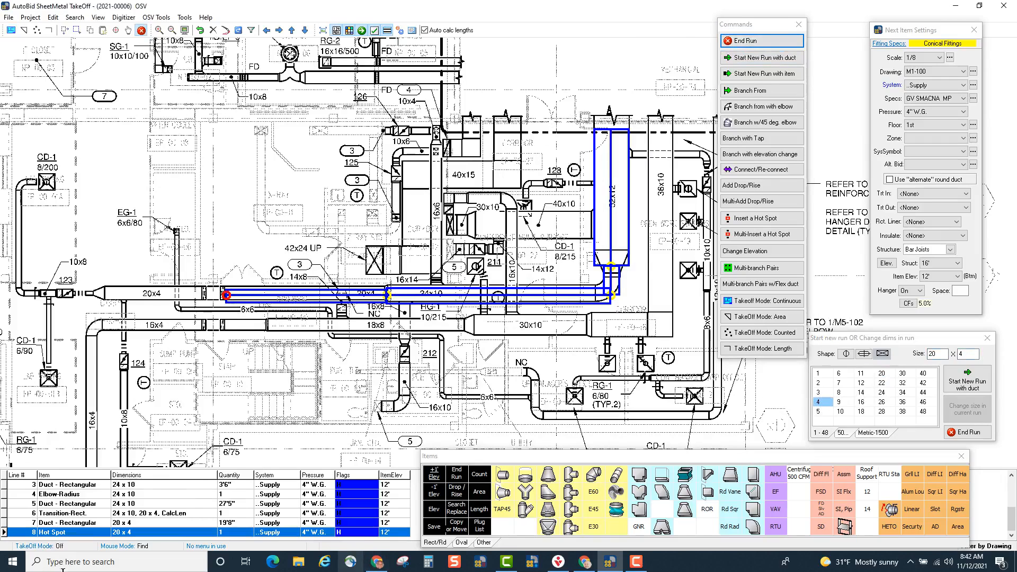
# Set up a new run starting with a 42 x 24 Hot Spot item, starting at elevation 16' and ending at elevation 12'.
pyautogui.click(136, 494)
pyautogui.scroll(3, 136, 495)
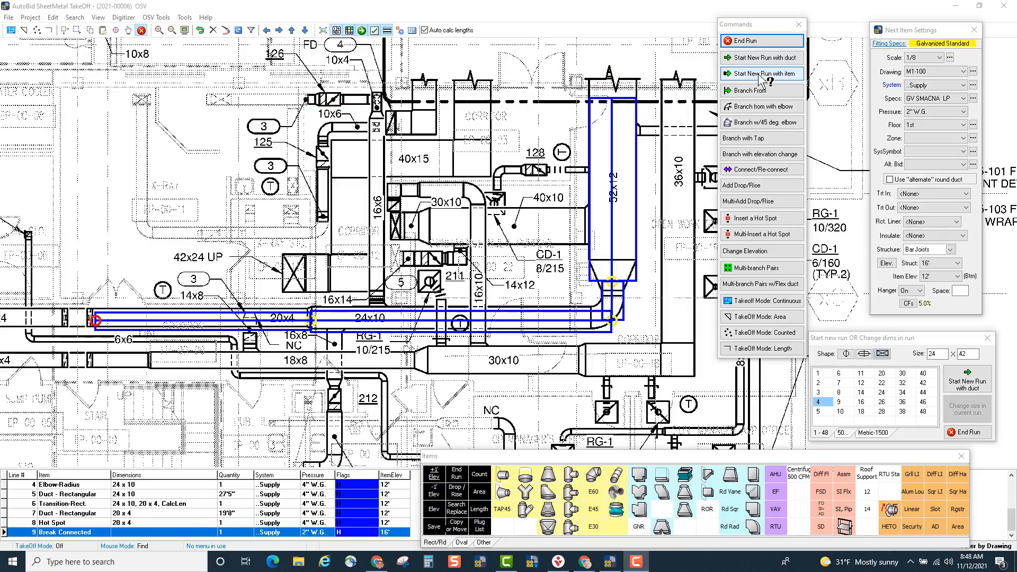
pyautogui.click(763, 74)
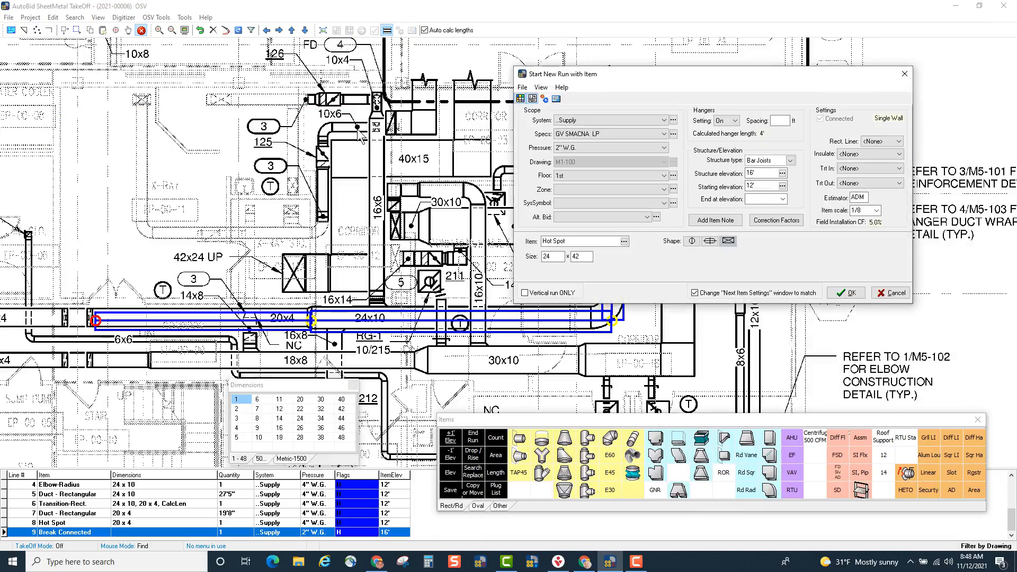
pyautogui.moveTo(634, 76); pyautogui.dragTo(585, 74)
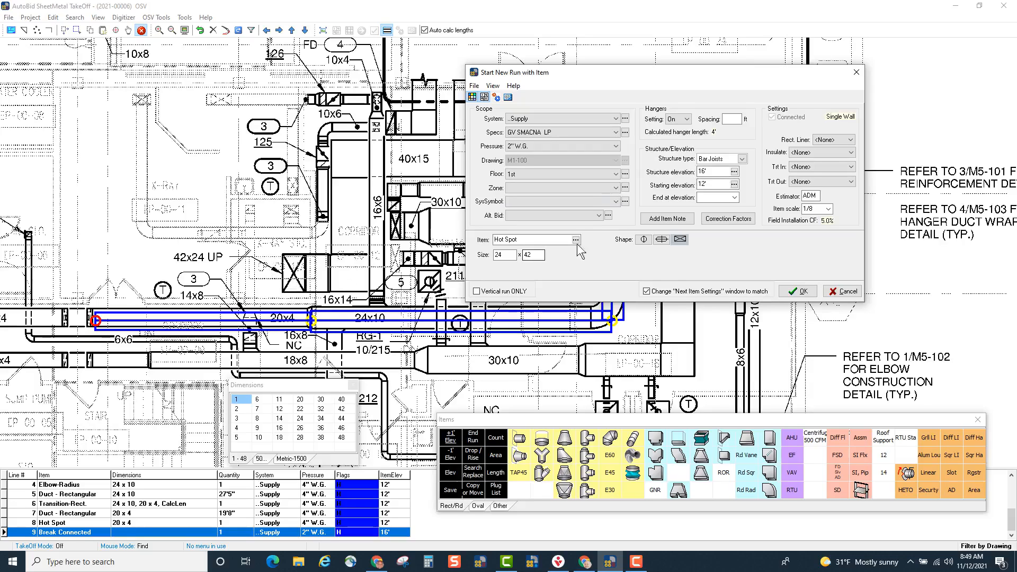
pyautogui.doubleClick(711, 184)
pyautogui.write('16')
pyautogui.click(700, 198)
pyautogui.write('42')
pyautogui.press('Tab')
pyautogui.write('24')
pyautogui.click(799, 291)
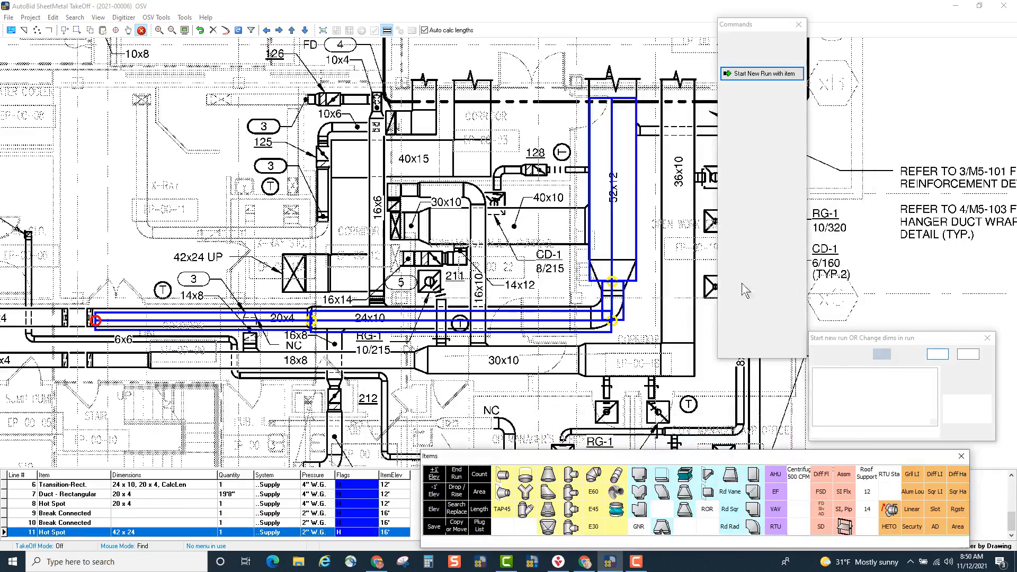
# Trace the run from the "42x24 UP" riser through its bends to the break beyond 40x15, end it, and check the riser's vertical takeoff.
pyautogui.click(292, 272)
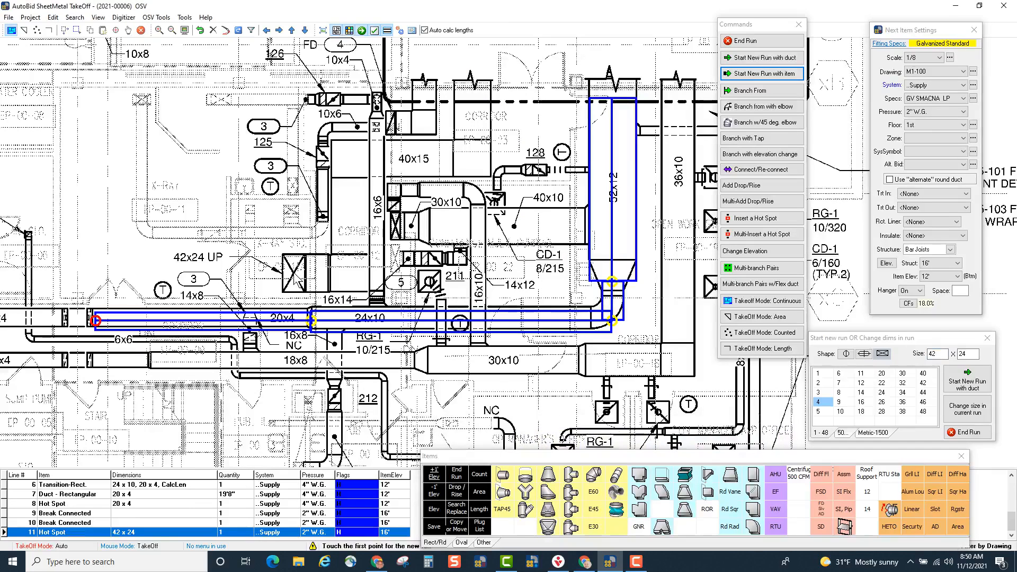
pyautogui.click(353, 278)
pyautogui.click(354, 160)
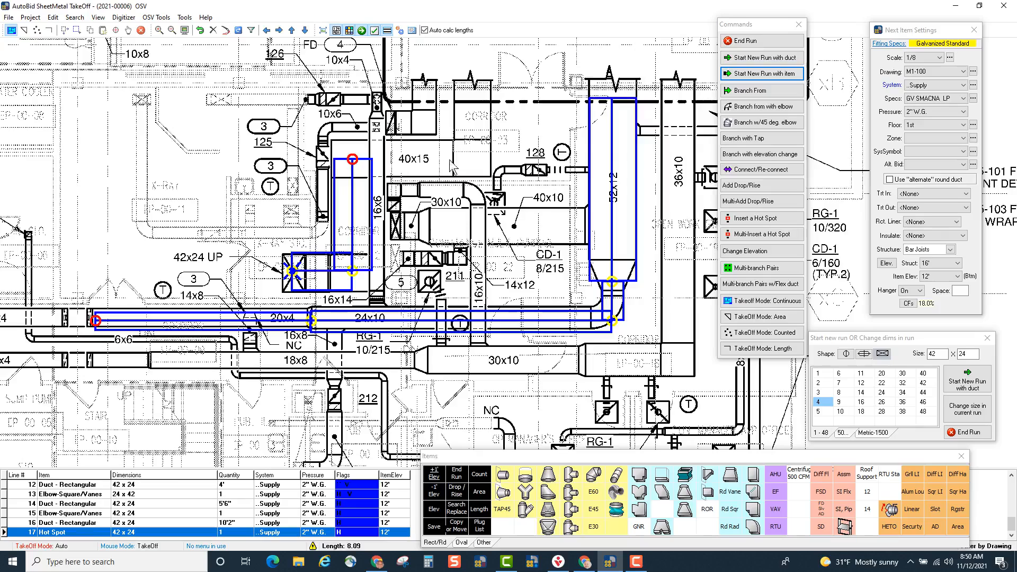
pyautogui.click(473, 95)
pyautogui.click(770, 43)
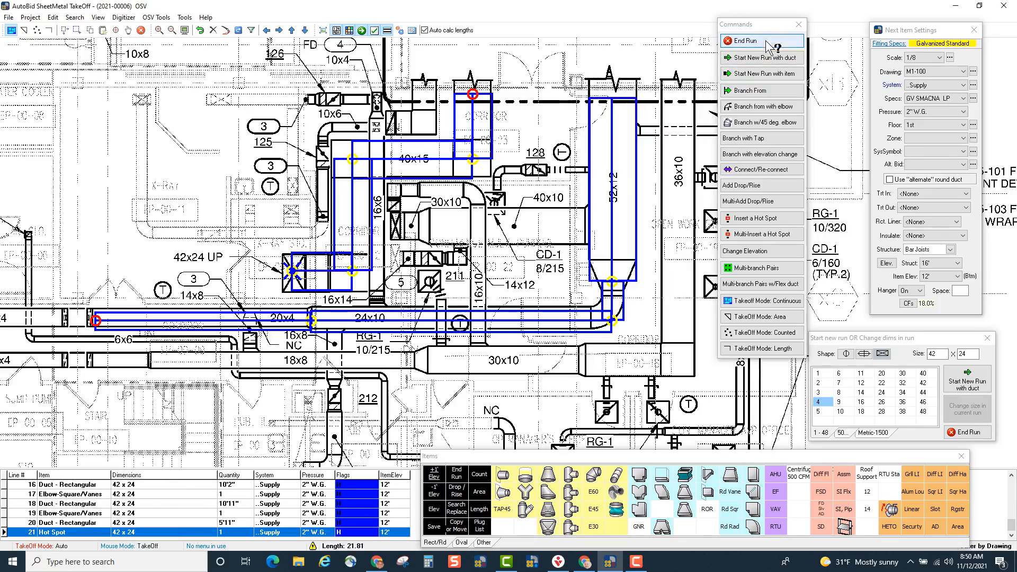
pyautogui.click(292, 270)
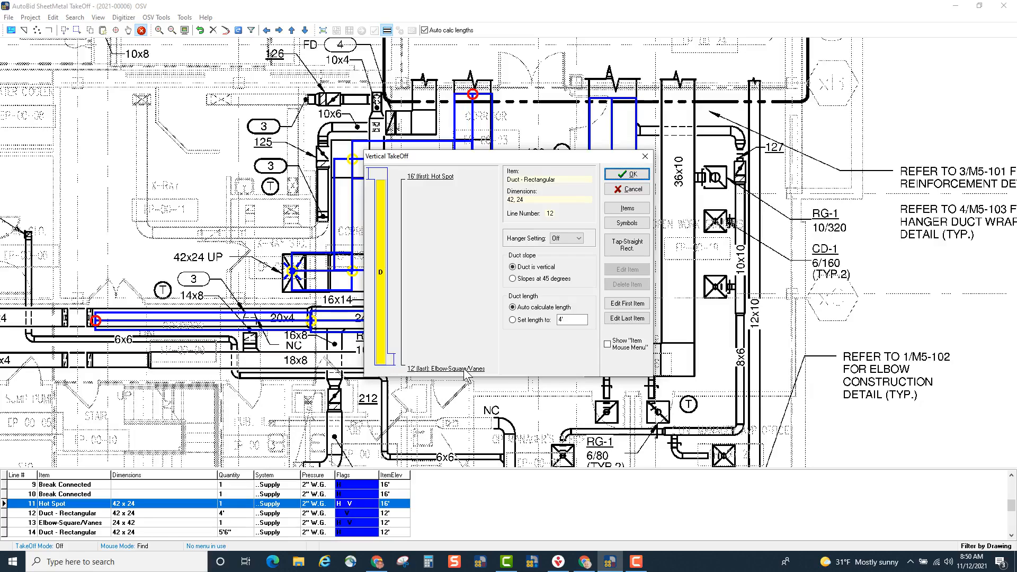
pyautogui.click(626, 176)
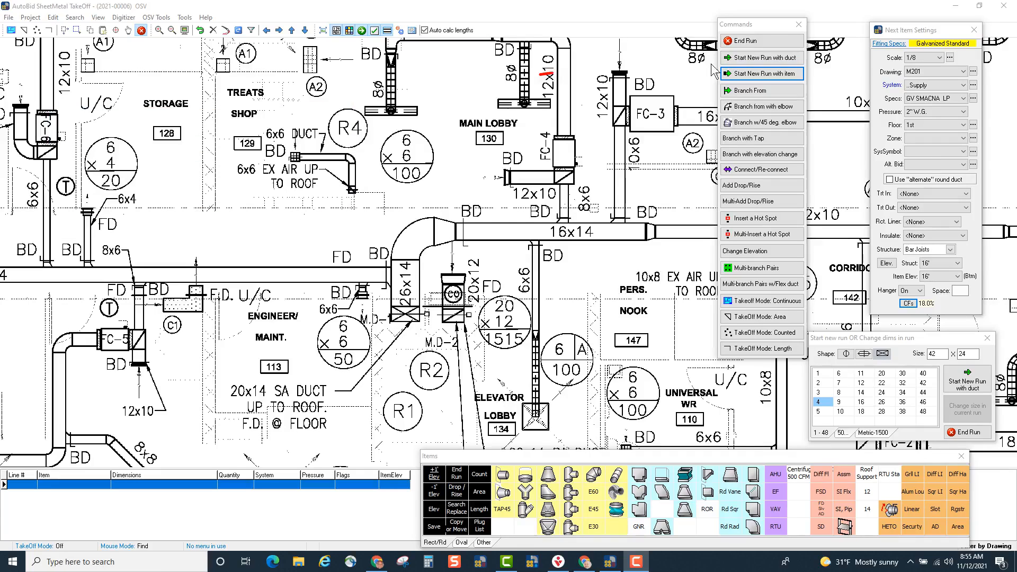
# Set up a new run starting with a 26 x 14 Fire Damper, Slv,AD assembly, ending at elevation 14'.
pyautogui.click(763, 74)
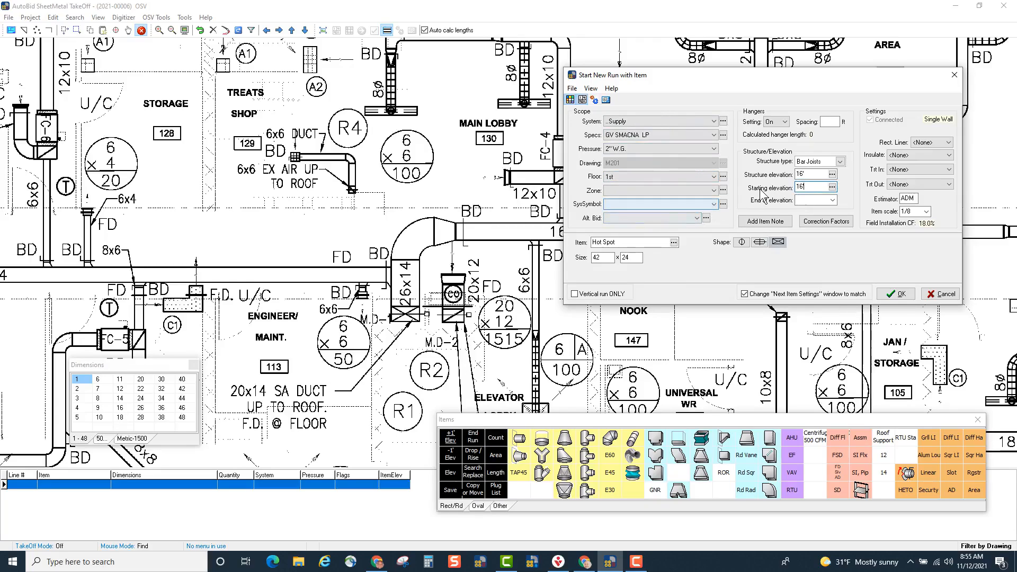
pyautogui.click(810, 203)
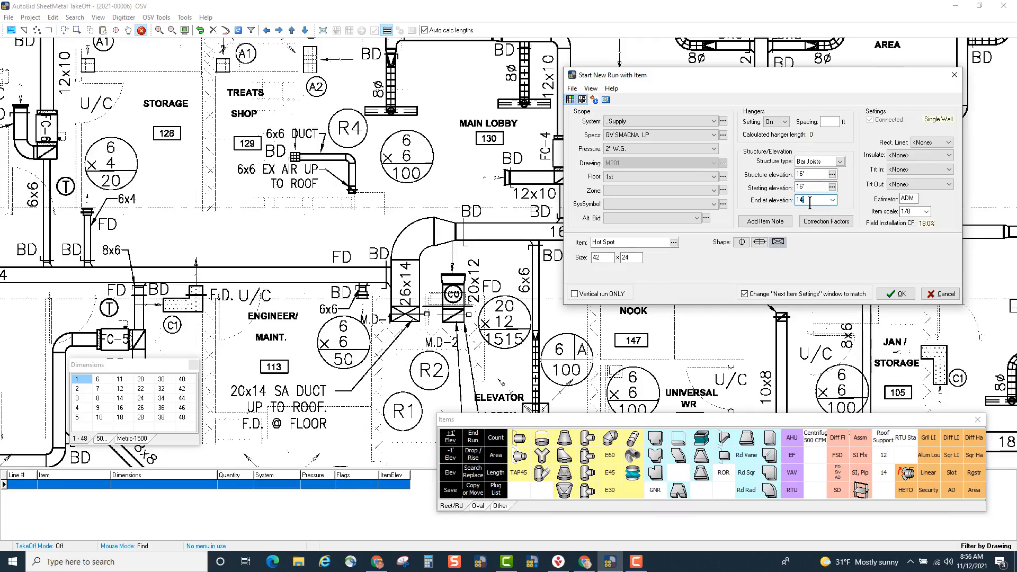
pyautogui.write('14')
pyautogui.click(643, 241)
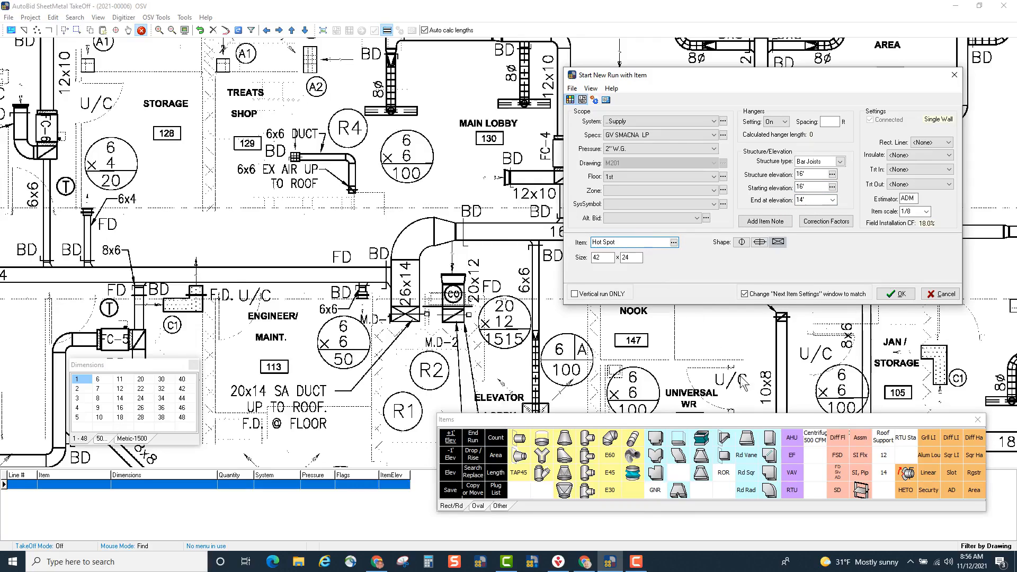
pyautogui.click(830, 475)
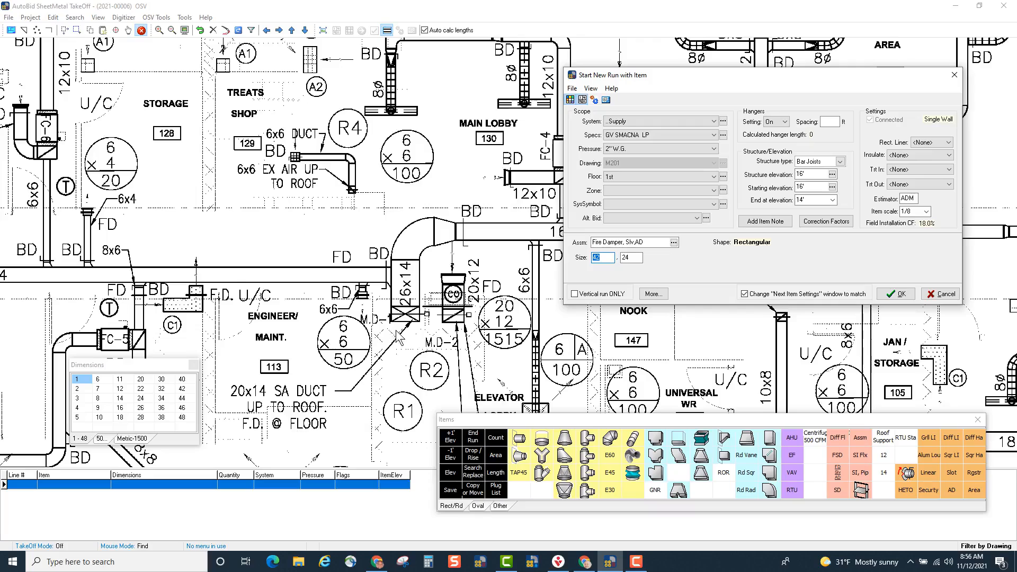
pyautogui.write('2')
pyautogui.press('Tab')
pyautogui.write('14')
pyautogui.click(900, 295)
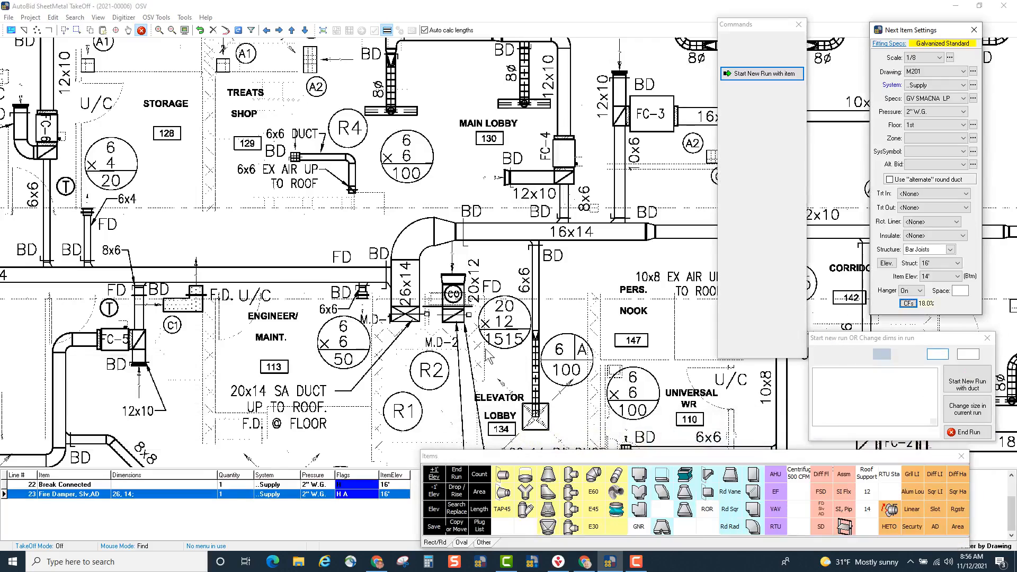
# Place the fire damper at the 26x14 riser and trace the 26x14 duct around the elbow to the 16x14 transition.
pyautogui.click(407, 322)
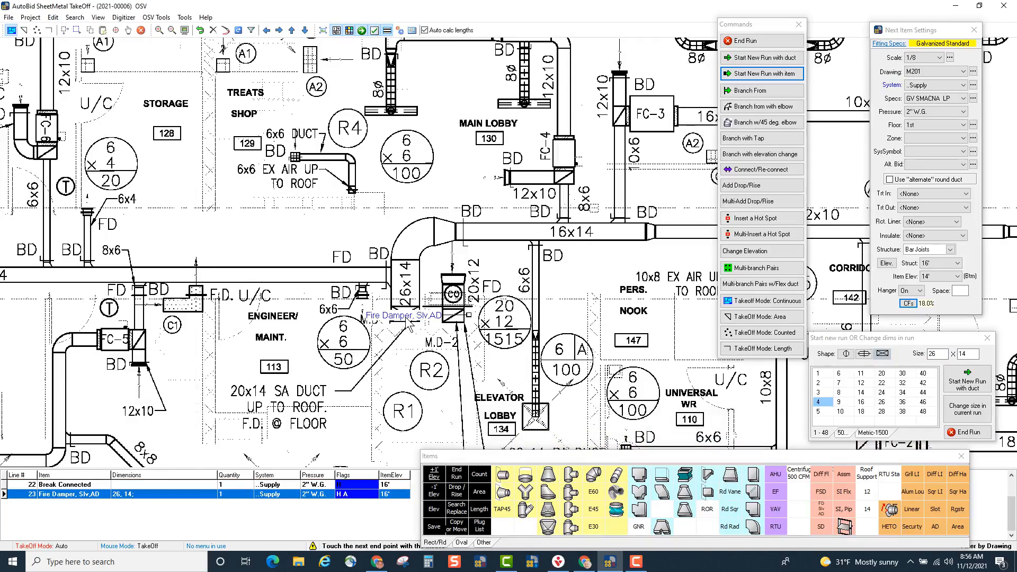
pyautogui.click(409, 233)
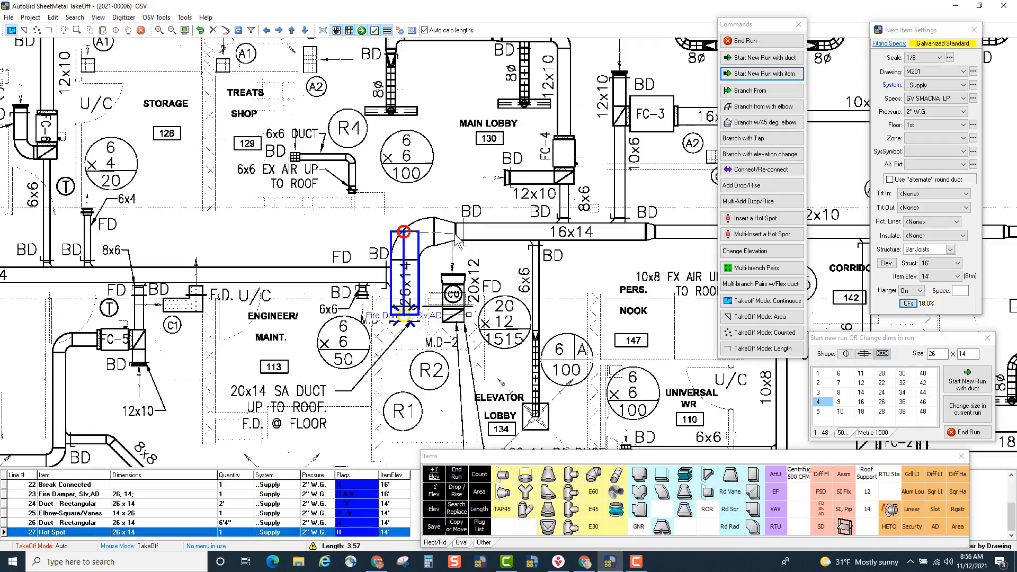
pyautogui.click(456, 232)
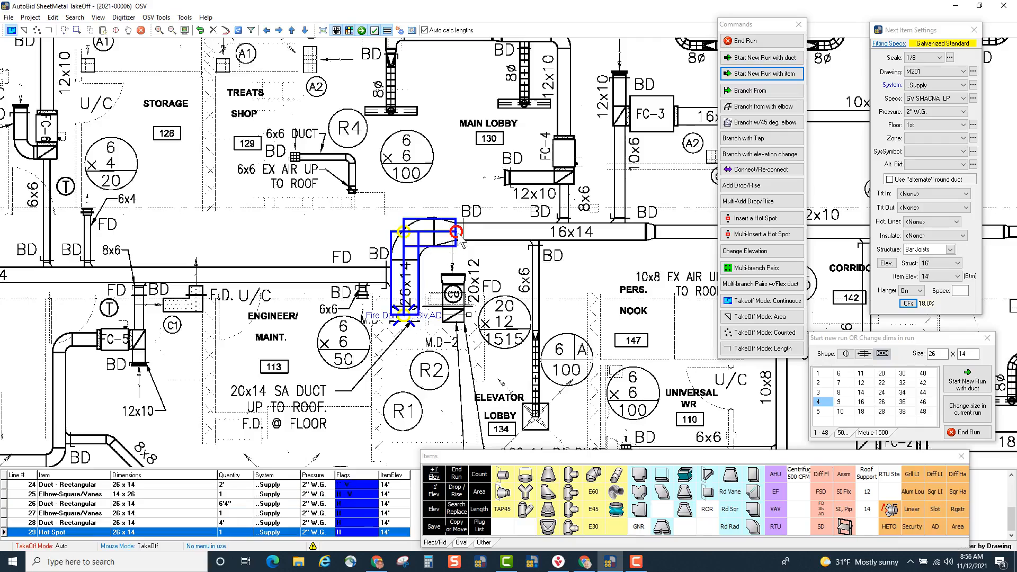
# Continue the run at 16 x 14 for about 15'6" along the 16x14 duct to the next transition.
pyautogui.click(861, 403)
pyautogui.click(861, 392)
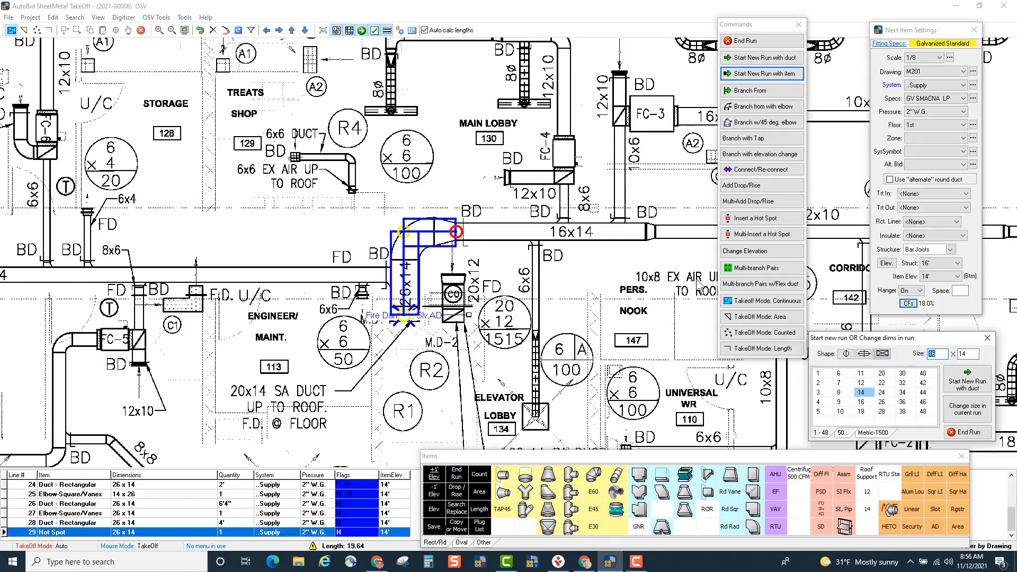
pyautogui.click(658, 232)
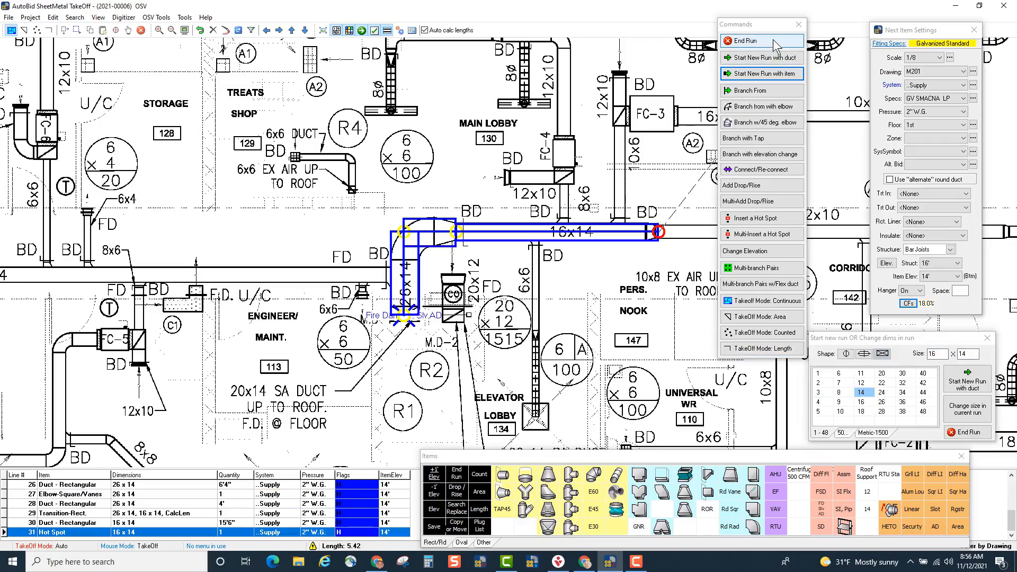
# End the 16x14 run and check the vertical takeoff at its fire damper riser.
pyautogui.click(745, 41)
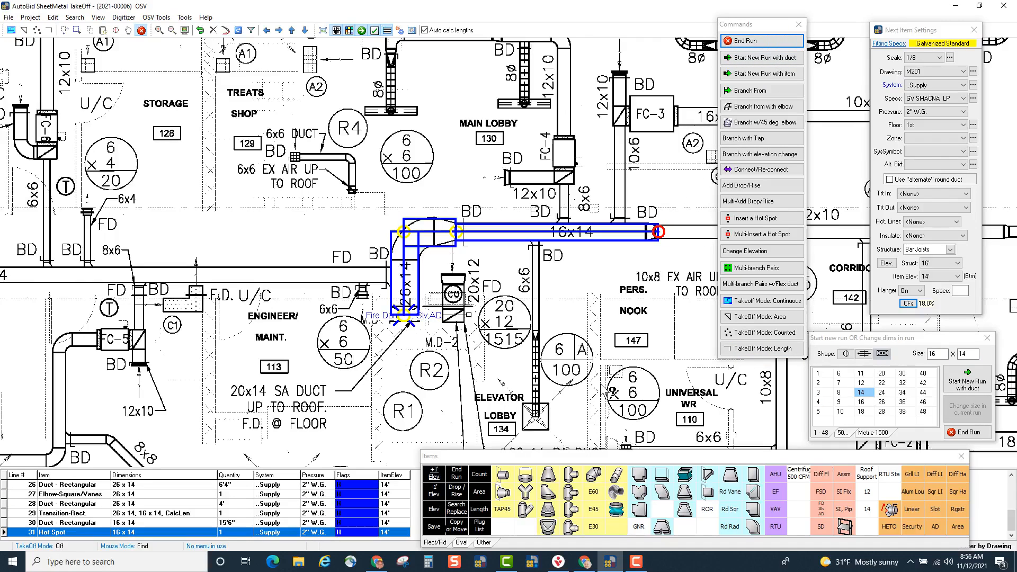
pyautogui.click(410, 322)
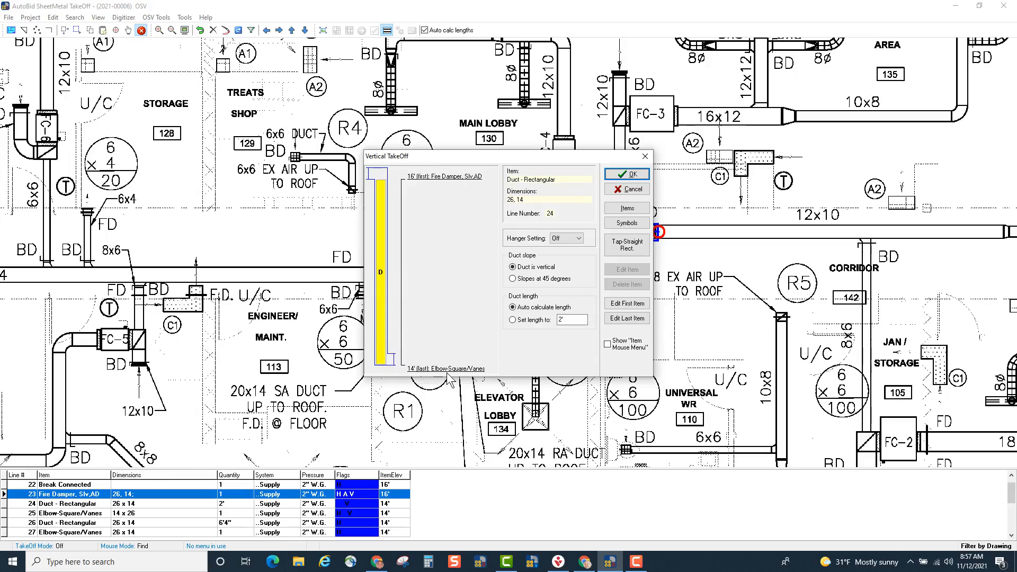
pyautogui.click(625, 176)
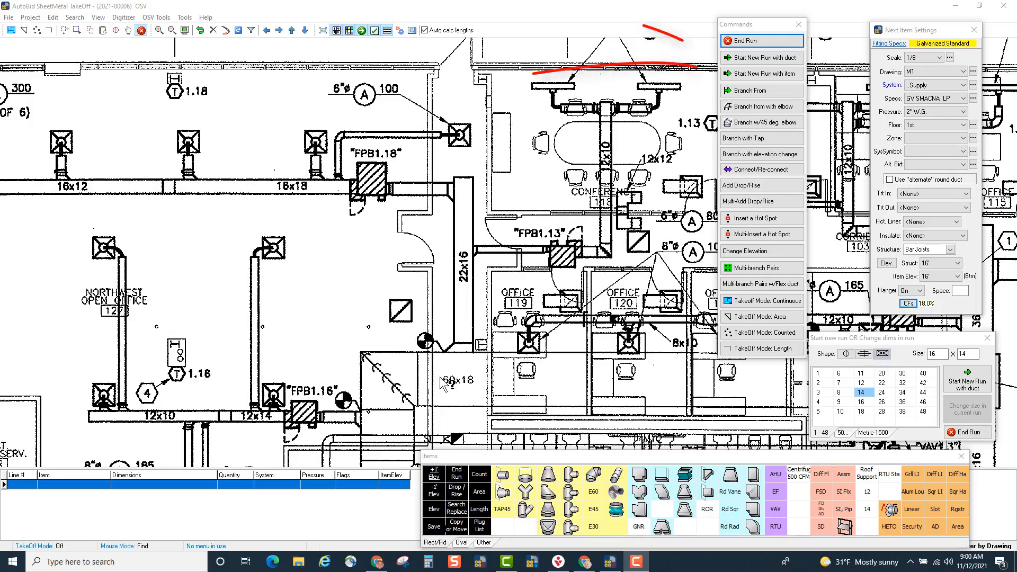
# Set up a new run with GV SMACNA MP specs, starting with a 22 x 16 Tap-Increased Area.
pyautogui.click(734, 76)
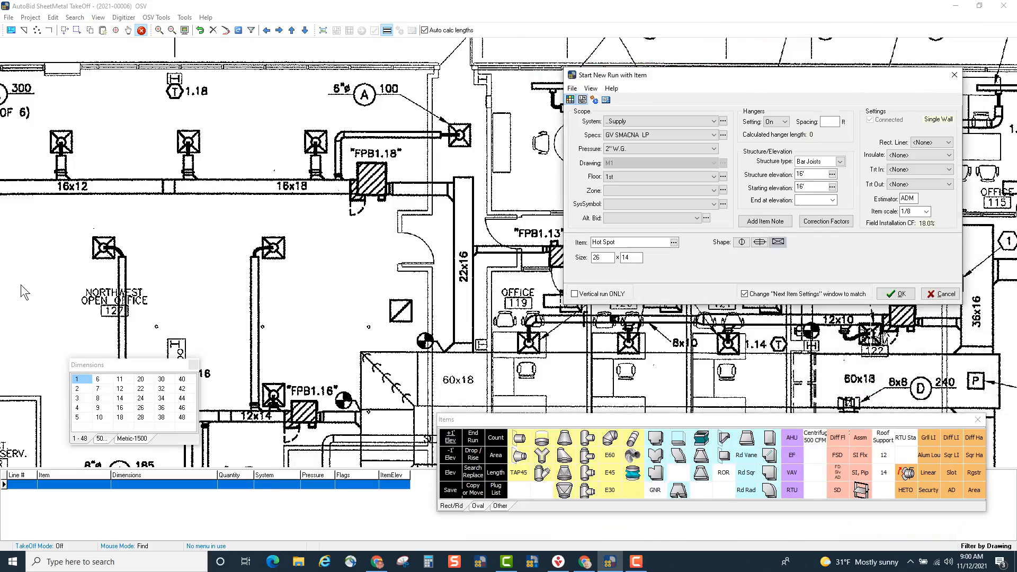
pyautogui.click(669, 137)
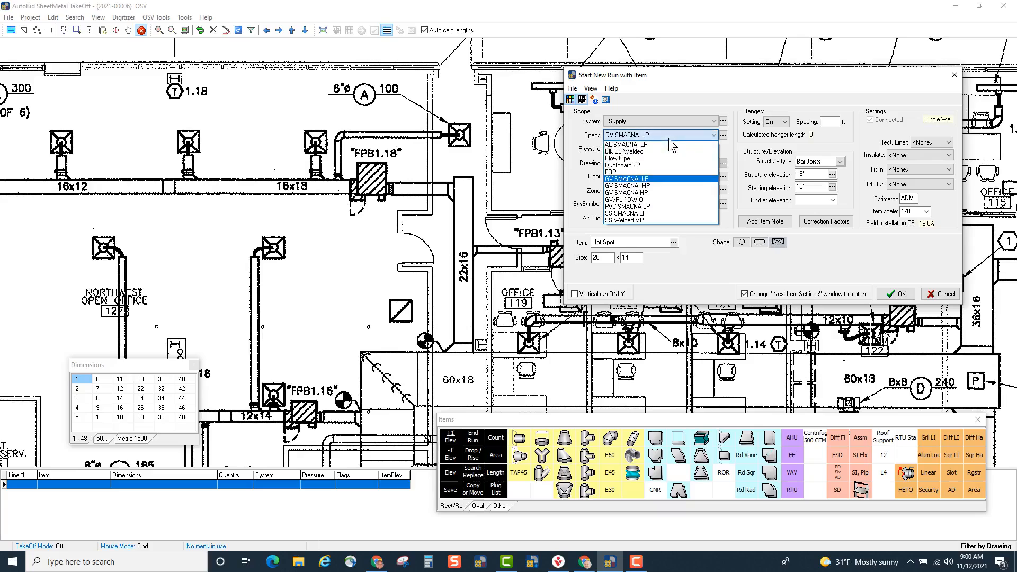
pyautogui.click(661, 186)
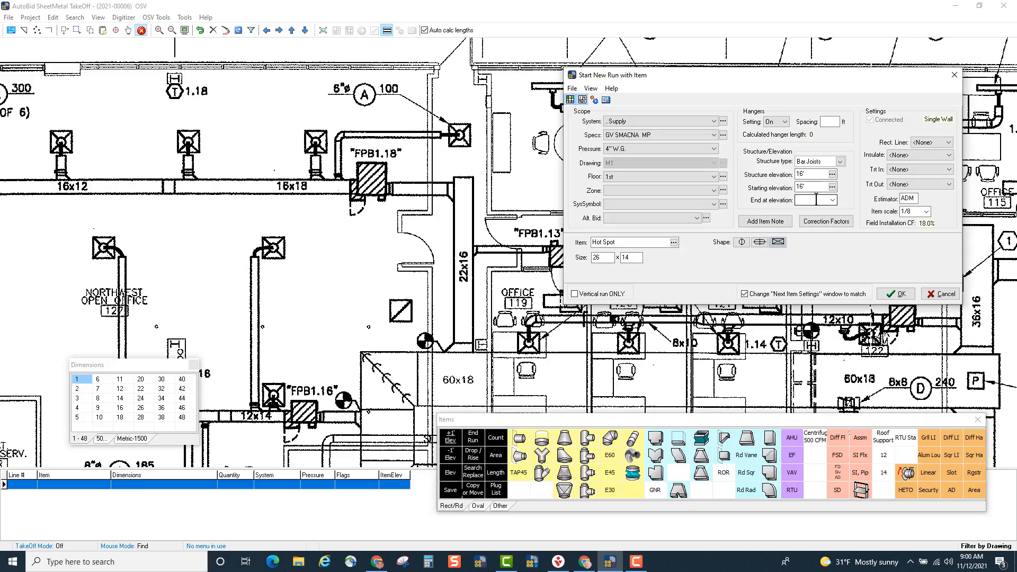
pyautogui.click(644, 243)
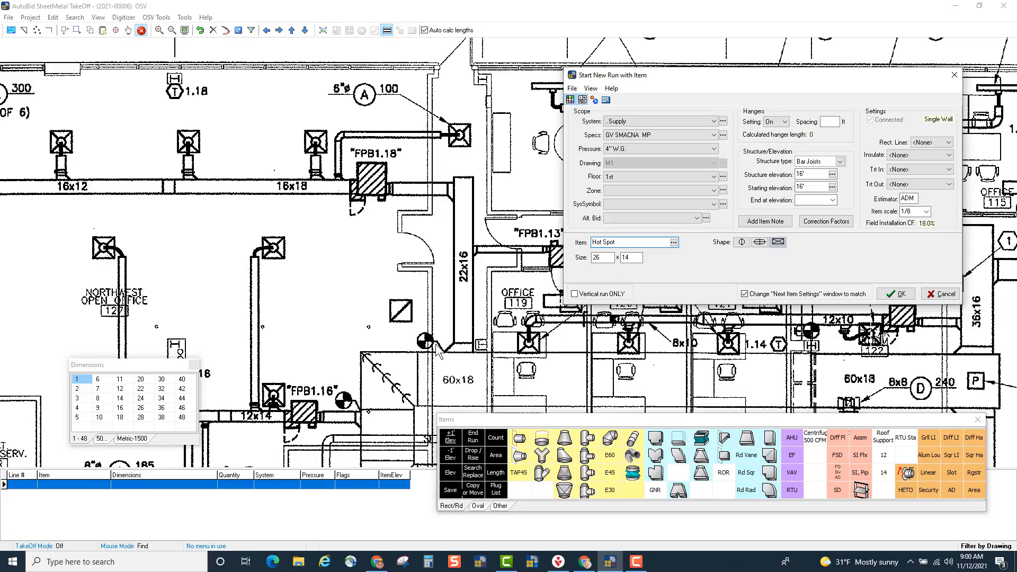
pyautogui.click(723, 442)
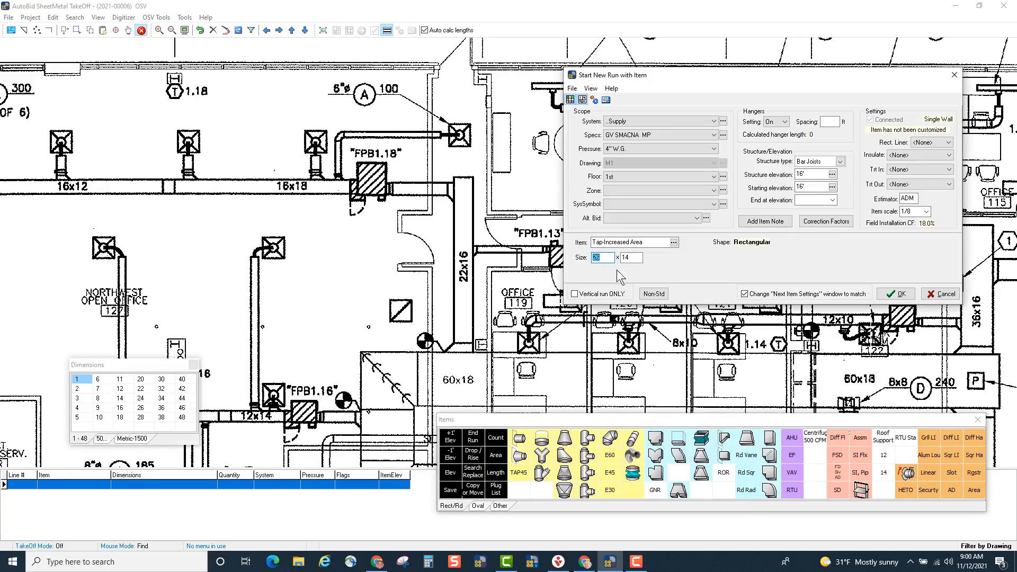
pyautogui.click(141, 388)
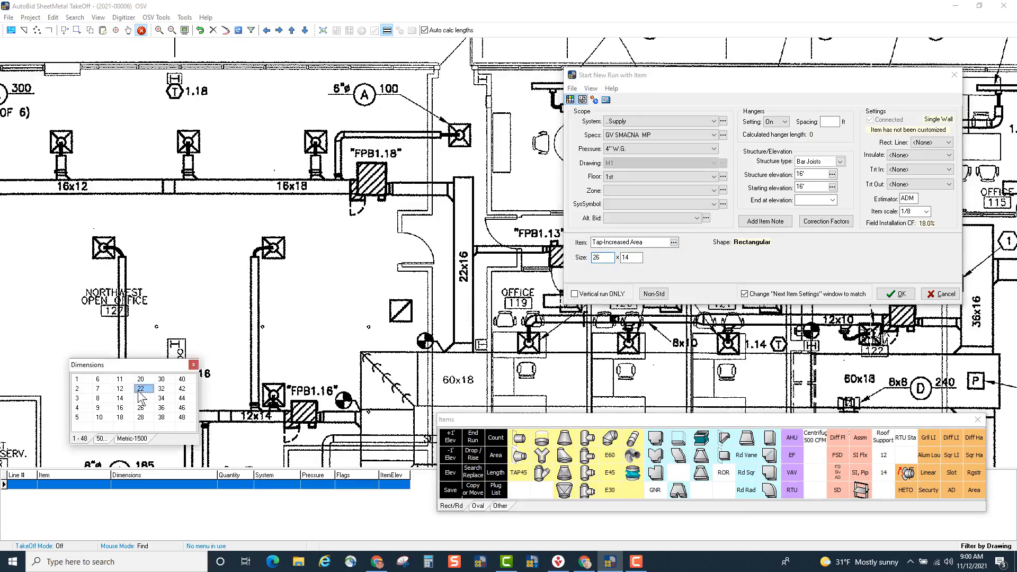
pyautogui.click(121, 408)
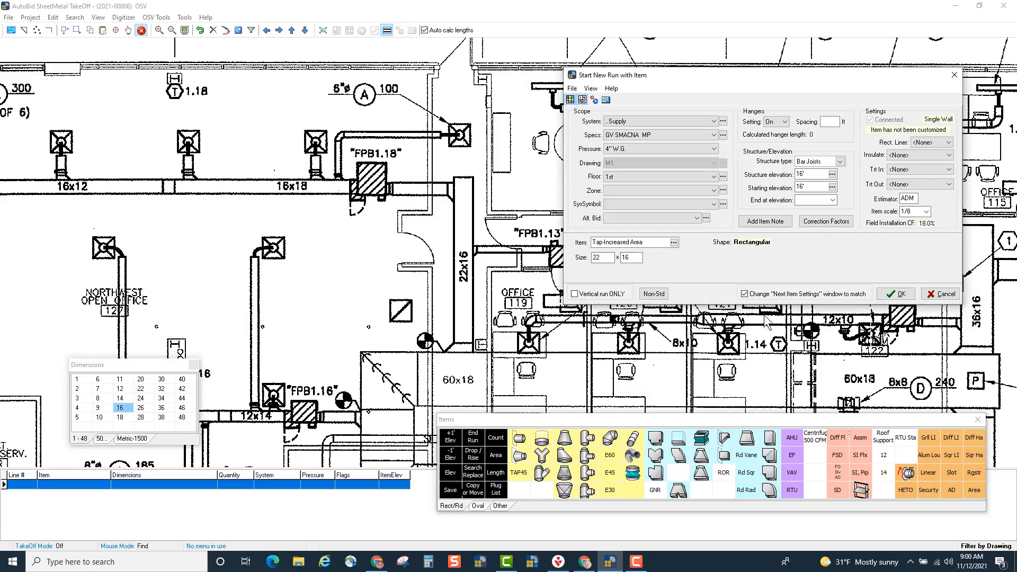
pyautogui.click(899, 295)
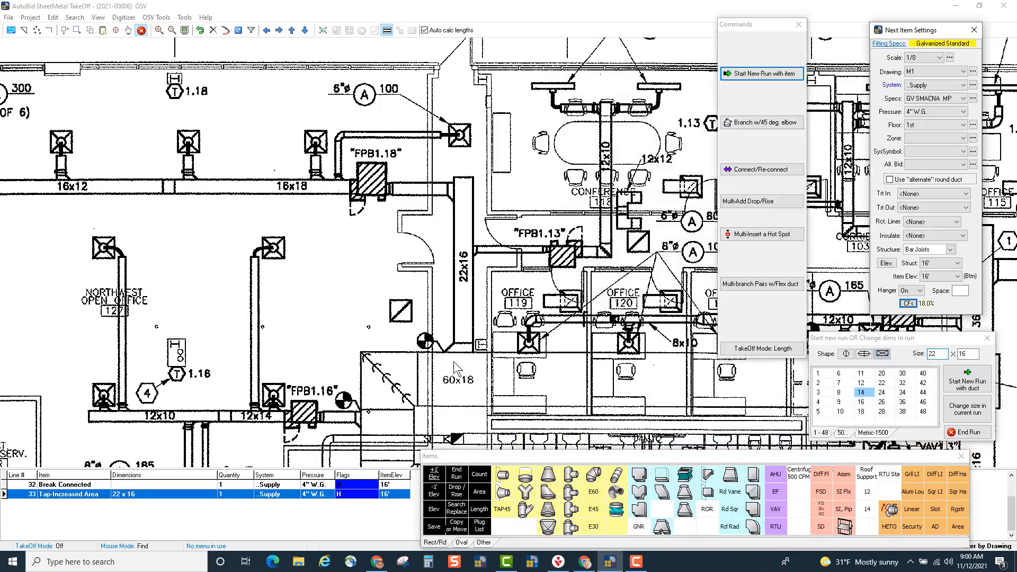
# Place the tap on the 60x18 main, trace about 16'9" along the 22x16 duct, and close it with an End Cap.
pyautogui.click(460, 352)
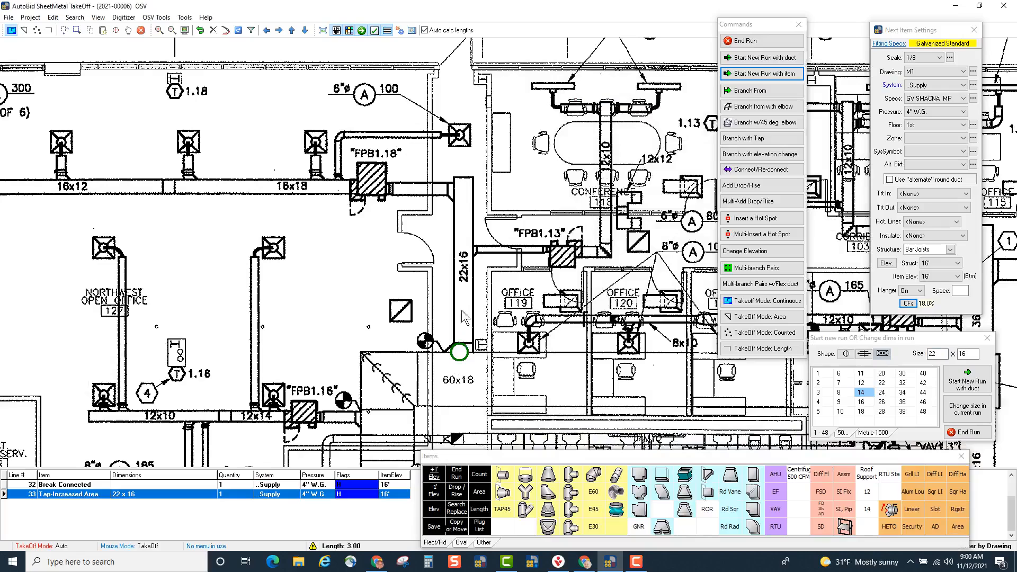
pyautogui.click(466, 178)
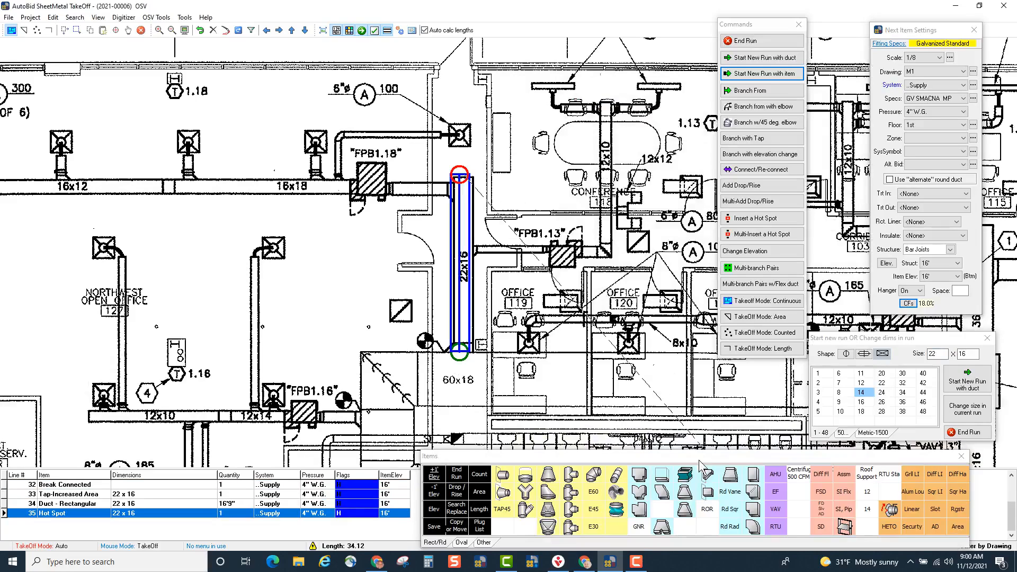
pyautogui.click(672, 482)
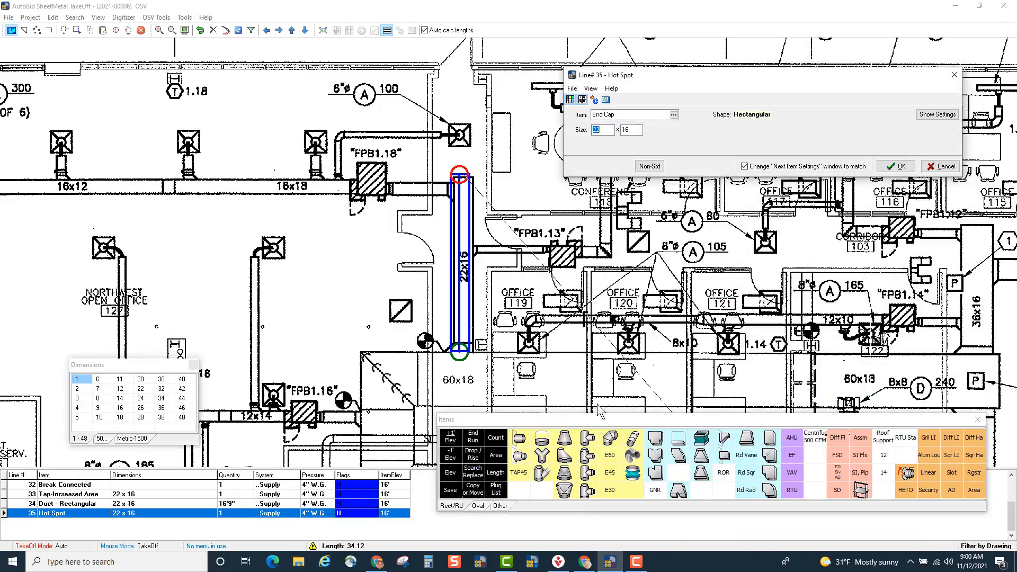
pyautogui.click(894, 167)
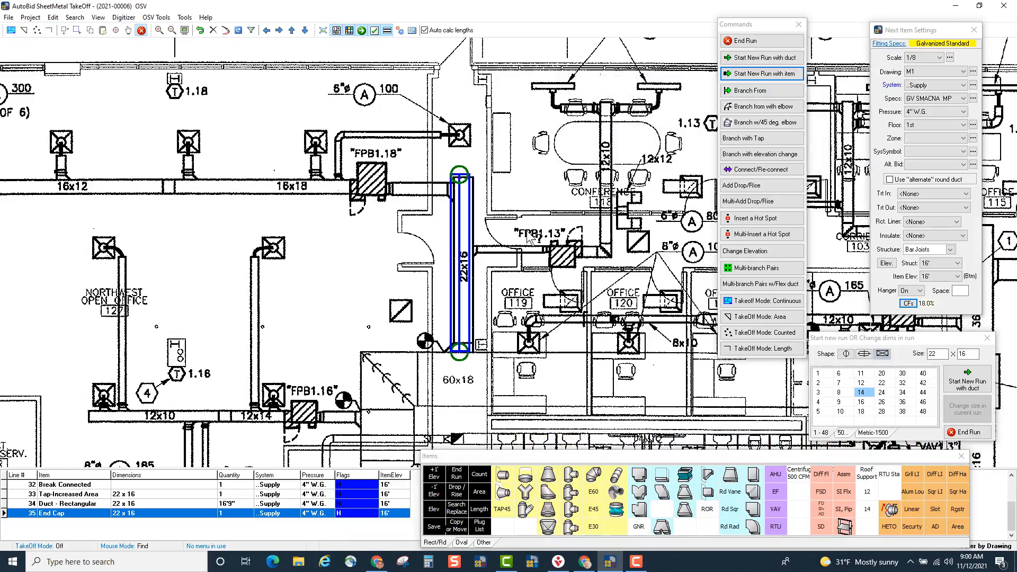
pyautogui.click(466, 354)
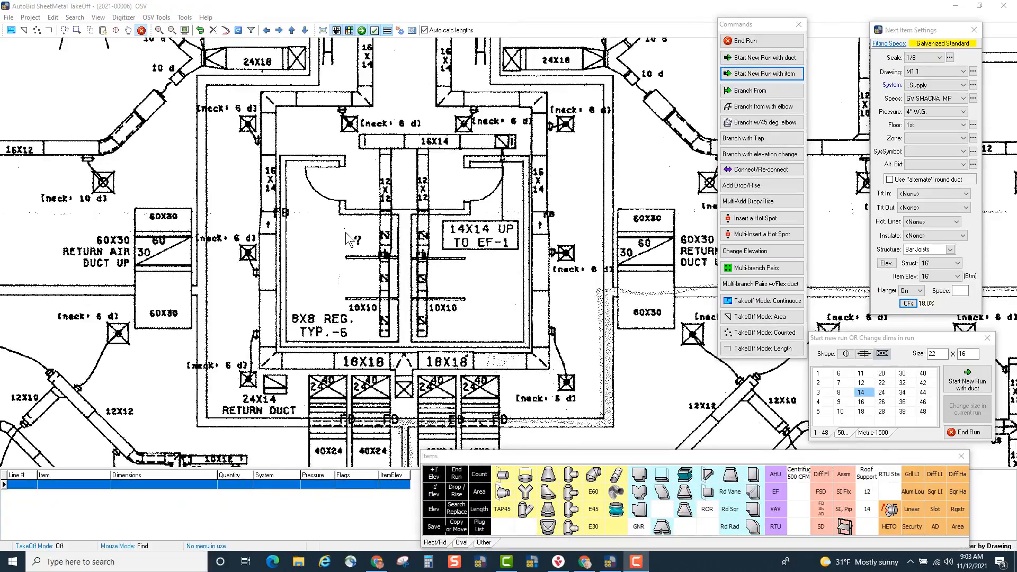
# Start a new run with item on the Return system, from starting elevation 17' to ending elevation 12'.
pyautogui.click(769, 77)
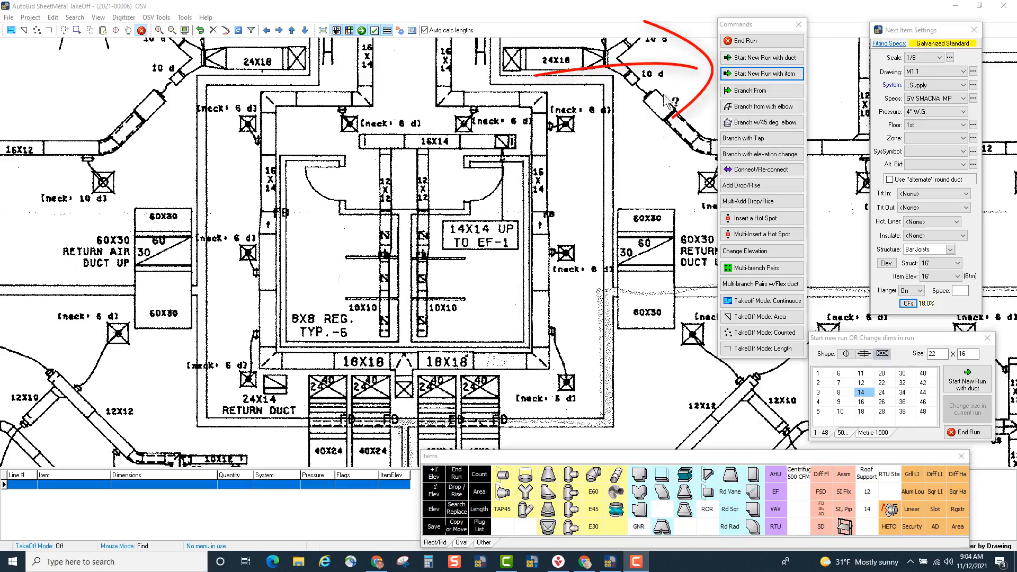
pyautogui.click(765, 74)
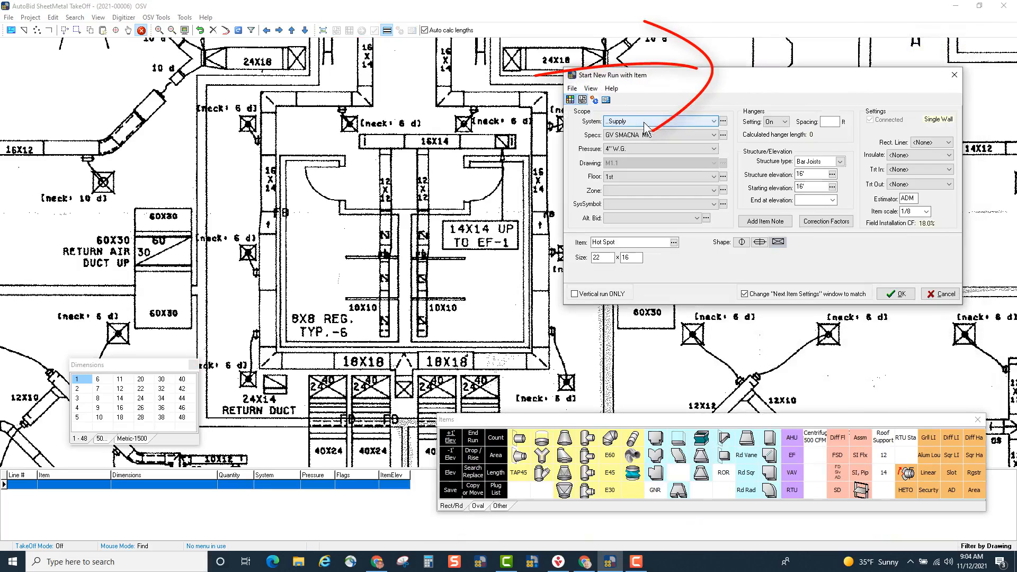
pyautogui.click(644, 122)
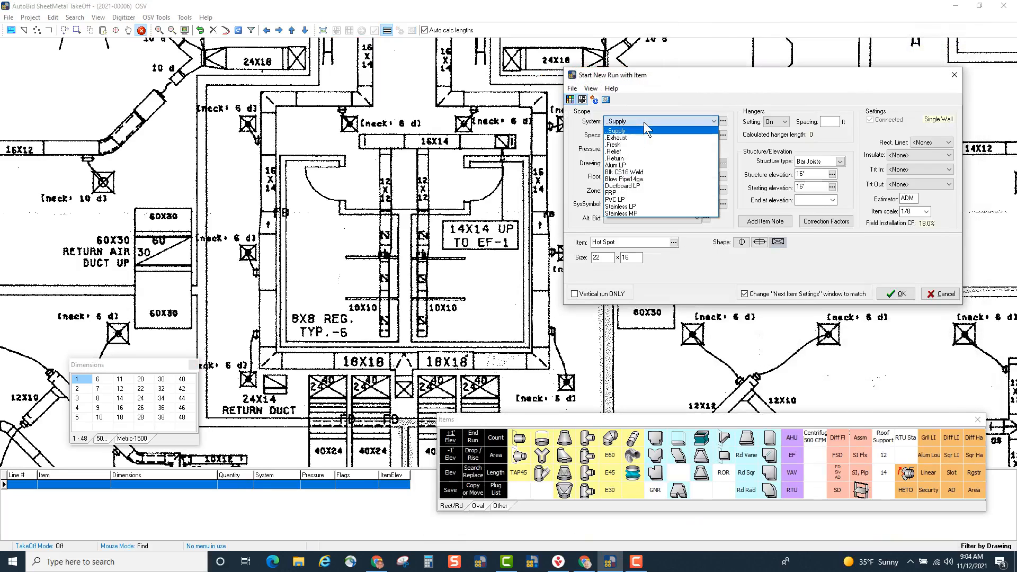
pyautogui.click(616, 158)
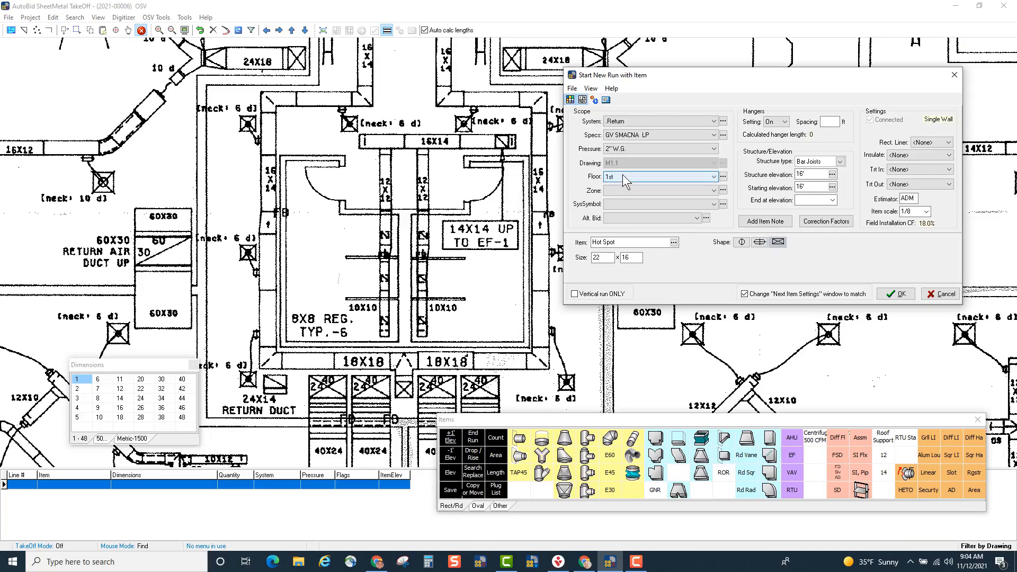
pyautogui.click(806, 188)
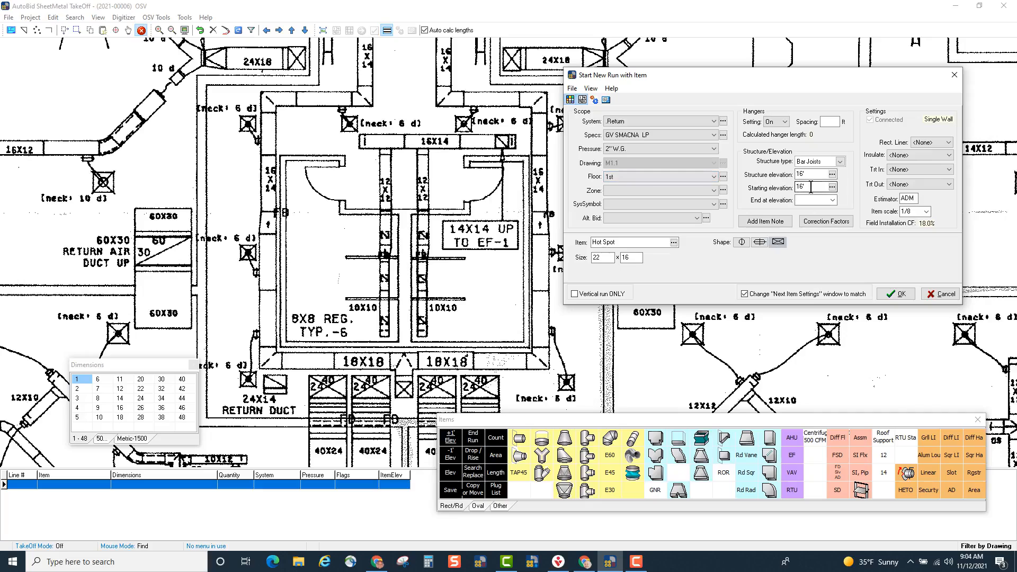
pyautogui.write('17')
pyautogui.click(806, 201)
# Make the return run's starting item a 60 x 30 Flex Connector and accept the run settings.
pyautogui.click(630, 242)
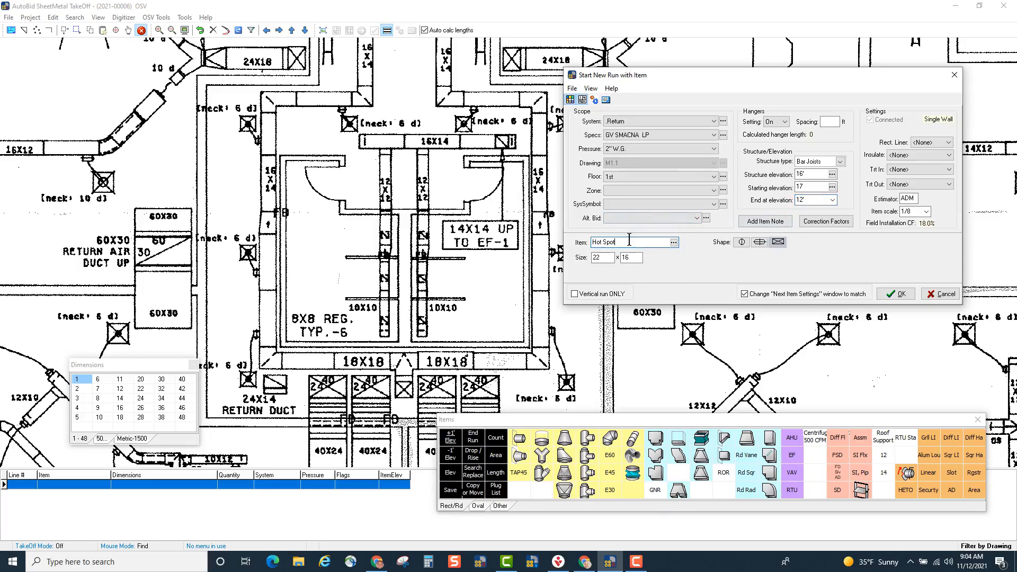
pyautogui.click(698, 443)
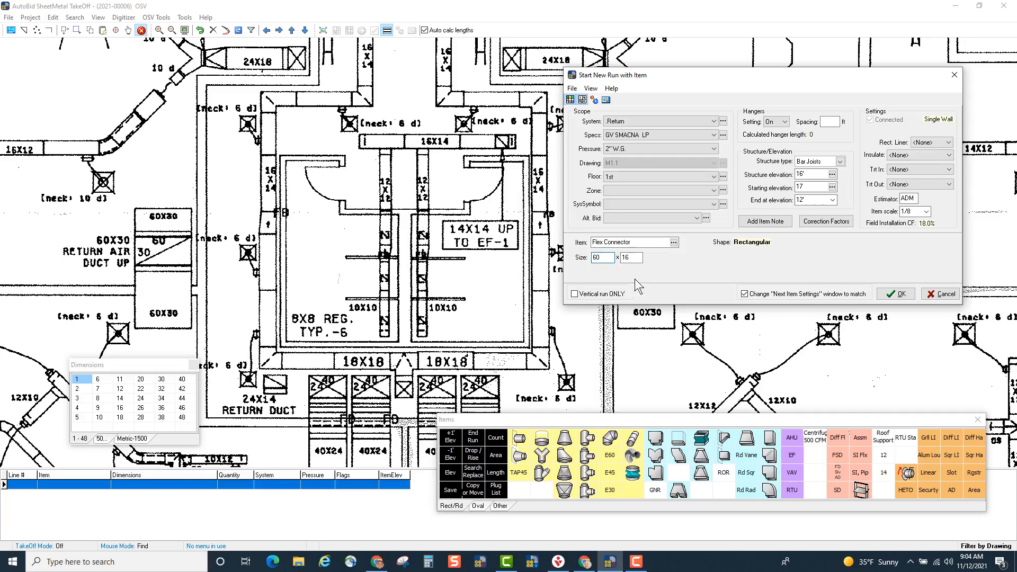
pyautogui.doubleClick(630, 257)
pyautogui.click(897, 296)
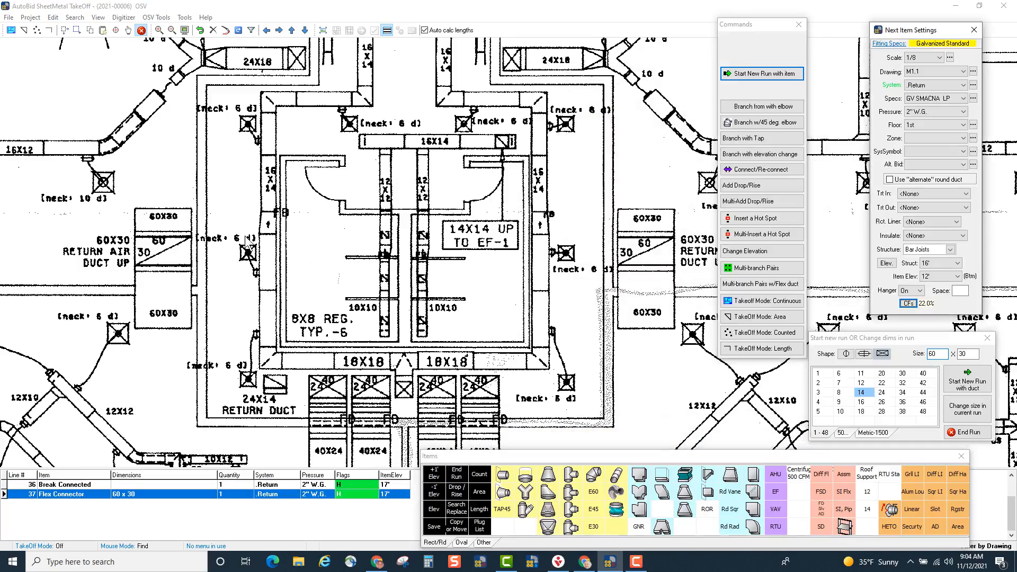
# Trace the run from the western 60x30 return riser about 6'9" to the duct's lower end, end it, and check the vertical takeoff.
pyautogui.click(161, 253)
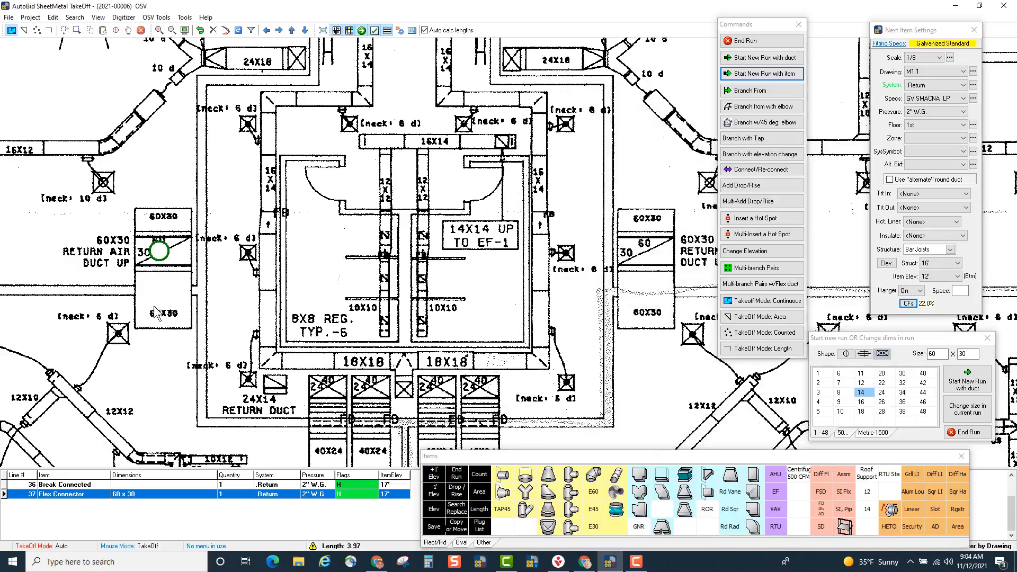
pyautogui.click(159, 330)
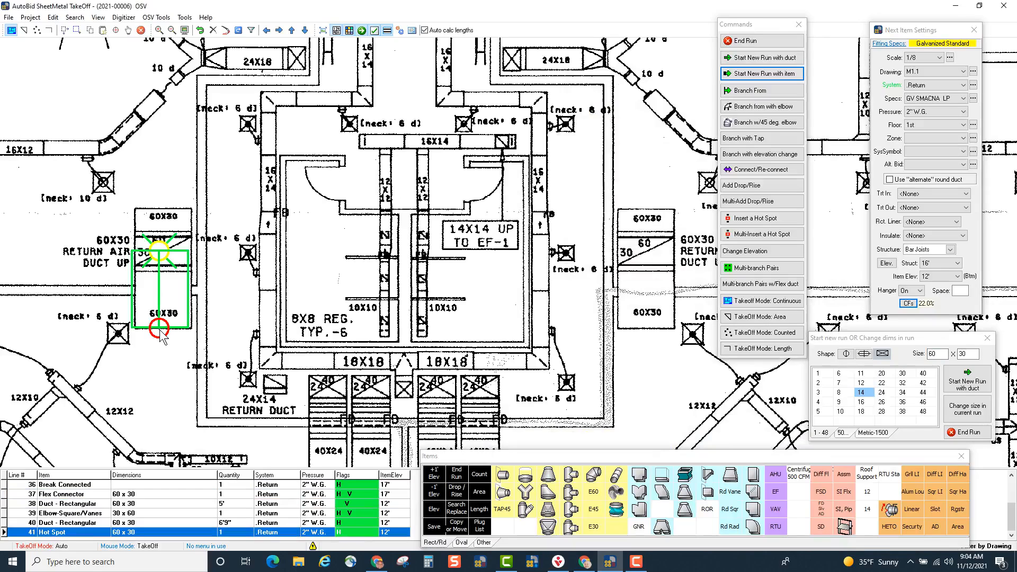
pyautogui.click(744, 42)
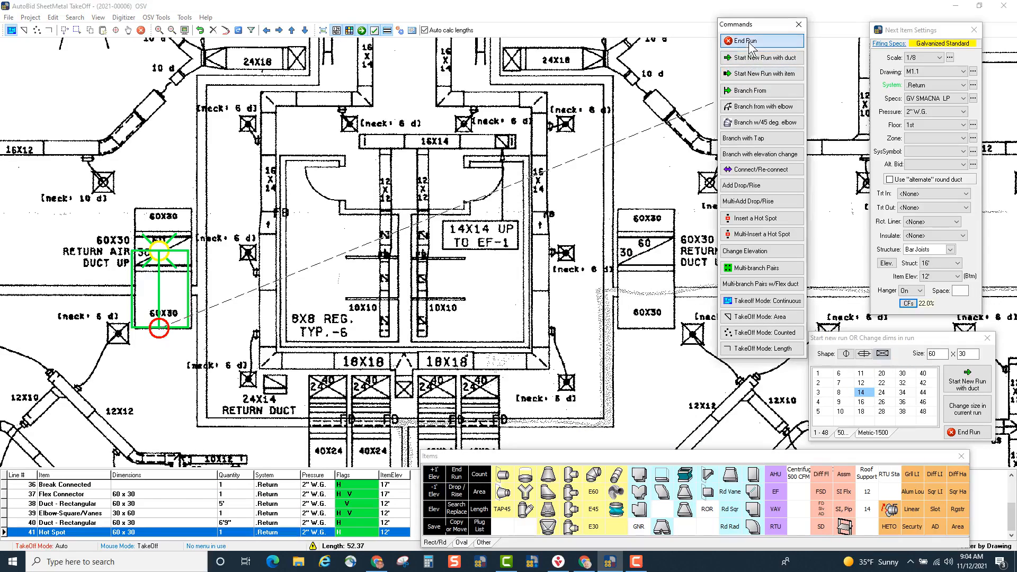
pyautogui.doubleClick(167, 250)
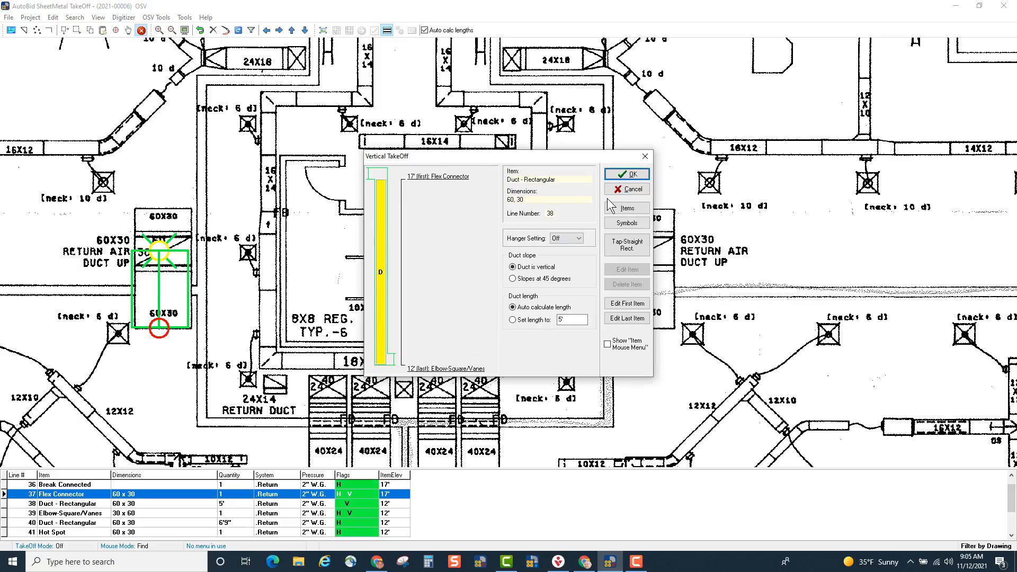
pyautogui.click(623, 176)
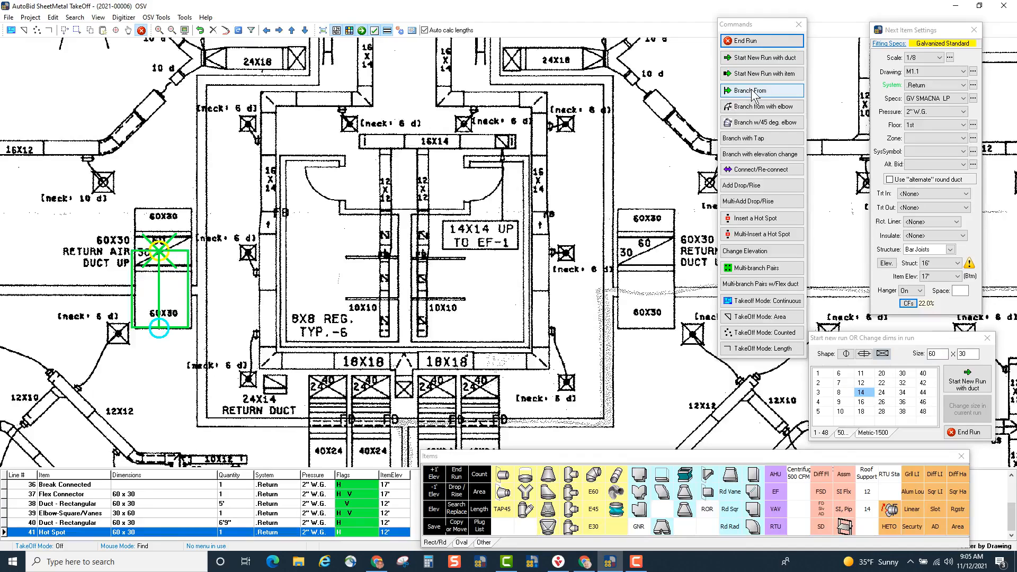
# Start a branch with rectangular shape and 60 x 30 dimensions, using the settings of the item it starts from.
pyautogui.click(752, 91)
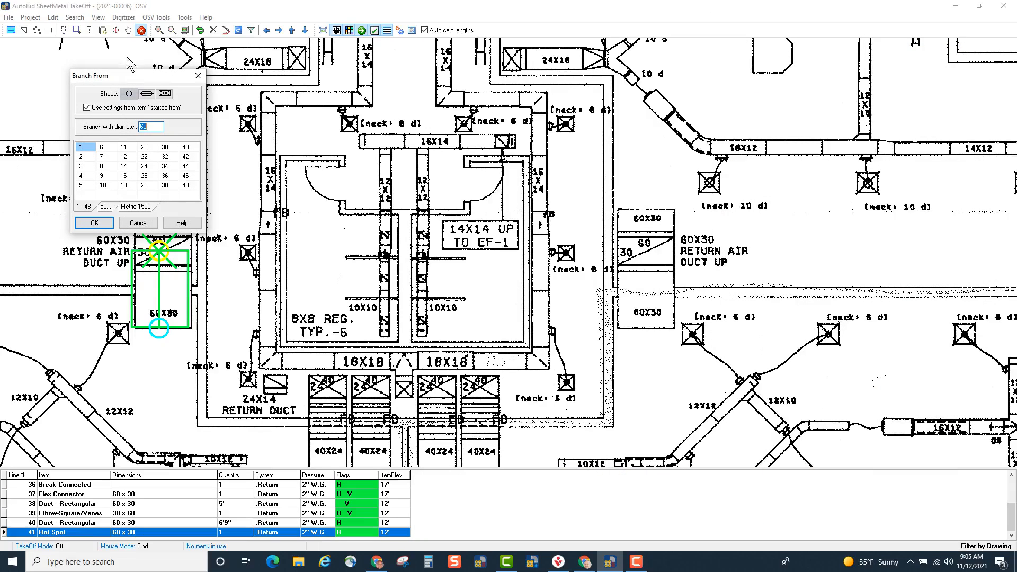
pyautogui.moveTo(133, 80); pyautogui.dragTo(390, 101)
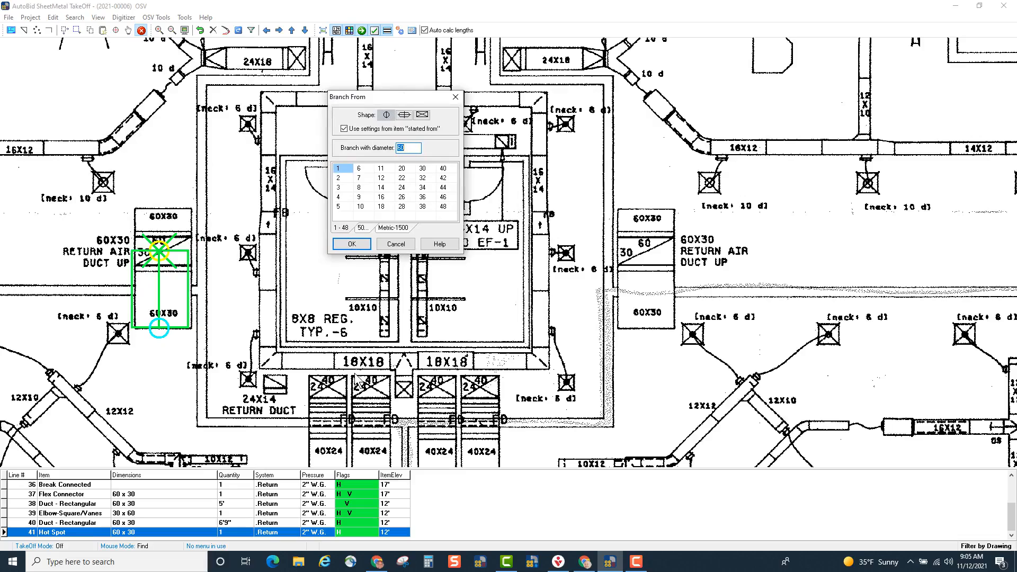
pyautogui.click(422, 116)
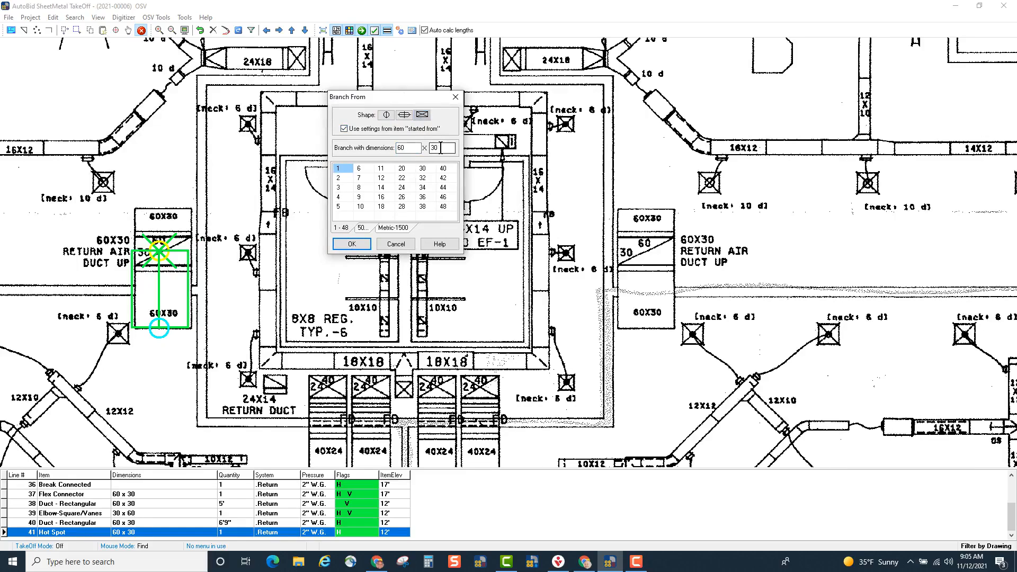
pyautogui.click(352, 244)
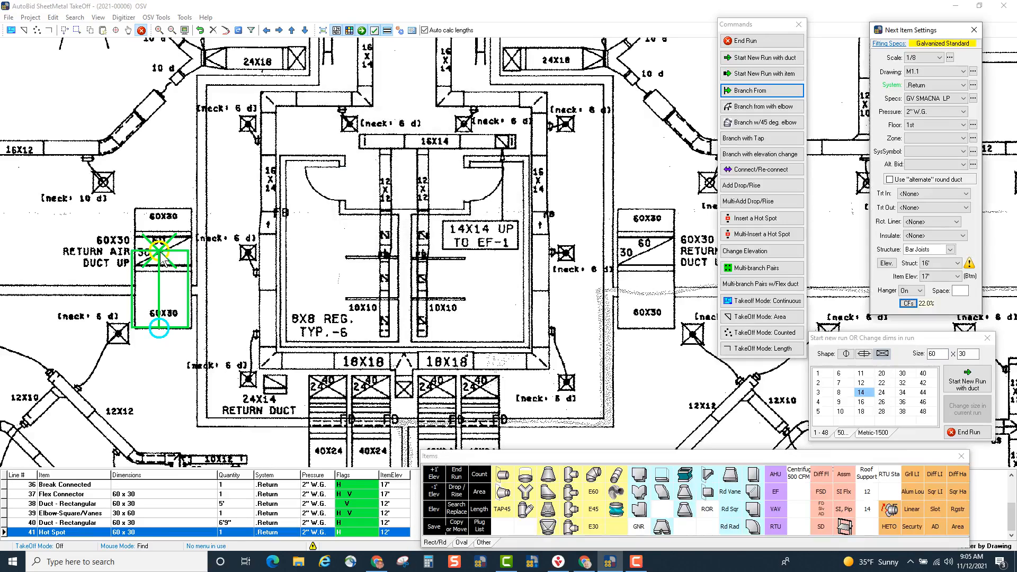
# Branch from the bottom fitting of the western 60x30 return riser, trace about 3'9" to the duct's upper end, and end the run.
pyautogui.click(162, 263)
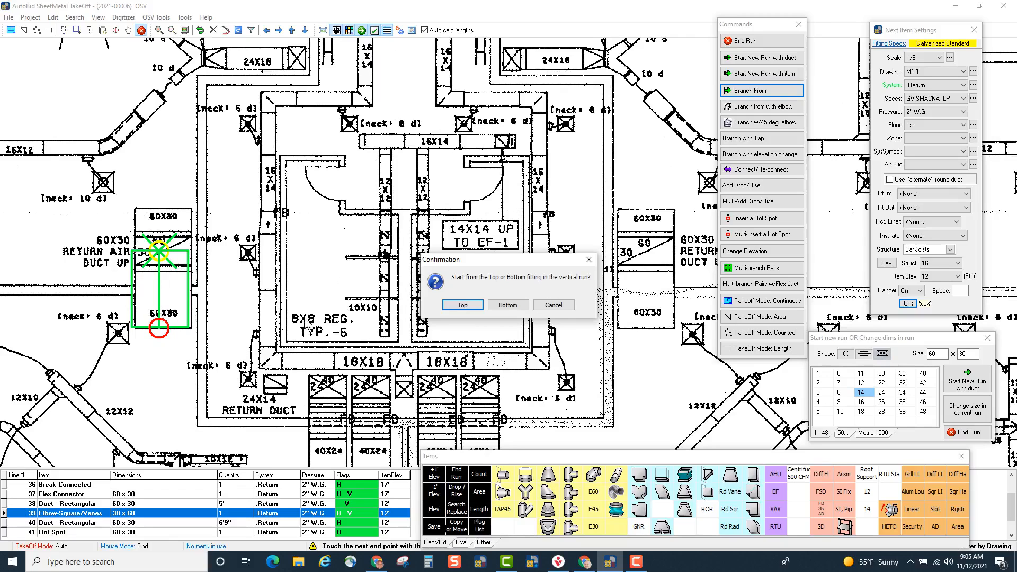
pyautogui.click(508, 306)
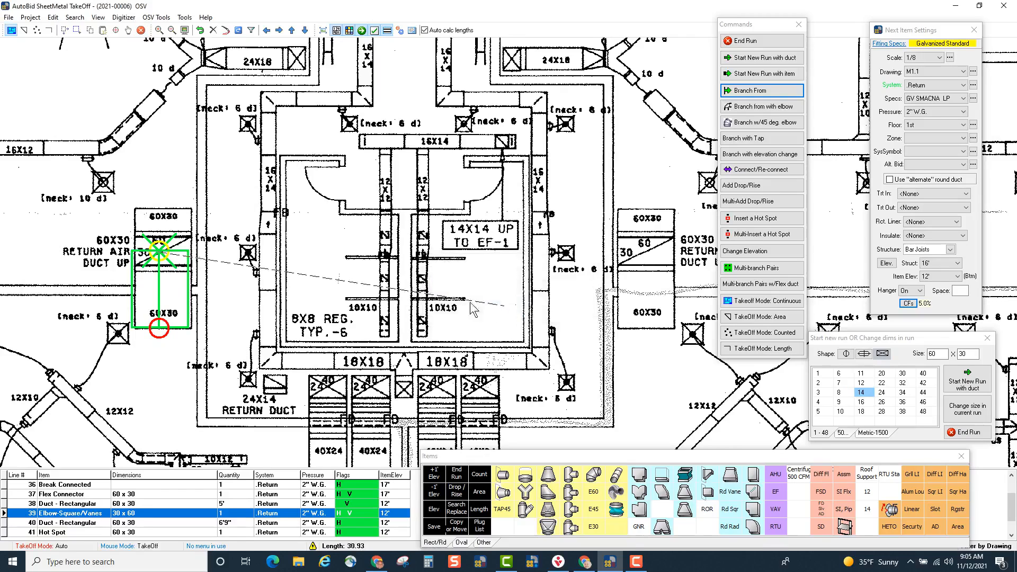
pyautogui.click(163, 216)
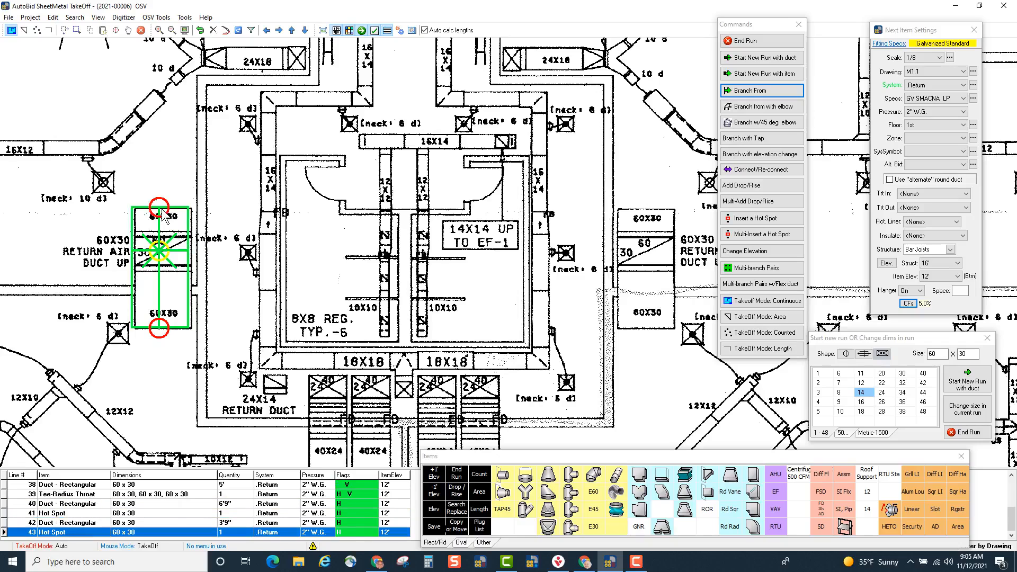
pyautogui.click(738, 42)
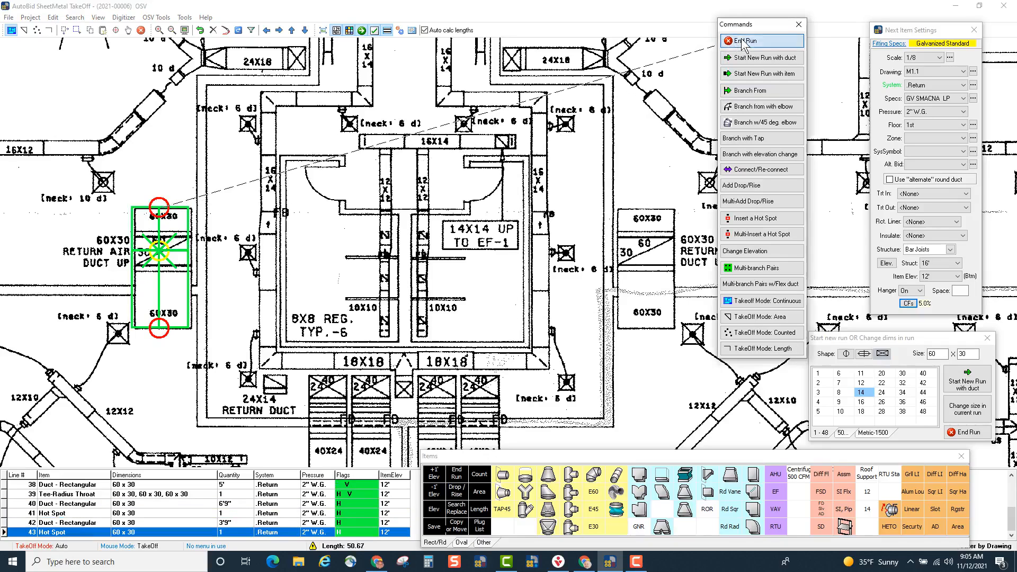
# Examine the western riser's vertical takeoff, its last item, and the rectangular fittings that could replace that item.
pyautogui.doubleClick(162, 258)
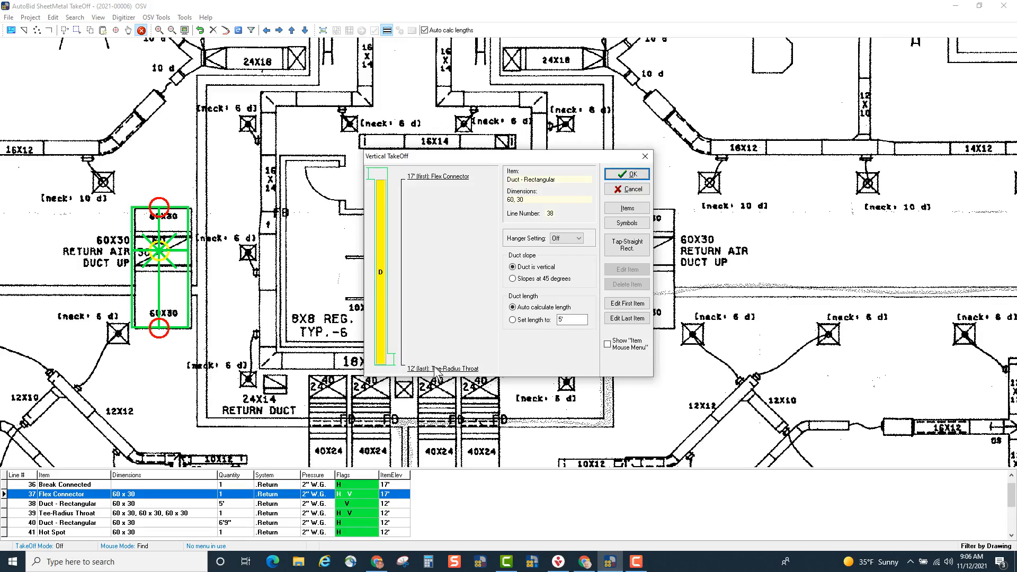
pyautogui.click(629, 319)
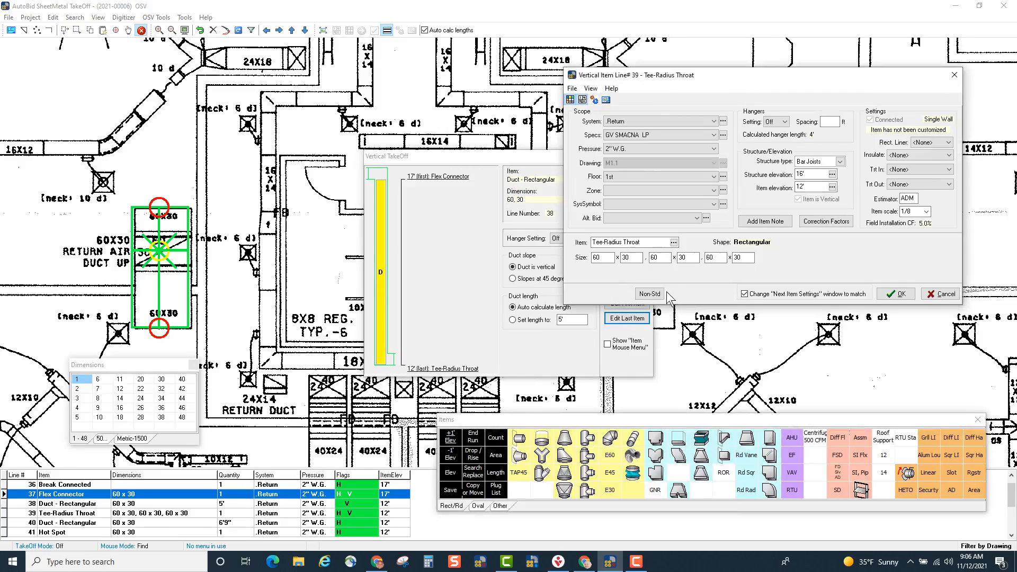
pyautogui.click(673, 243)
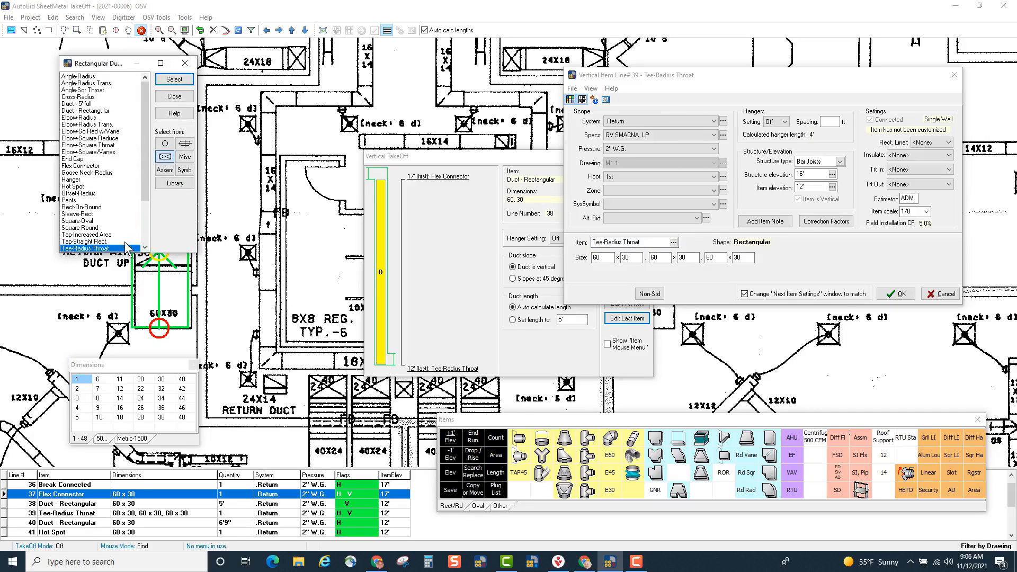
pyautogui.click(144, 248)
pyautogui.click(145, 247)
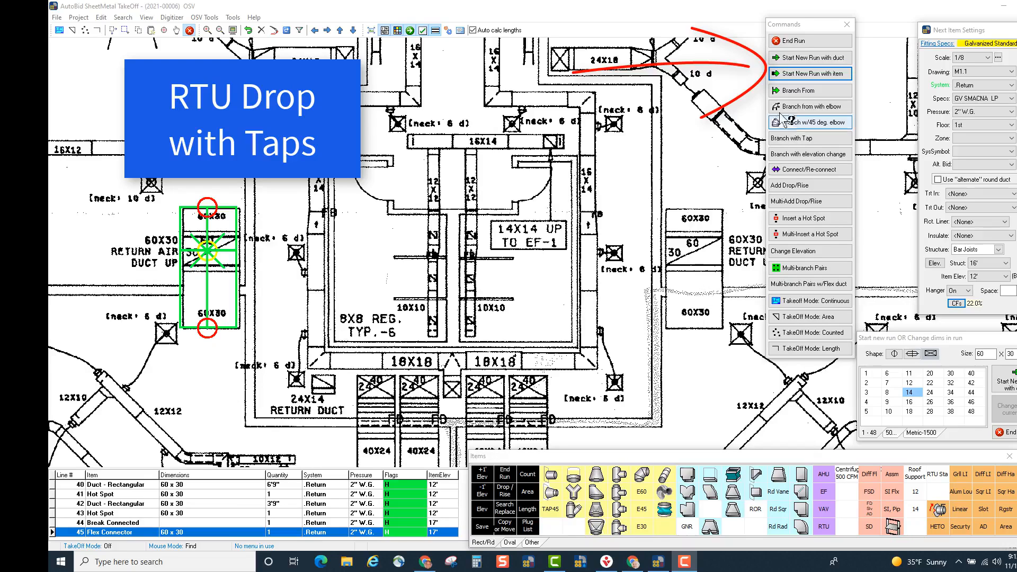
# Start a new run with item on the Return system, from starting elevation 17' to ending elevation 12'.
pyautogui.click(815, 78)
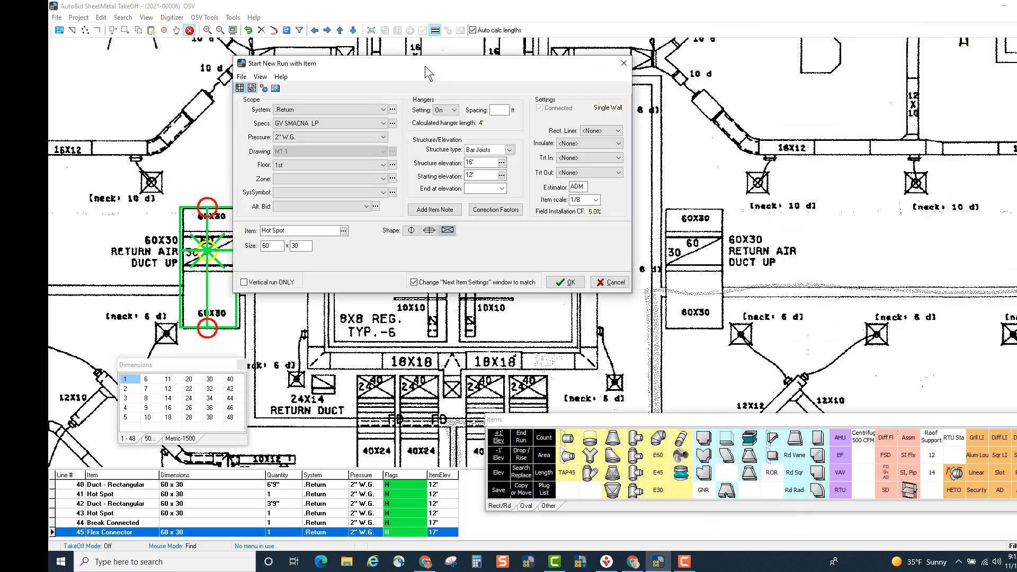
pyautogui.moveTo(425, 66); pyautogui.dragTo(360, 64)
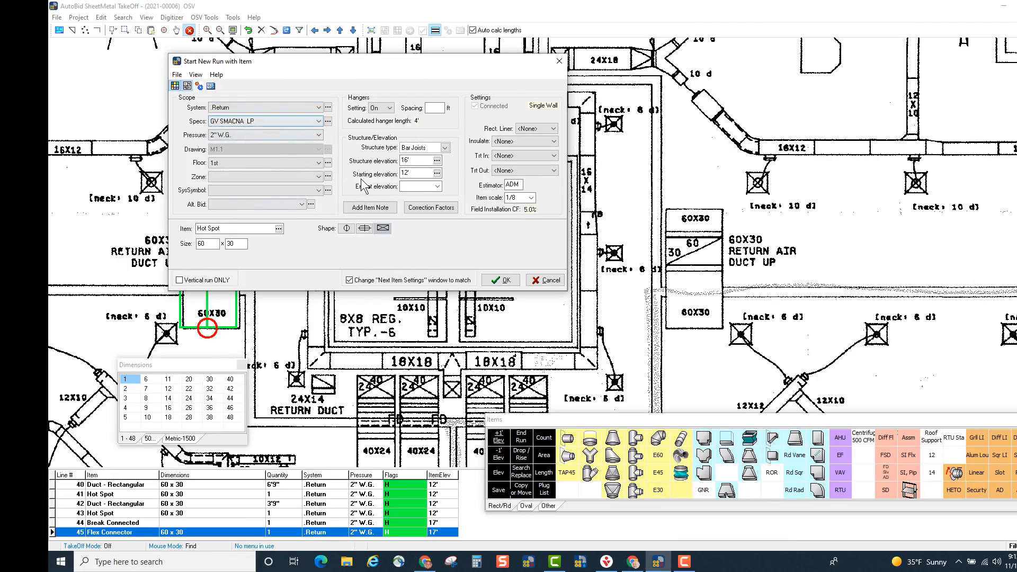
pyautogui.doubleClick(417, 172)
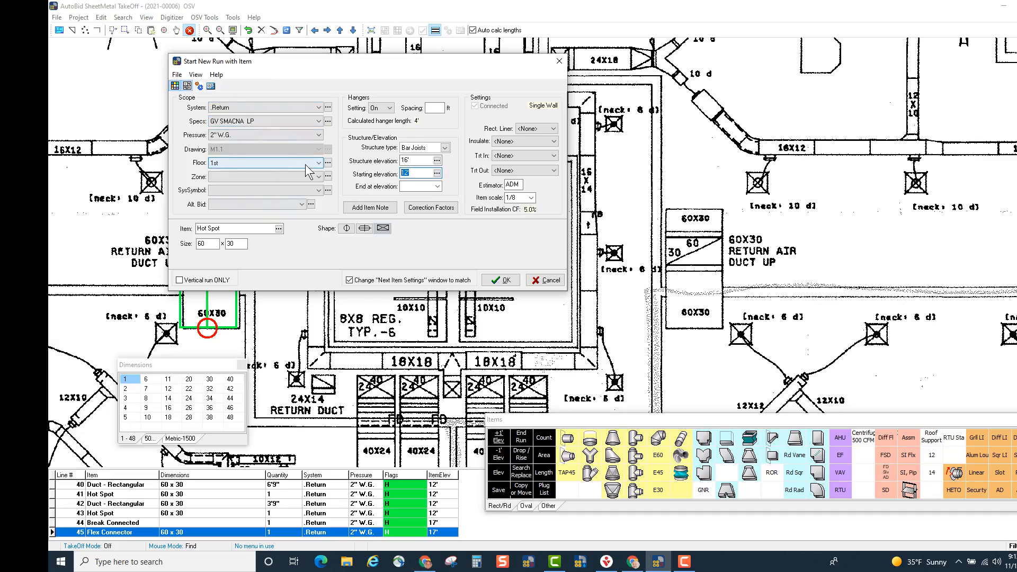
pyautogui.click(420, 186)
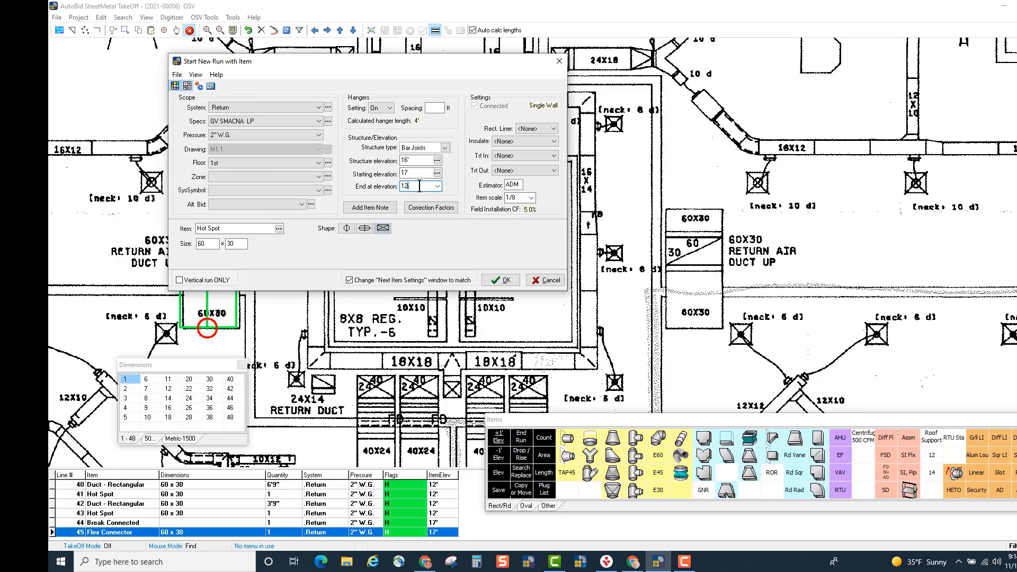
# Make the starting item a 60 x 30 Flex Connector, limit the run to vertical only, and place it on the eastern 60x30 return riser.
pyautogui.click(253, 226)
pyautogui.click(752, 439)
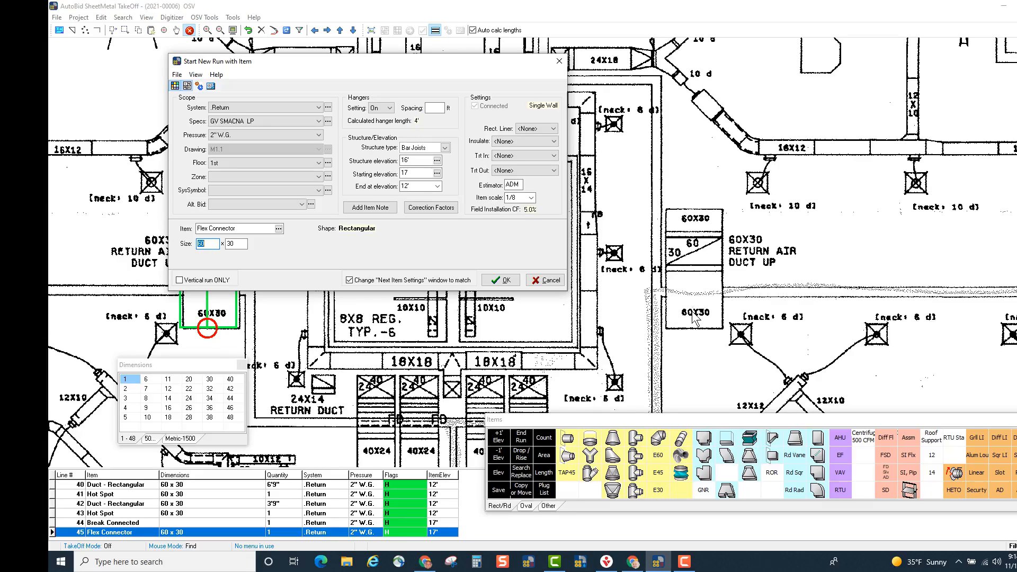
pyautogui.click(179, 282)
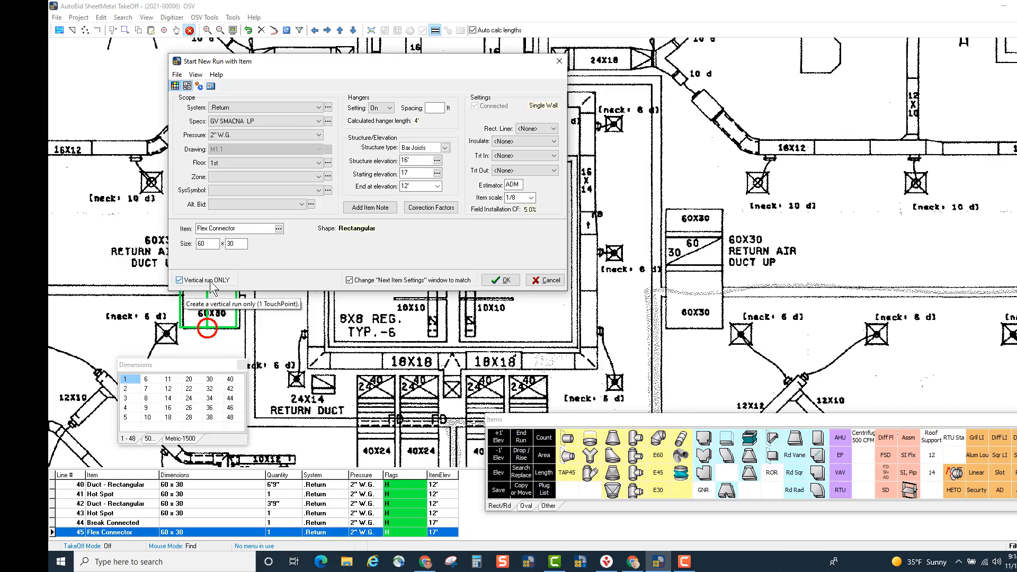
pyautogui.click(504, 280)
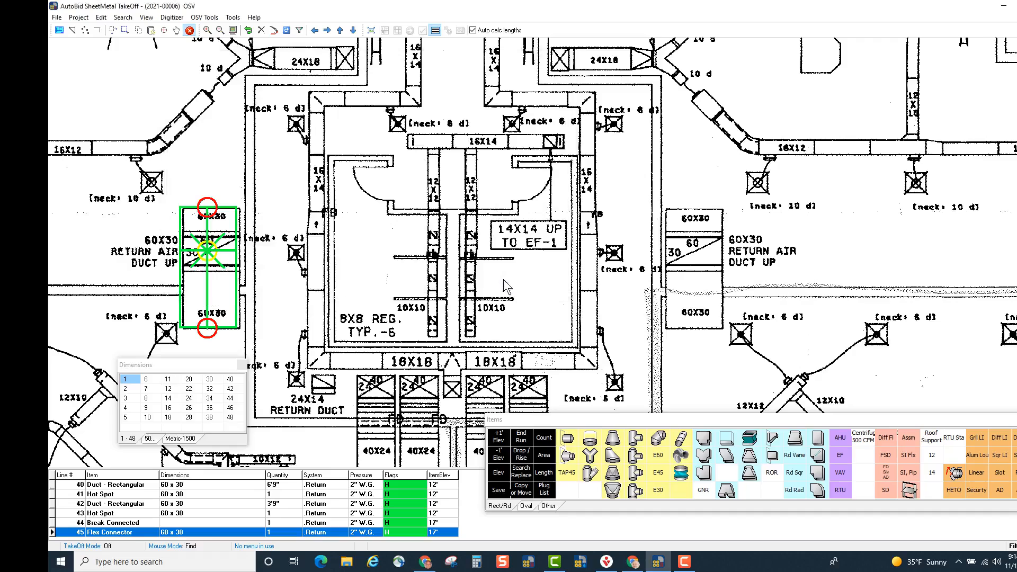
pyautogui.click(693, 251)
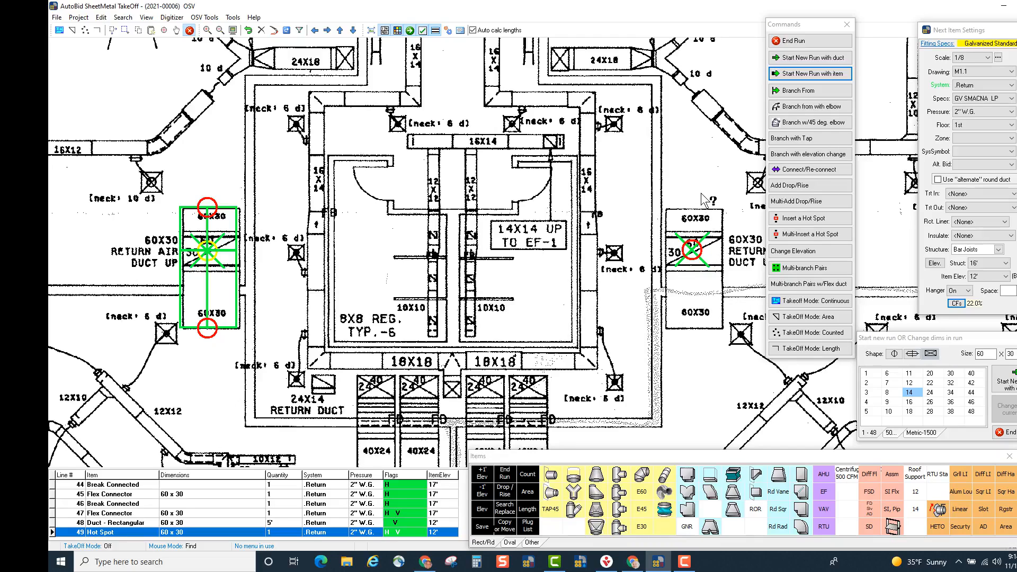
# Change the last item in the eastern riser's vertical takeoff to a 60 x 30 End Cap.
pyautogui.click(694, 256)
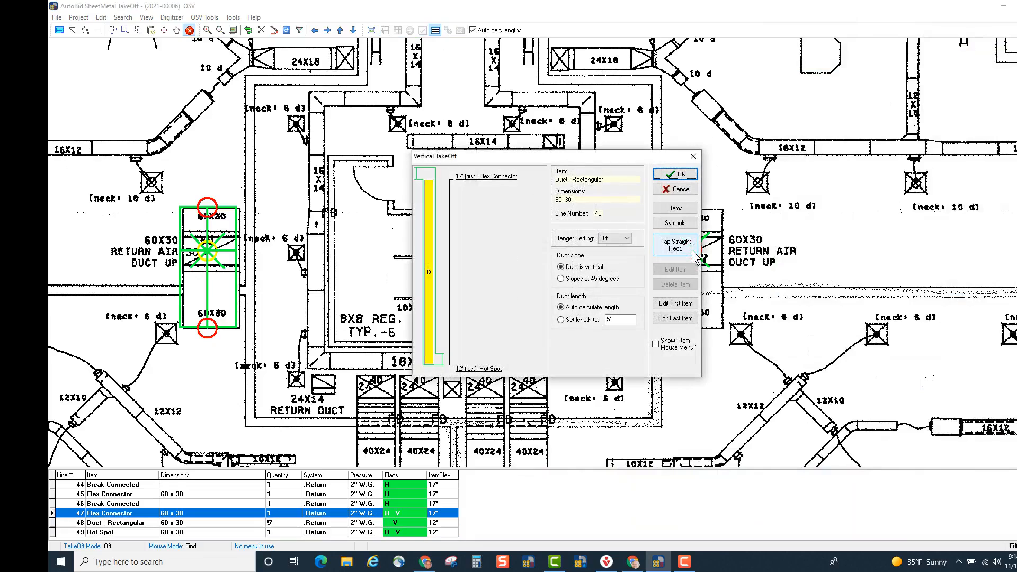
pyautogui.moveTo(525, 162); pyautogui.dragTo(434, 144)
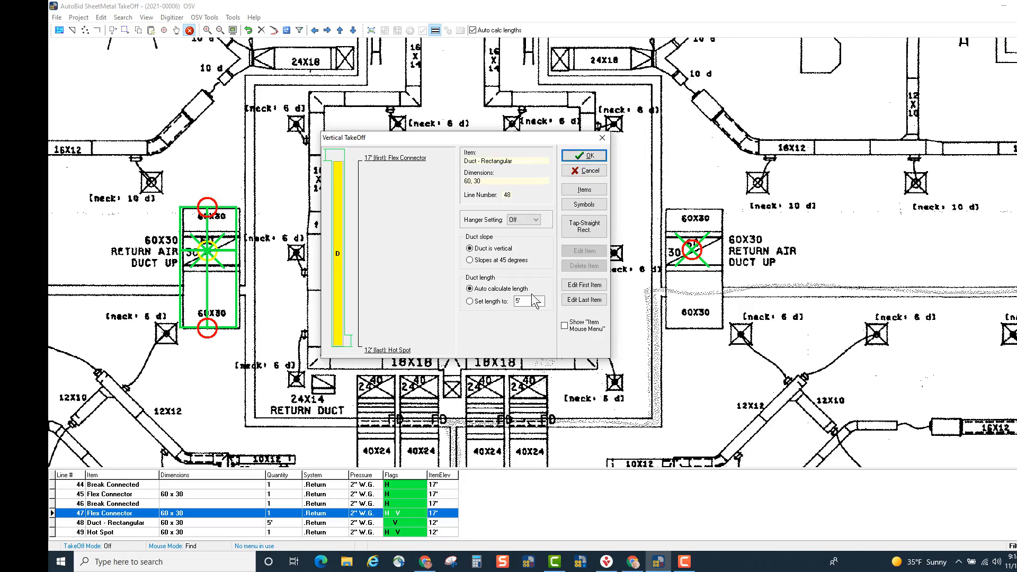
pyautogui.click(583, 302)
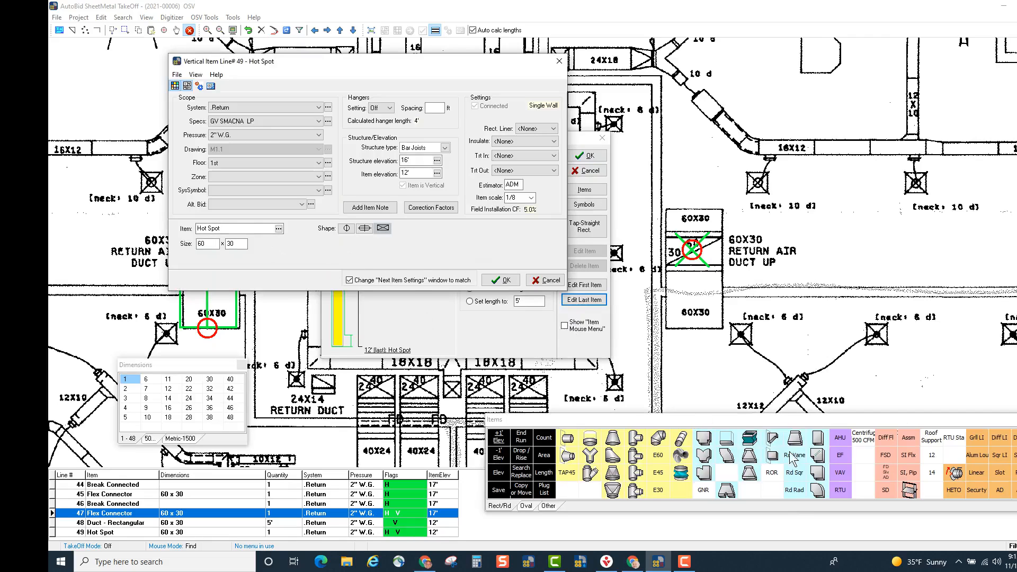
pyautogui.click(727, 439)
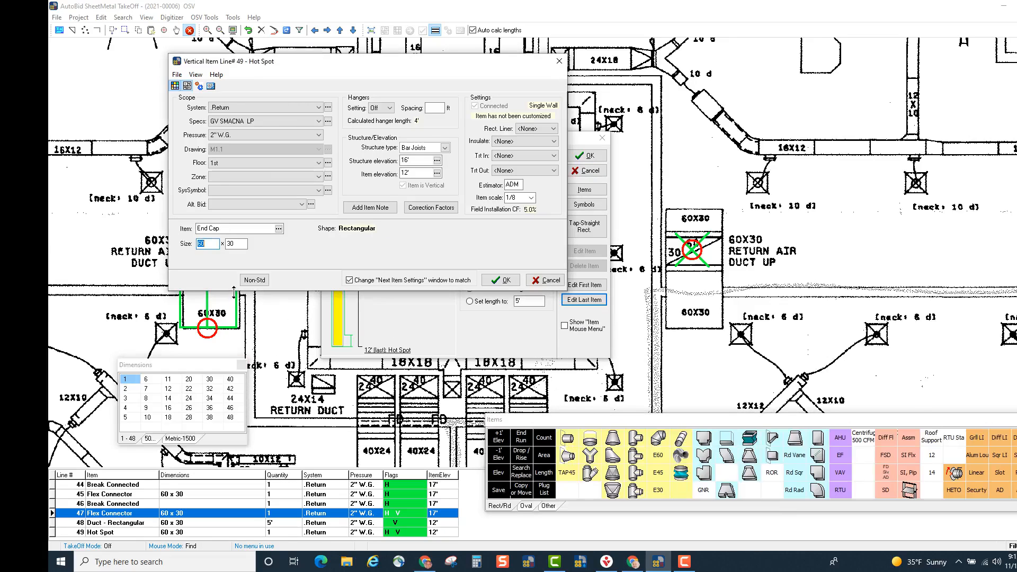
pyautogui.click(501, 280)
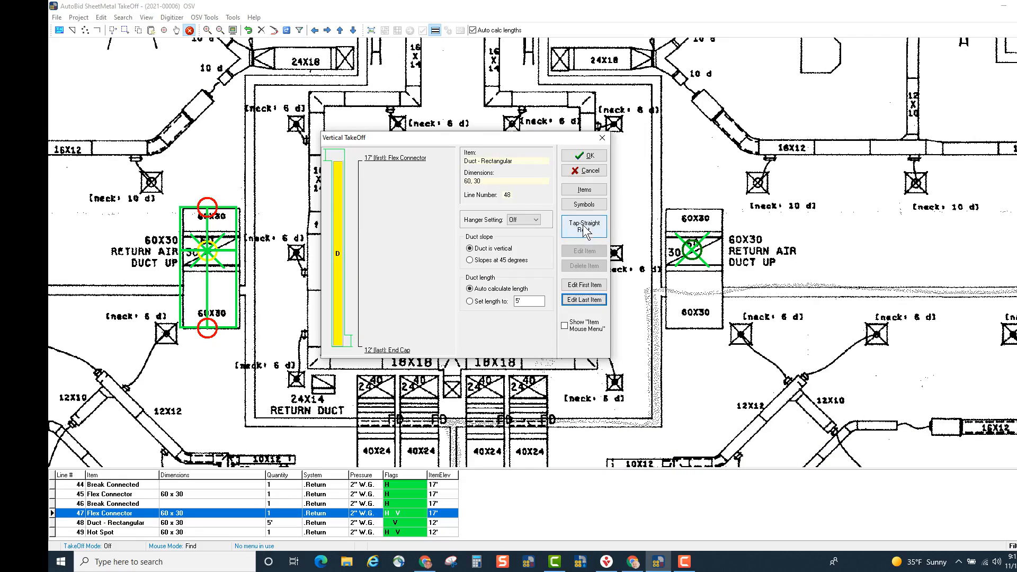
# Show the Item MouseMenu and add a 60 x 30 Tap-Increased Area to the eastern riser at elevation 12'6".
pyautogui.click(565, 327)
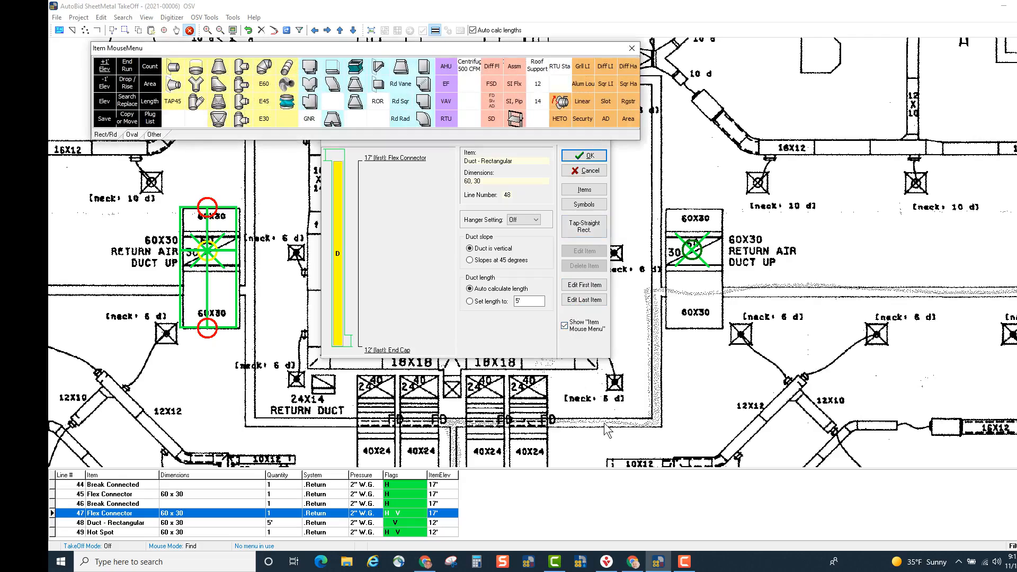
pyautogui.moveTo(424, 48)
pyautogui.mouseDown()
pyautogui.moveTo(562, 106)
pyautogui.moveTo(594, 485)
pyautogui.moveTo(729, 446)
pyautogui.mouseUp()
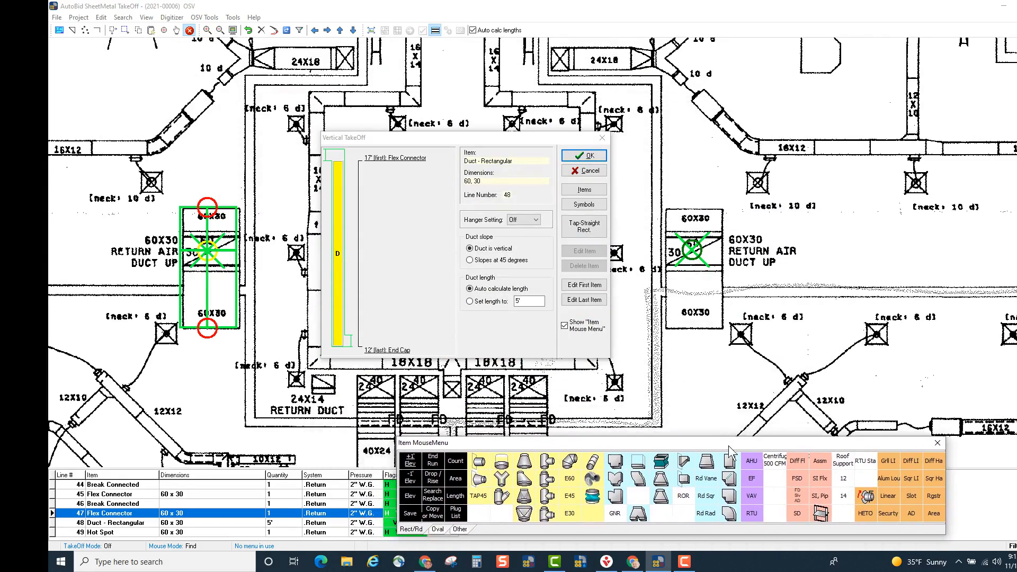
pyautogui.click(685, 464)
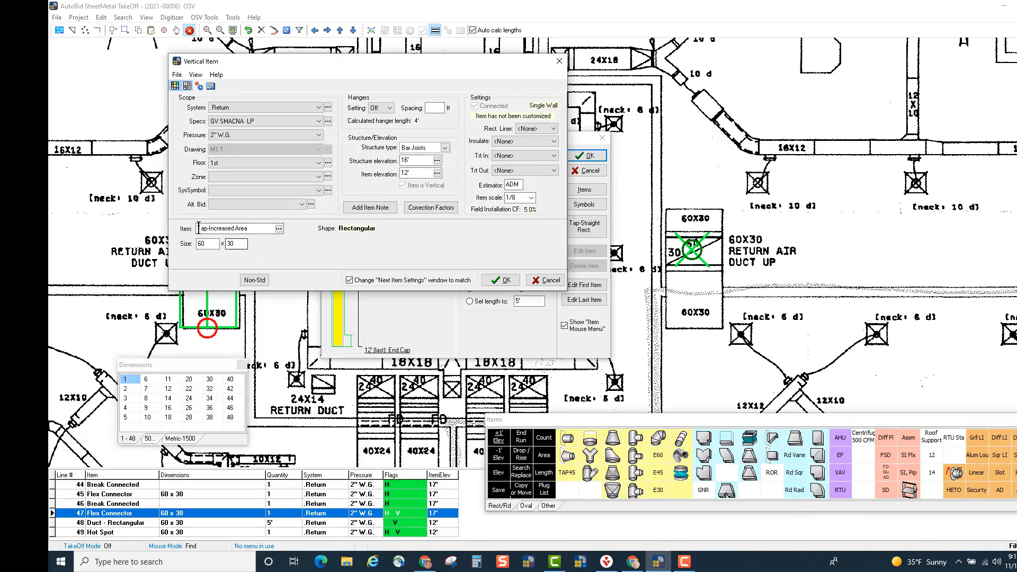
pyautogui.click(425, 174)
pyautogui.click(498, 281)
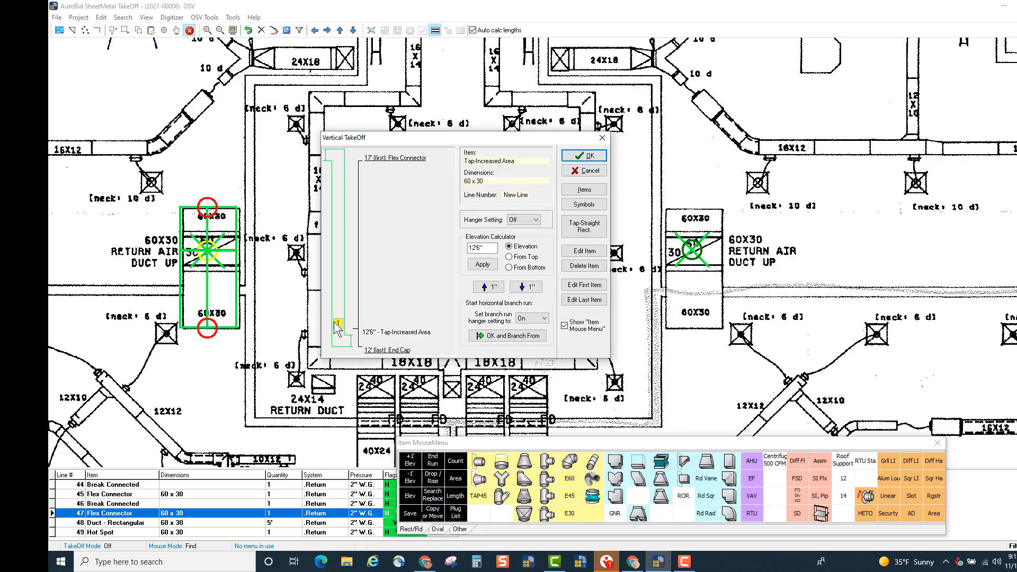
# Branch from the riser's tap, trace about 6'9" to the eastern return duct's lower end, and end the run.
pyautogui.click(504, 336)
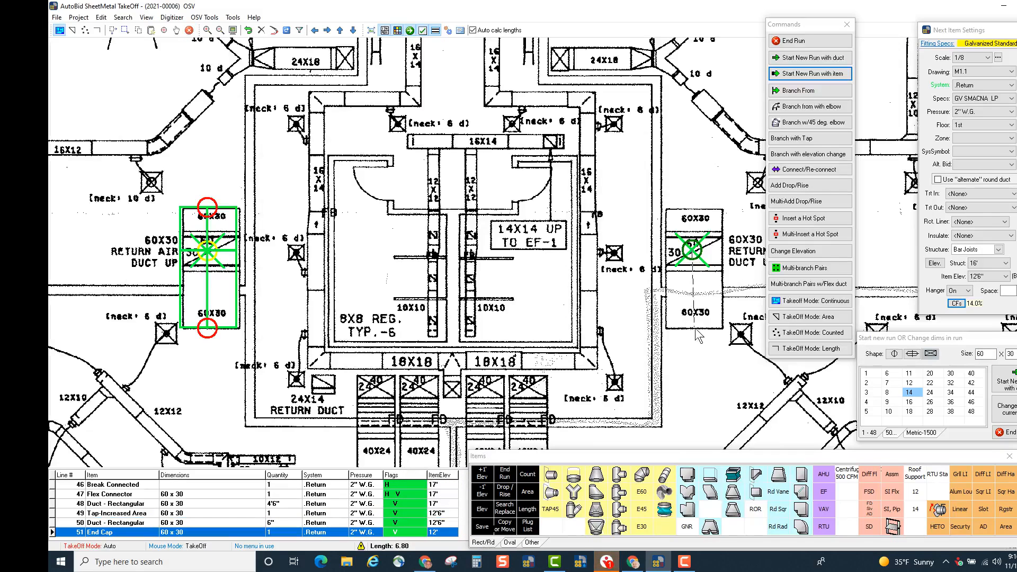
pyautogui.click(693, 329)
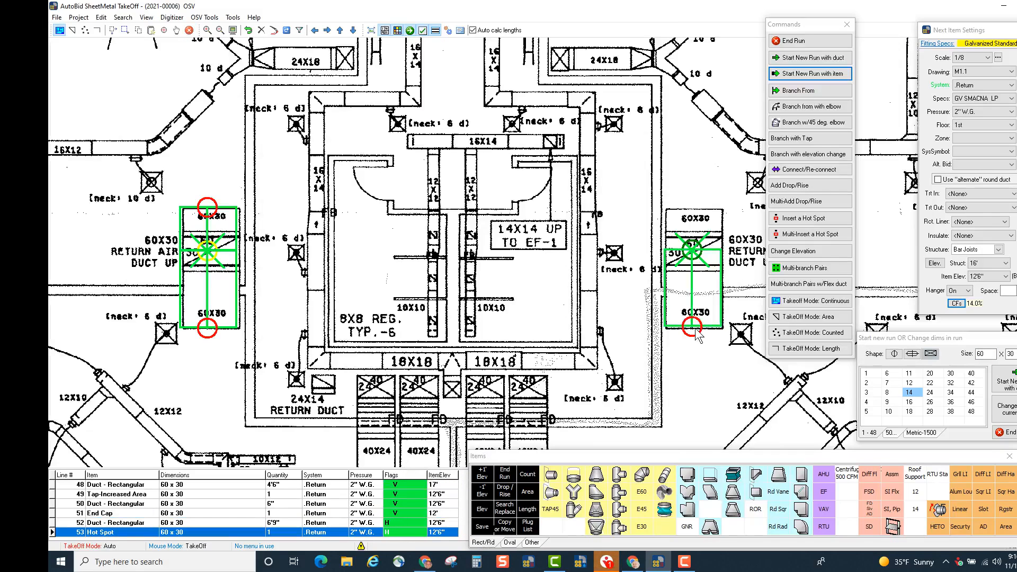
pyautogui.click(823, 41)
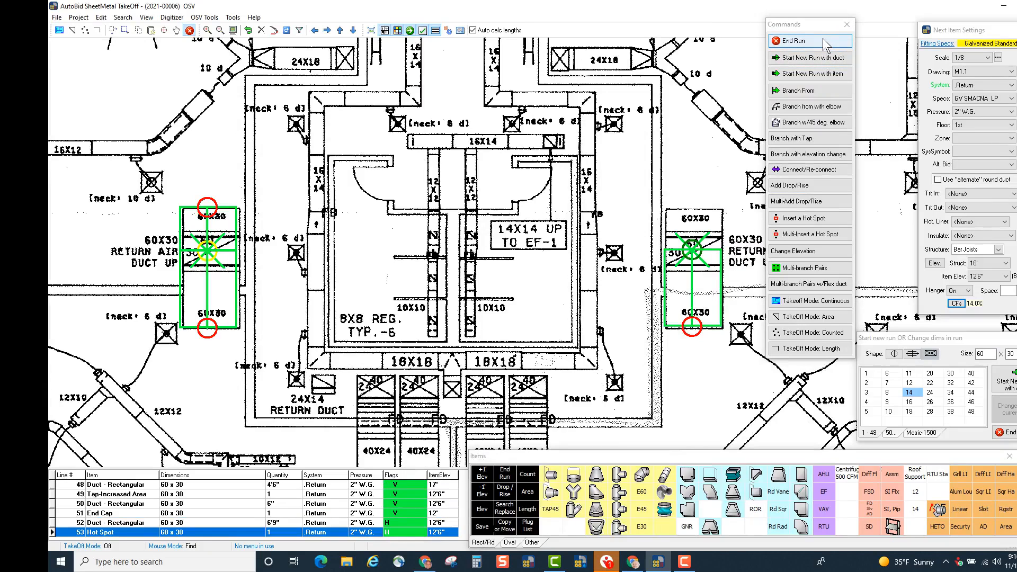
# Add a second 60 x 30 Tap-Increased Area to the eastern return riser's vertical takeoff and move it to elevation 12'10".
pyautogui.click(697, 256)
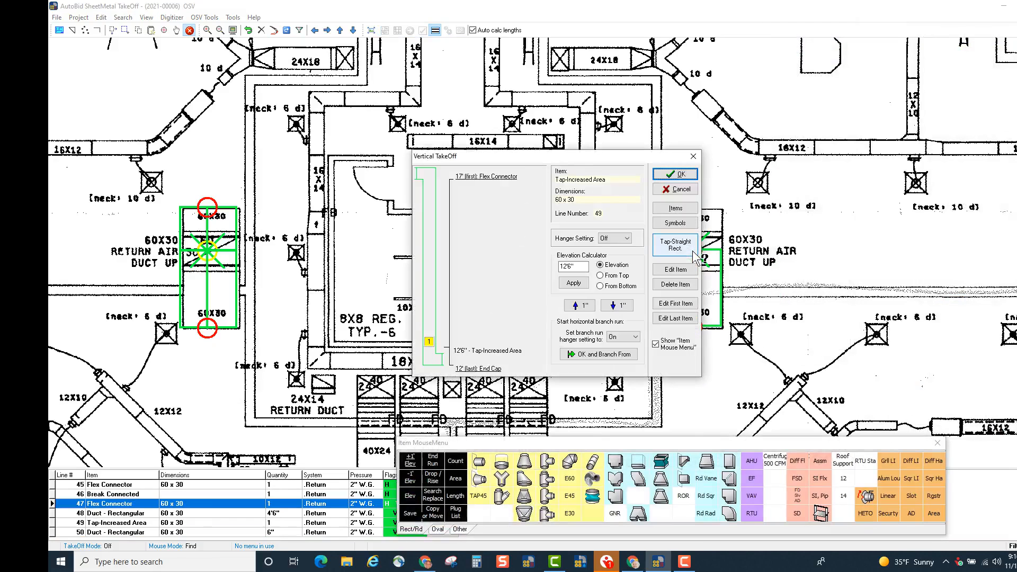
pyautogui.moveTo(567, 159); pyautogui.dragTo(446, 101)
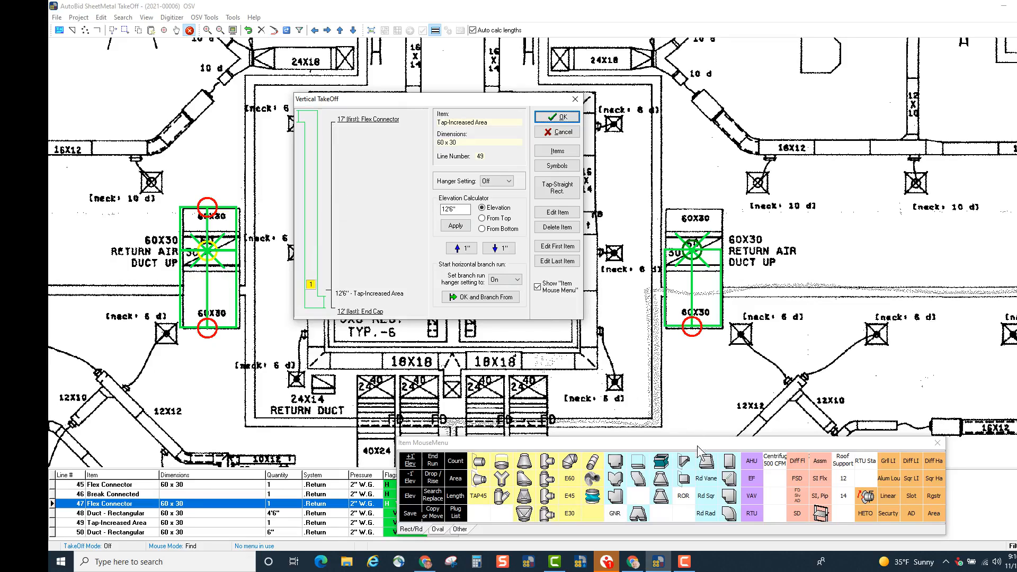
pyautogui.click(685, 465)
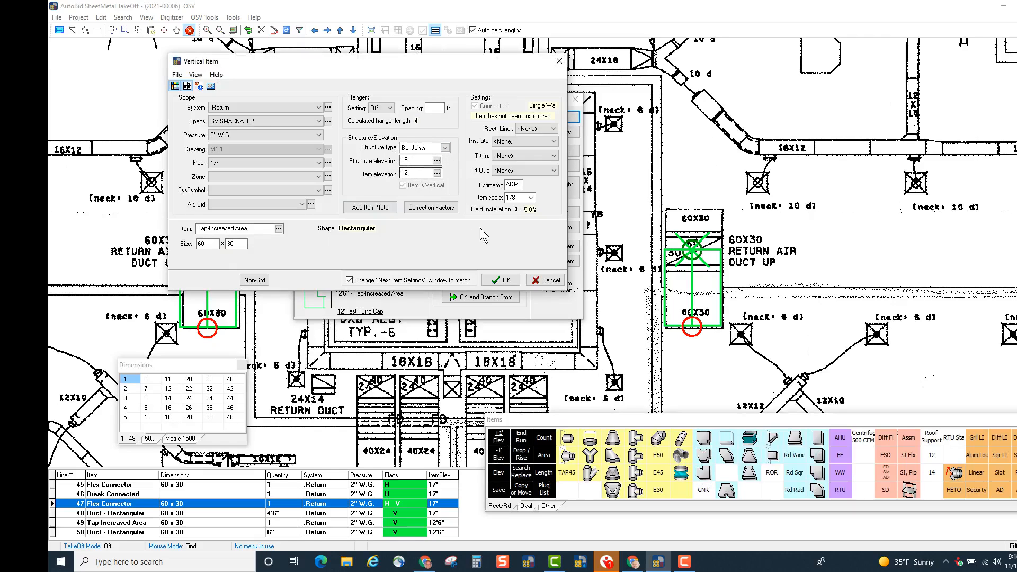
pyautogui.click(500, 280)
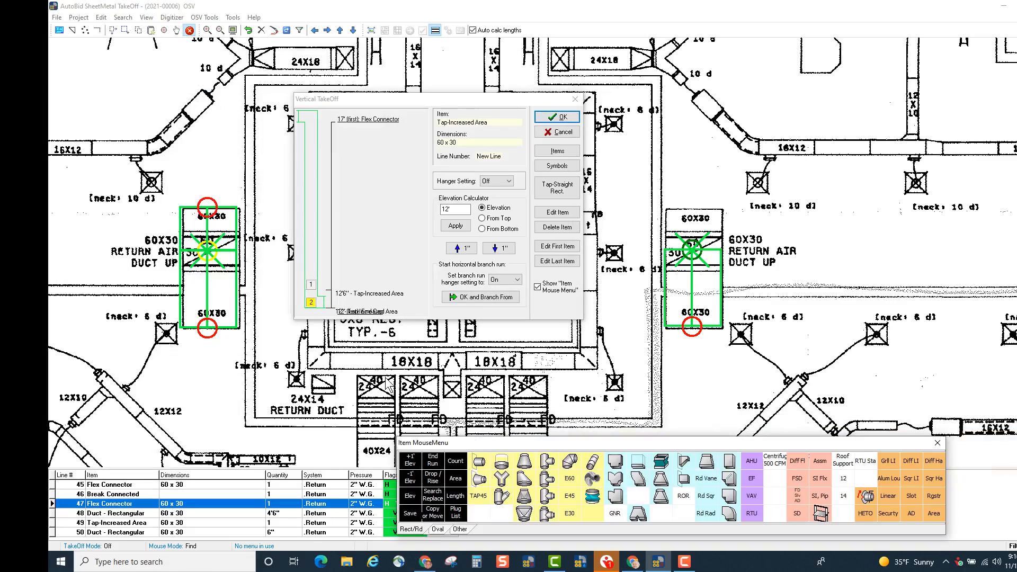
pyautogui.click(312, 303)
pyautogui.moveTo(311, 302); pyautogui.dragTo(312, 272)
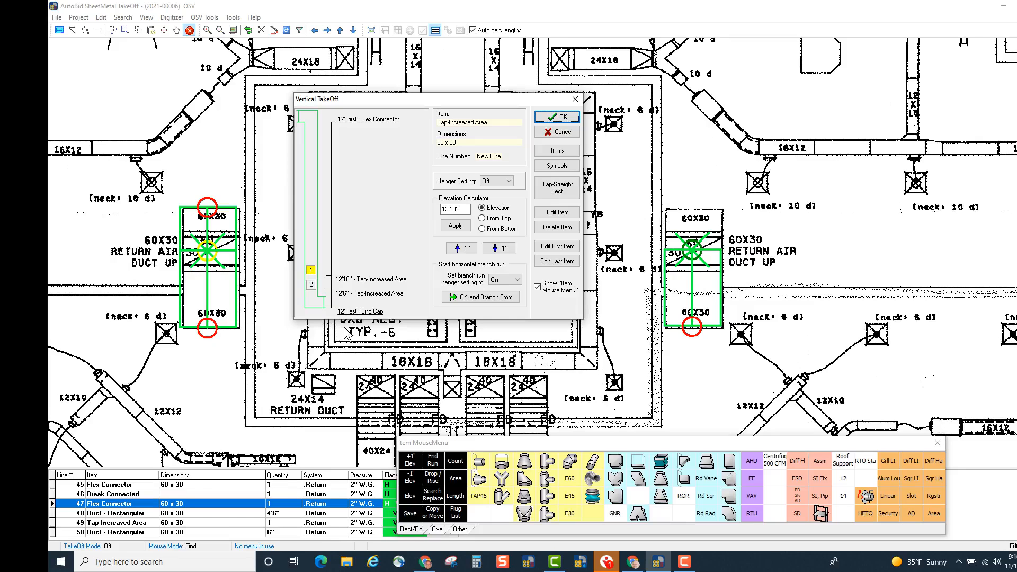
# Branch from the 12'10" tap, trace about 3'7" to the eastern return duct's upper end, end the run, and review the riser's vertical takeoff.
pyautogui.click(492, 297)
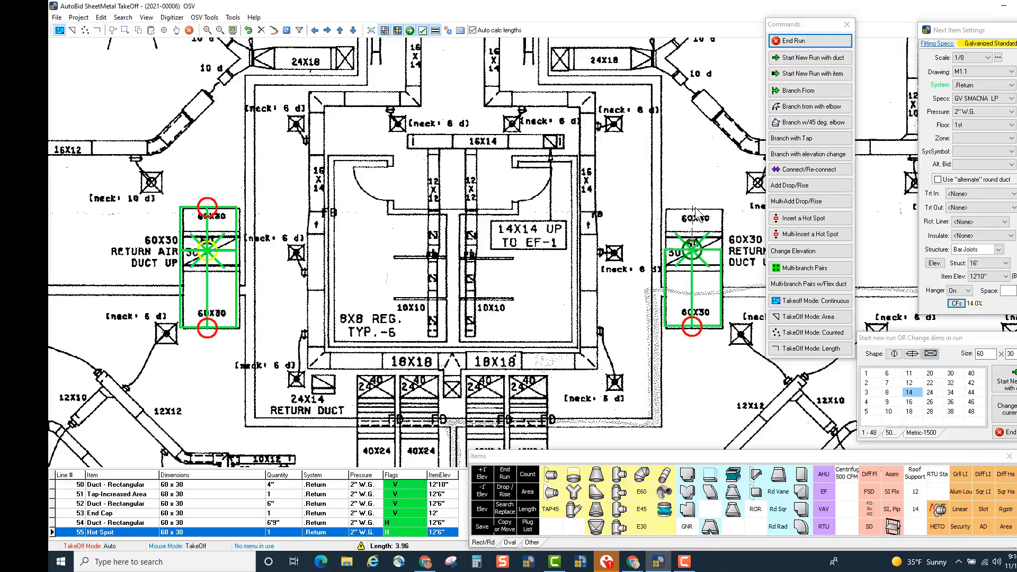
pyautogui.click(696, 218)
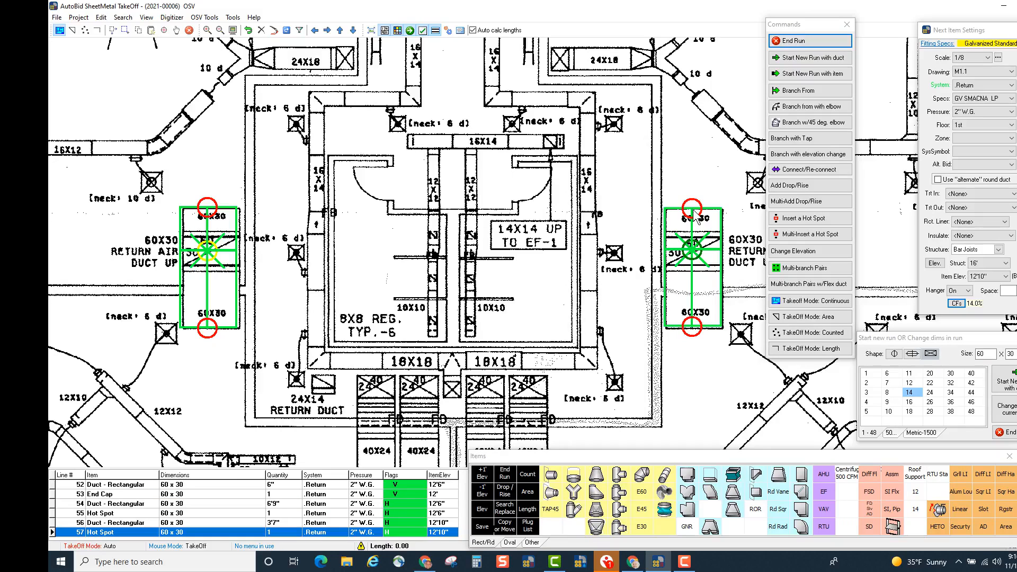
pyautogui.click(810, 41)
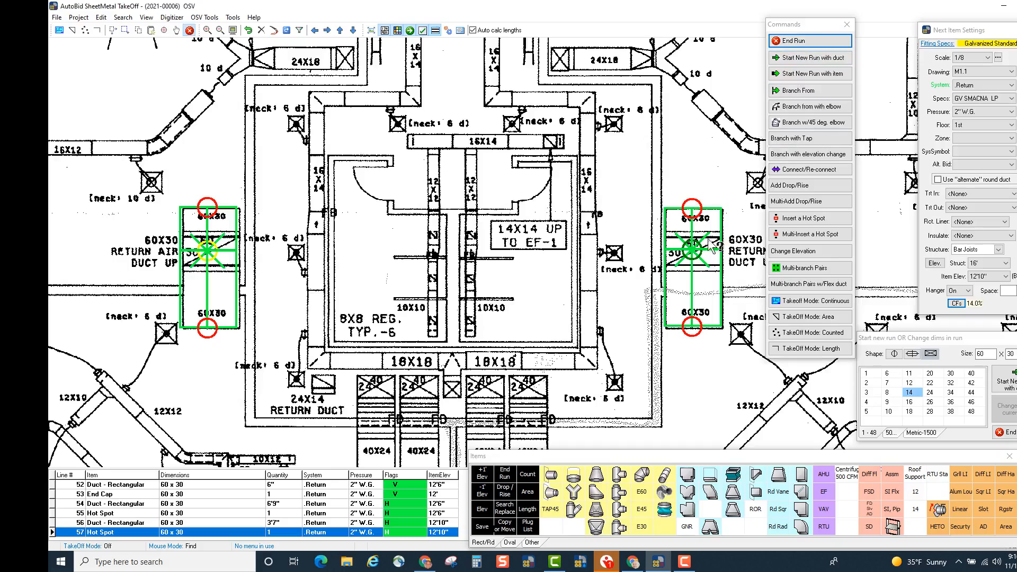
pyautogui.click(697, 258)
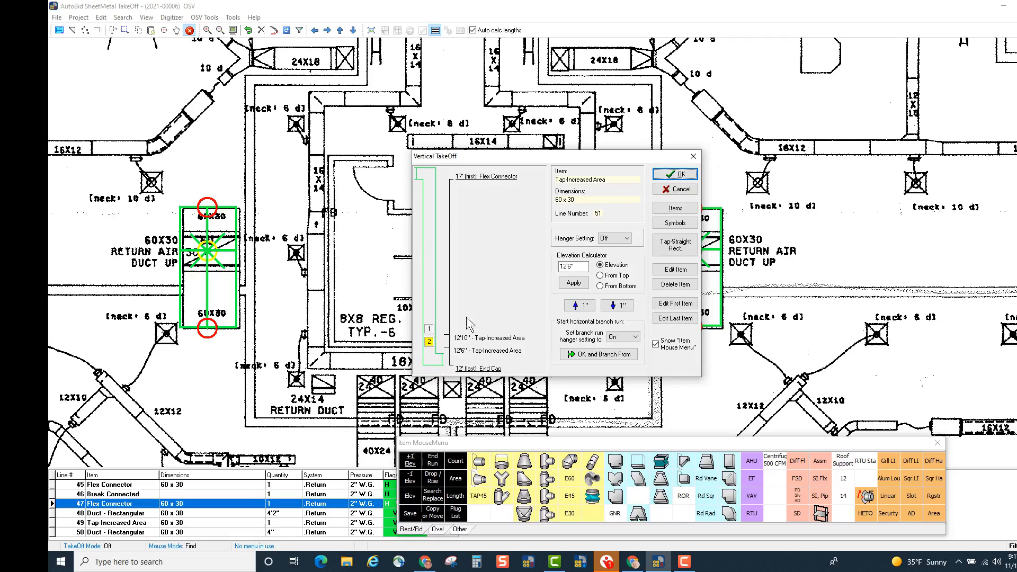
pyautogui.click(614, 355)
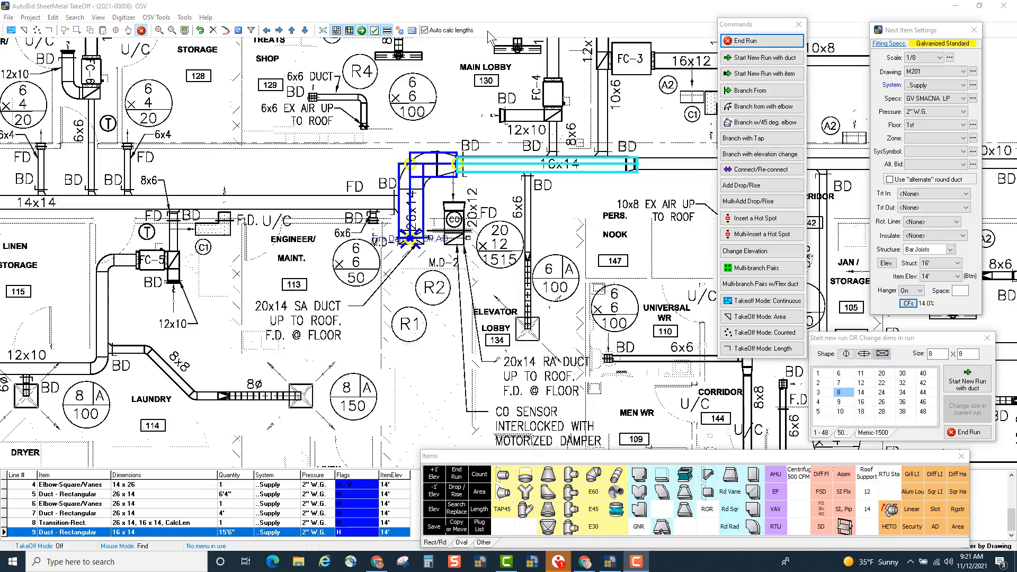
# Branch a 14 x 14 duct from the vertical leg of the M201 supply main and trace about 42'3" west along Corridor 142.
pyautogui.click(763, 98)
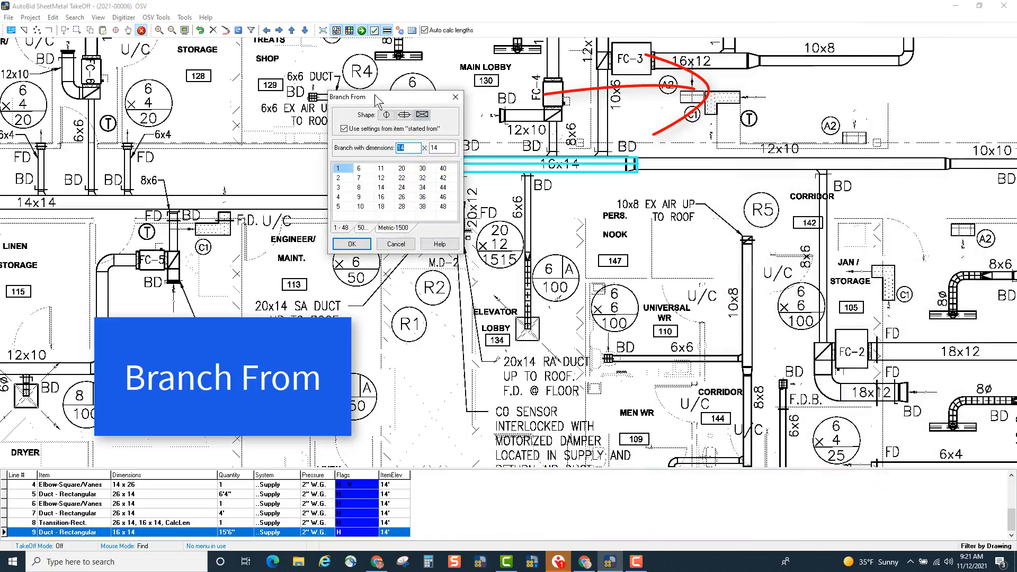
pyautogui.moveTo(378, 100); pyautogui.dragTo(247, 97)
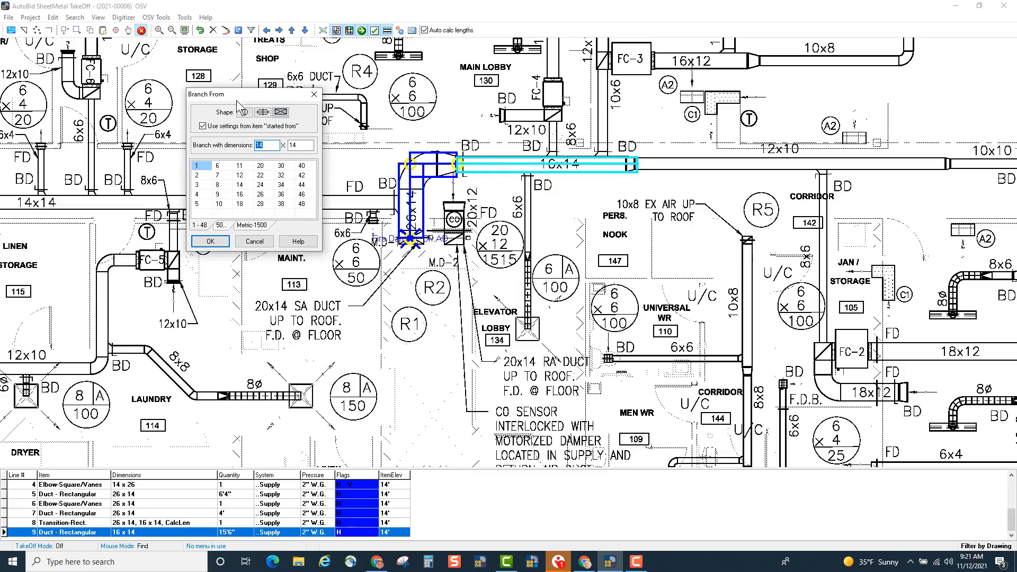
pyautogui.moveTo(239, 94)
pyautogui.mouseDown()
pyautogui.moveTo(262, 245)
pyautogui.moveTo(292, 250)
pyautogui.mouseUp()
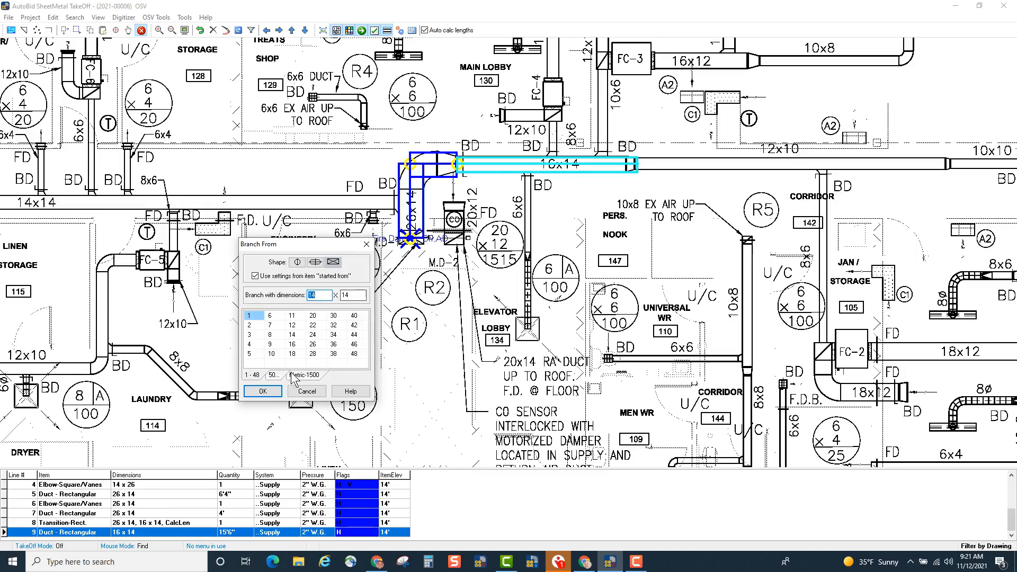
pyautogui.click(263, 392)
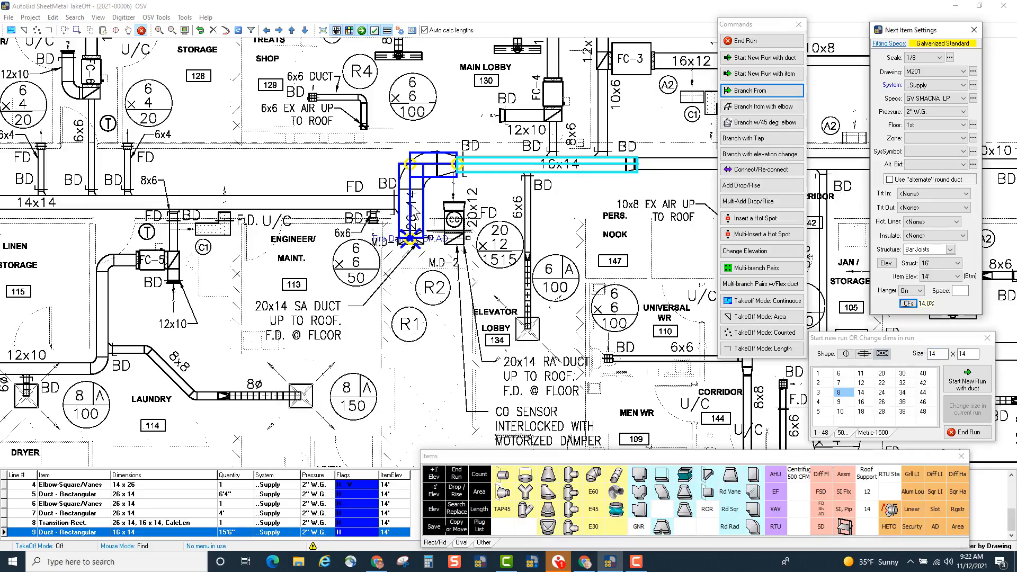
pyautogui.click(416, 211)
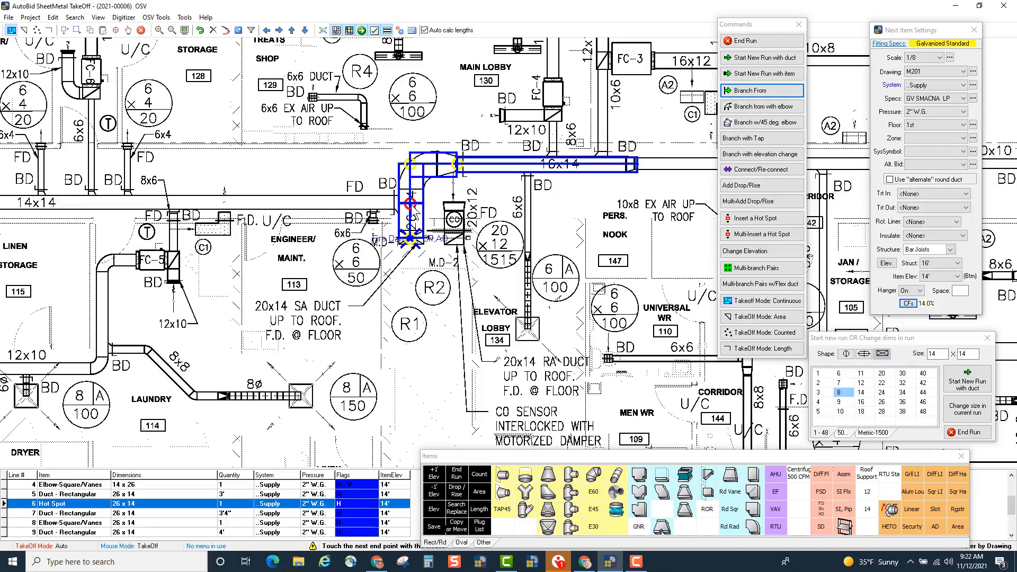
pyautogui.moveTo(132, 261); pyautogui.dragTo(361, 274)
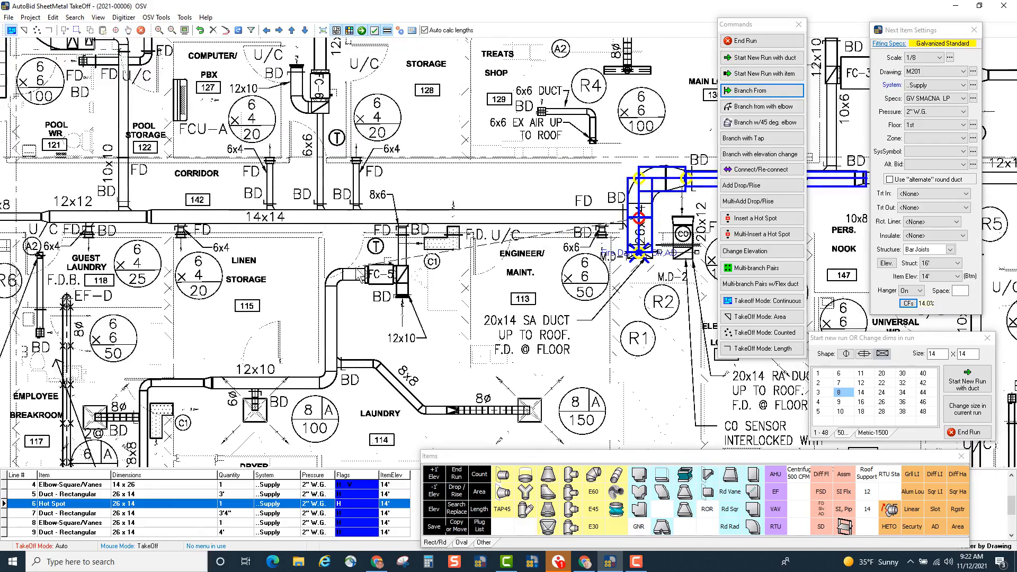
pyautogui.click(148, 220)
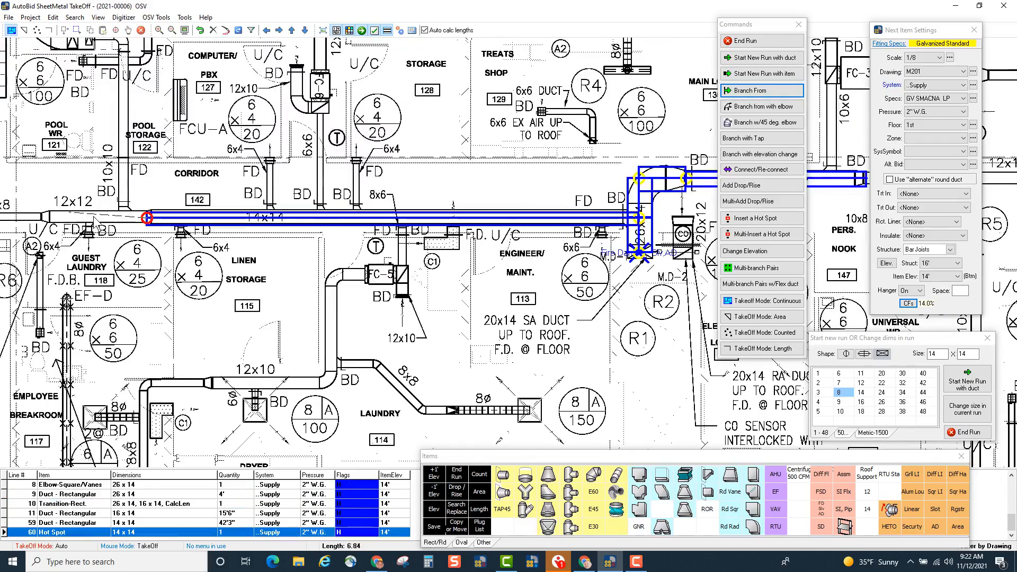
# Continue the corridor run west with about 9'2" of 12 x 12 duct and about 6'1" of 8 x 8 duct, and end the run.
pyautogui.click(860, 383)
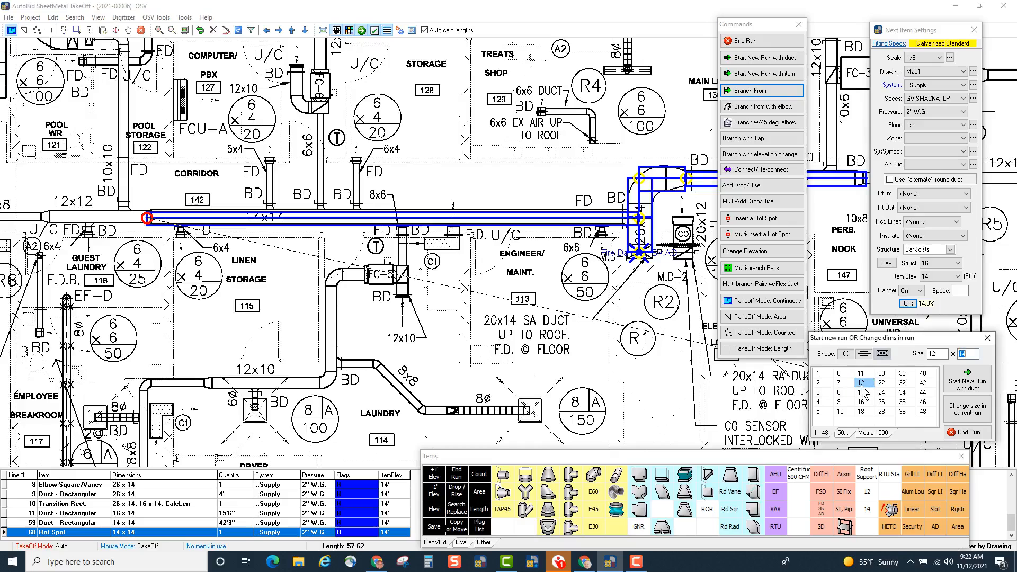
pyautogui.moveTo(131, 314); pyautogui.dragTo(309, 312)
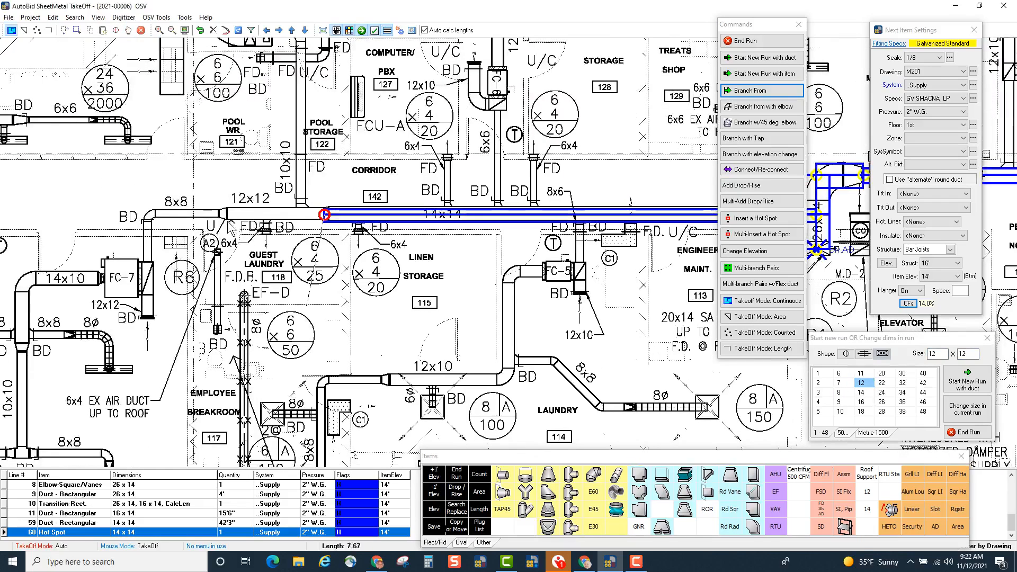
pyautogui.click(218, 215)
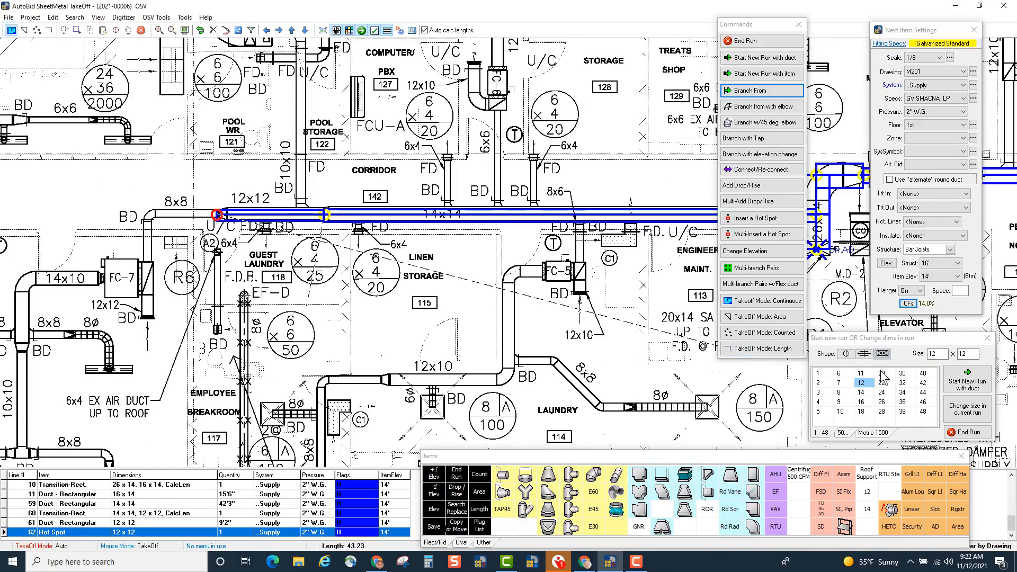
pyautogui.click(840, 393)
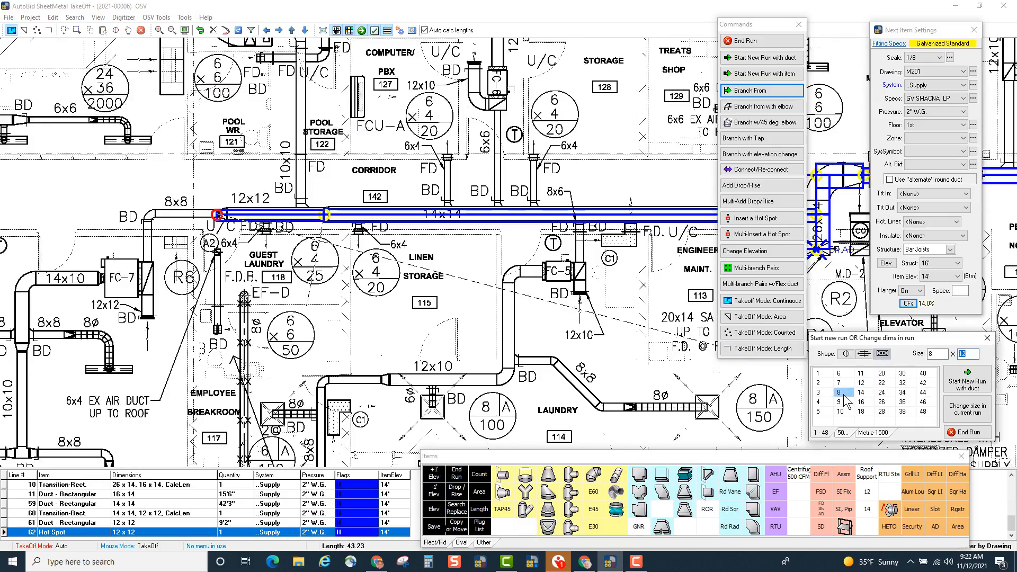
pyautogui.click(148, 217)
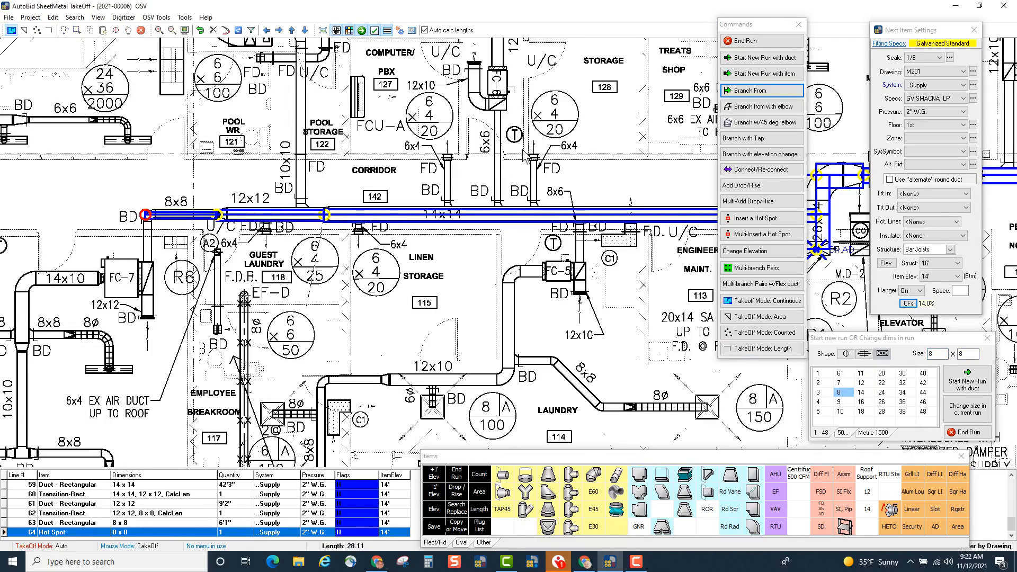
pyautogui.click(740, 42)
# Branch an 8 x 8 duct from the corridor run's west end, trace about 4' south to FC-7, and end the run.
pyautogui.moveTo(459, 175); pyautogui.dragTo(241, 150)
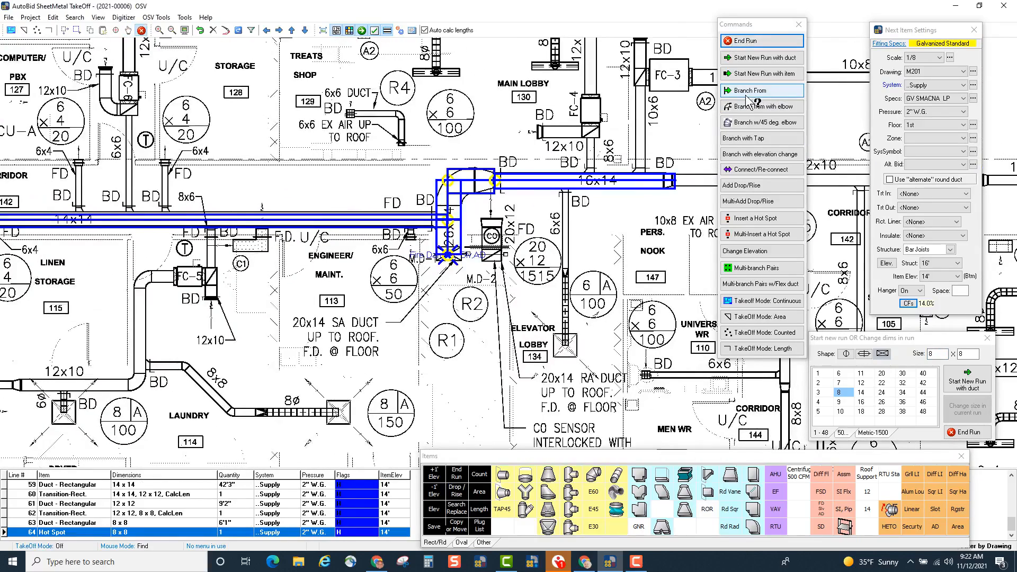
pyautogui.moveTo(92, 331); pyautogui.dragTo(342, 323)
pyautogui.moveTo(150, 325); pyautogui.dragTo(337, 323)
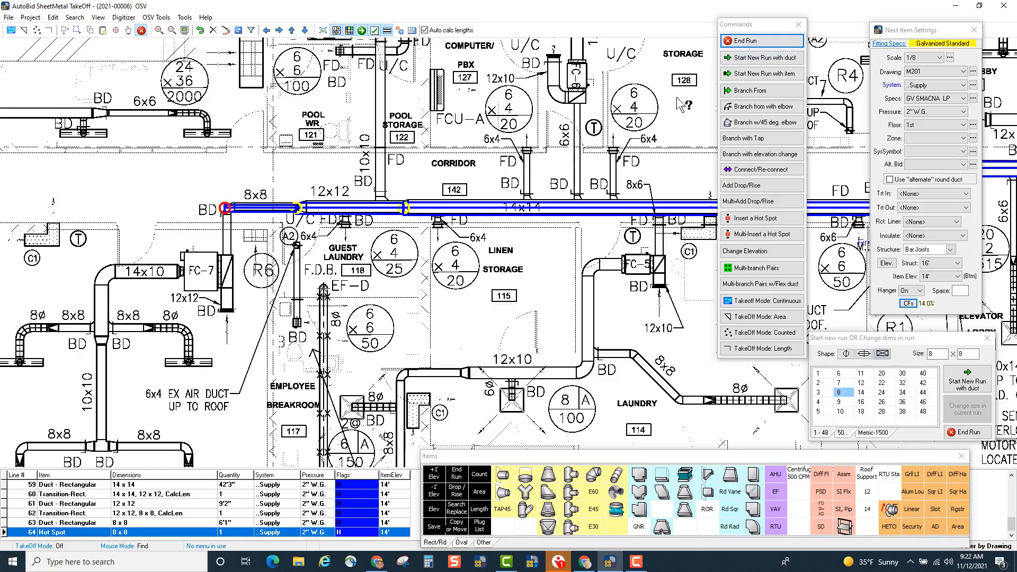
pyautogui.click(762, 95)
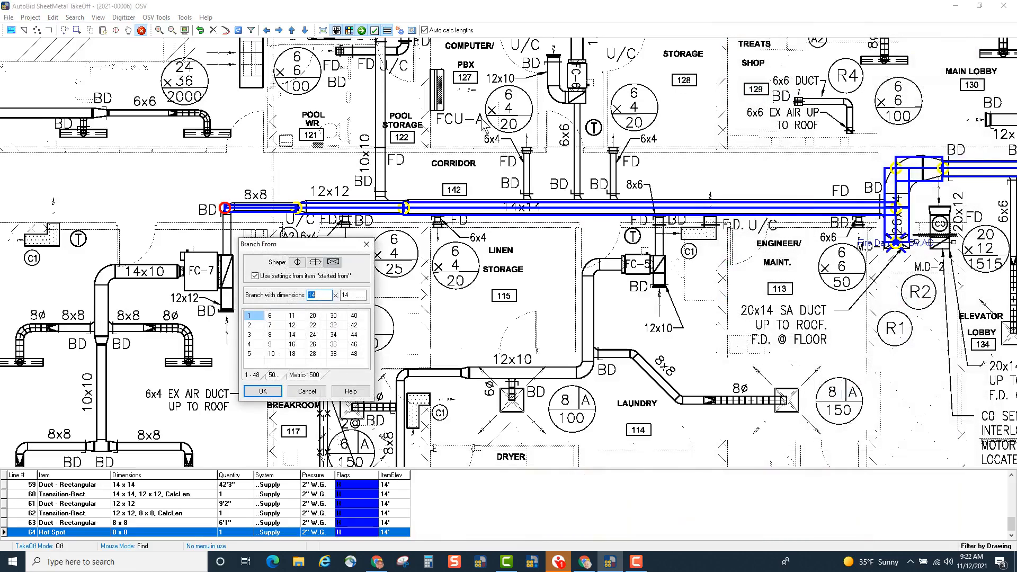
pyautogui.moveTo(313, 243); pyautogui.dragTo(544, 253)
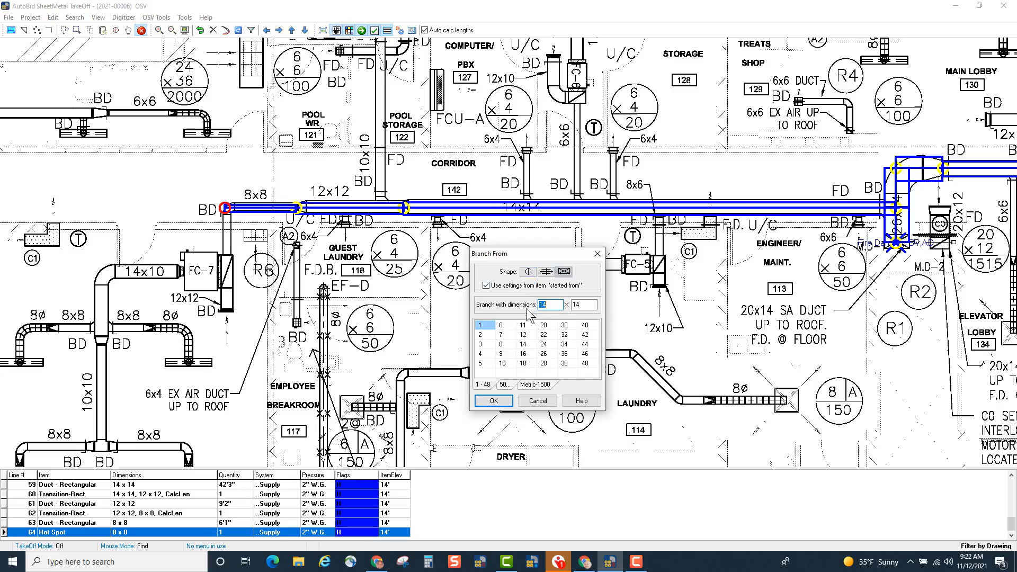
pyautogui.click(503, 346)
pyautogui.click(503, 345)
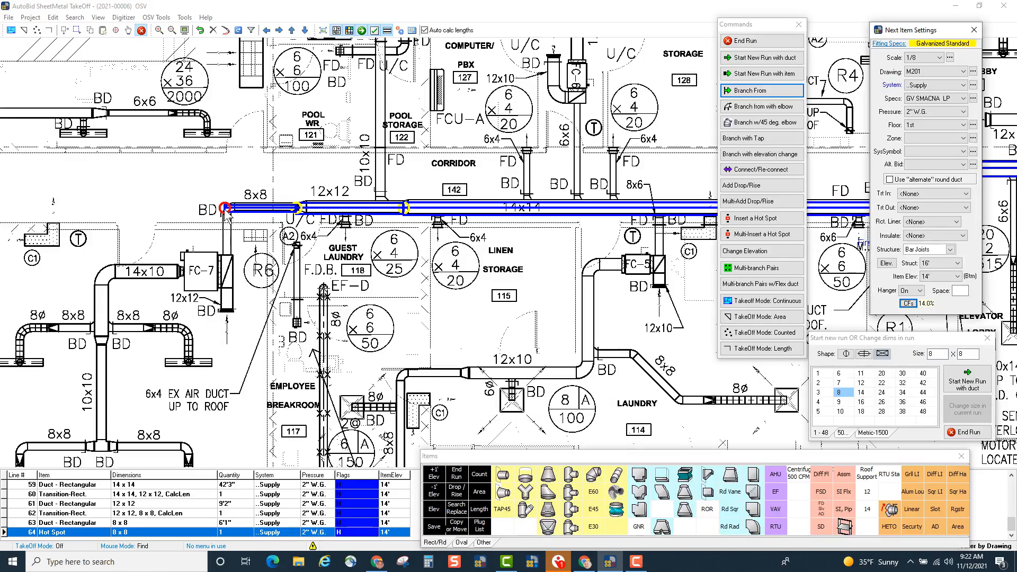
pyautogui.click(224, 208)
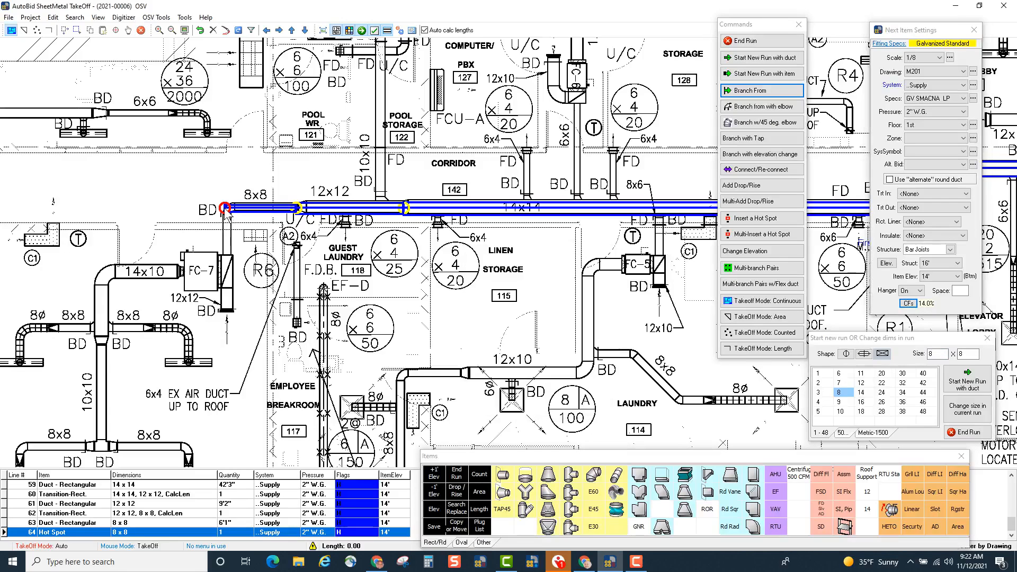
pyautogui.click(226, 256)
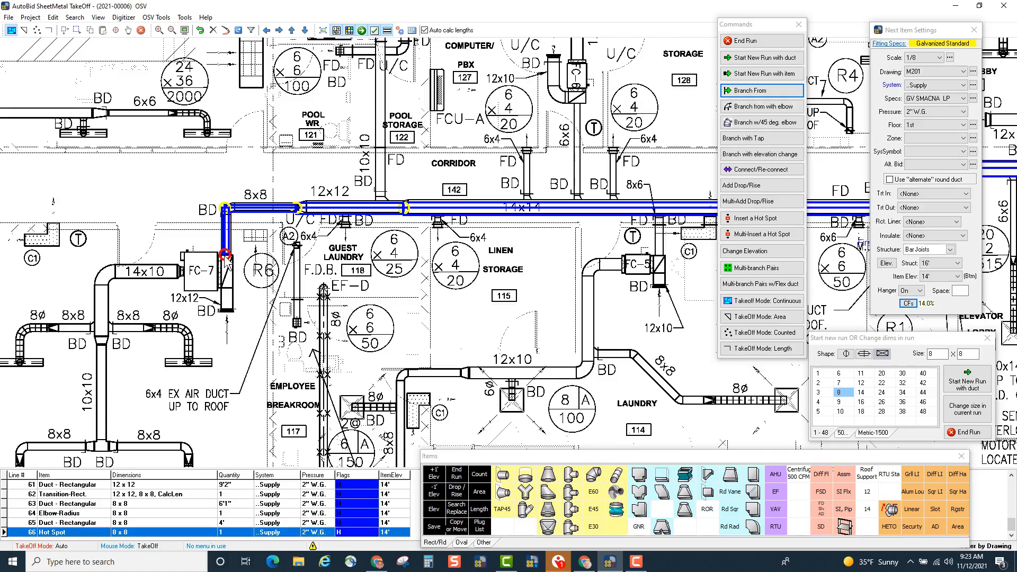
pyautogui.click(756, 41)
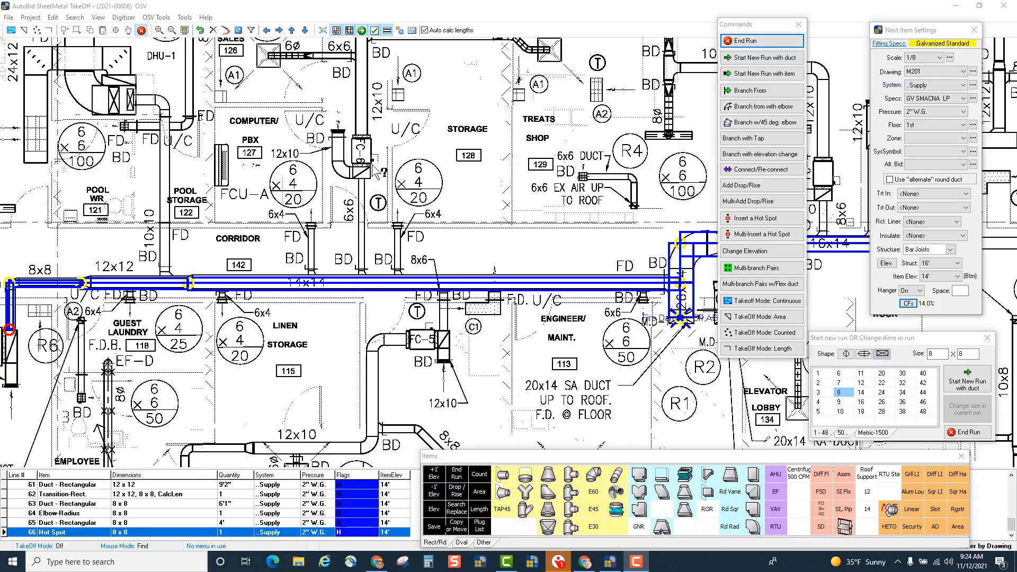
# Branch a 6 x 6 duct with an elbow from the 14 x 14 corridor duct and trace about 9' north to the fan coil near Computer/PBX 127.
pyautogui.click(769, 107)
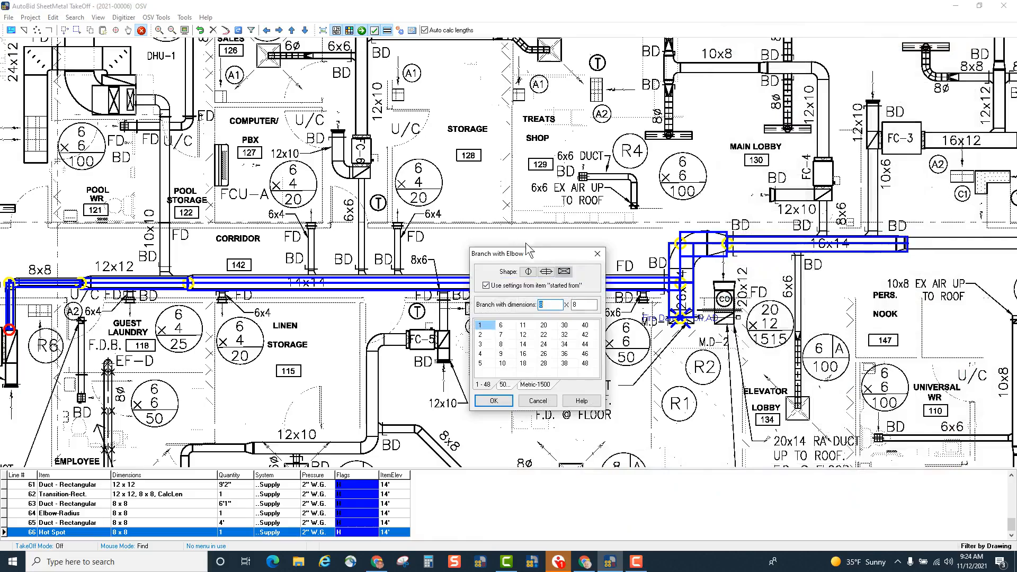
pyautogui.moveTo(539, 253); pyautogui.dragTo(566, 72)
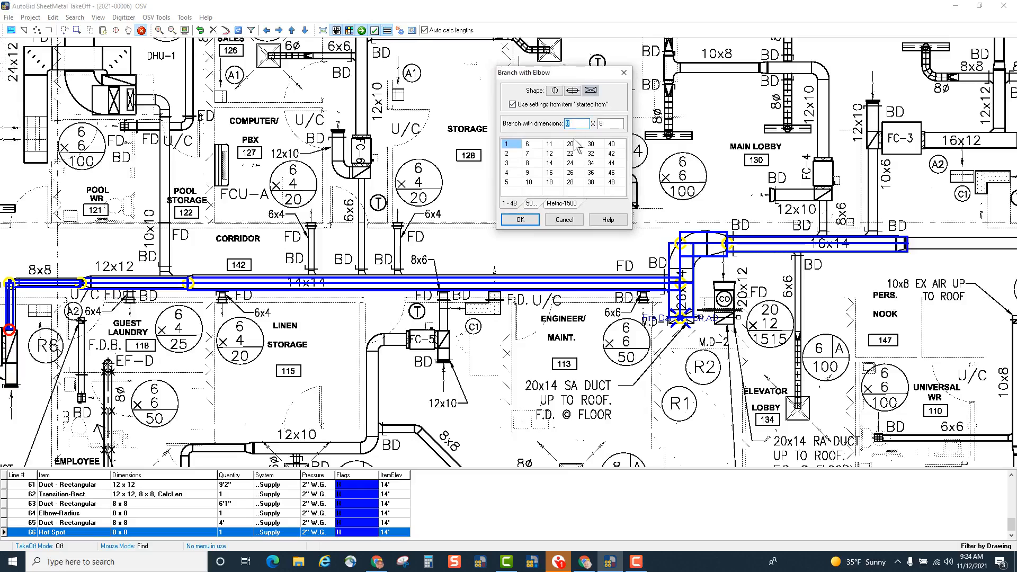
pyautogui.click(533, 147)
pyautogui.click(529, 144)
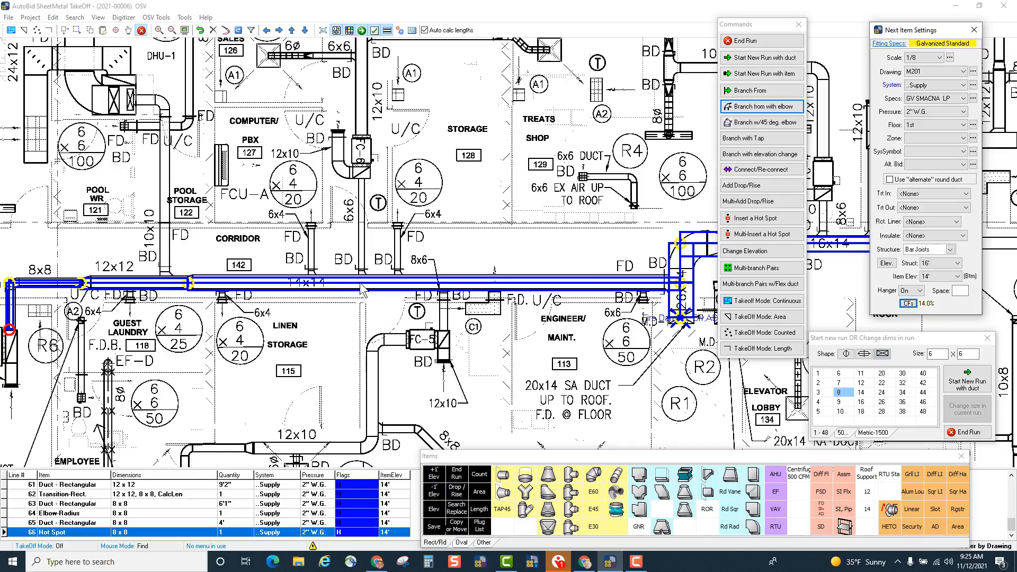
pyautogui.click(360, 282)
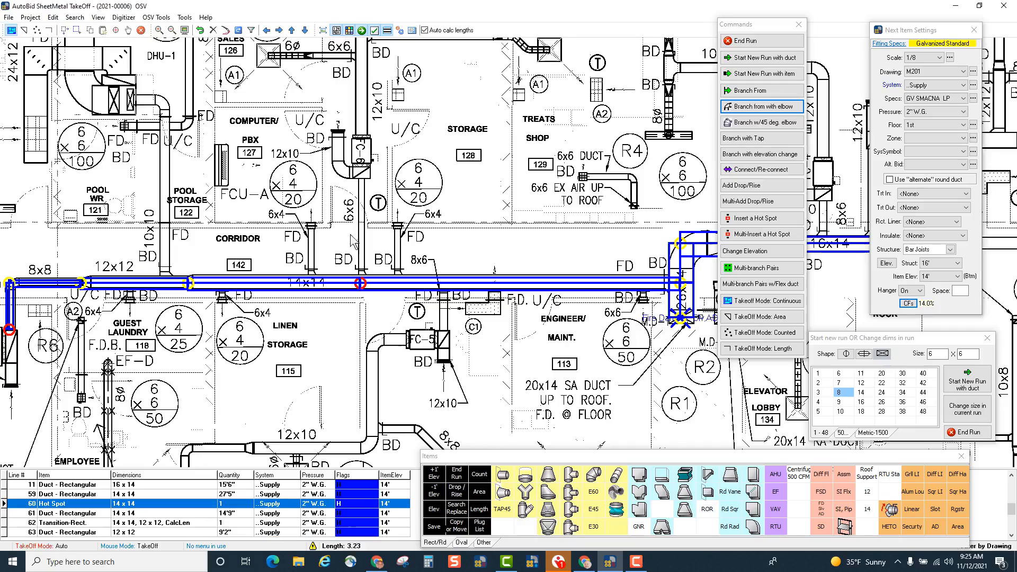
pyautogui.click(360, 178)
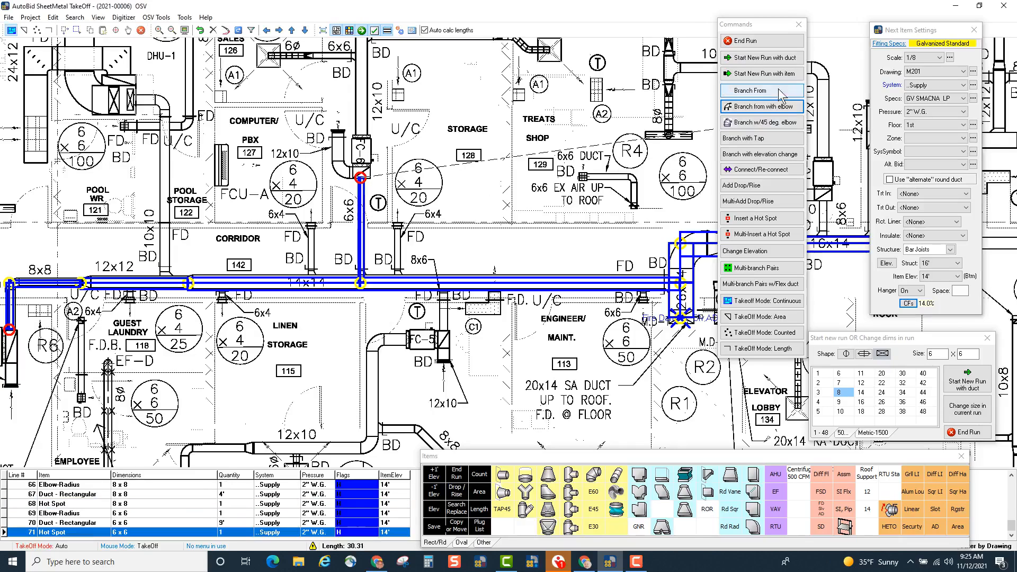
# End the 6 x 6 run and inspect its branch elbow, the adjoining 14 x 14 duct and the 6 x 6 tap.
pyautogui.click(779, 41)
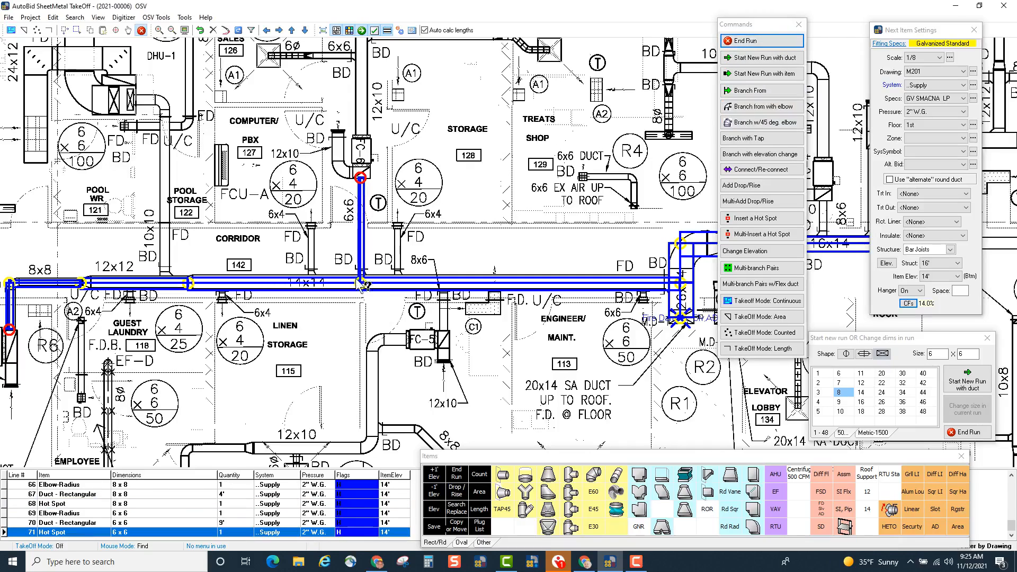
pyautogui.click(358, 282)
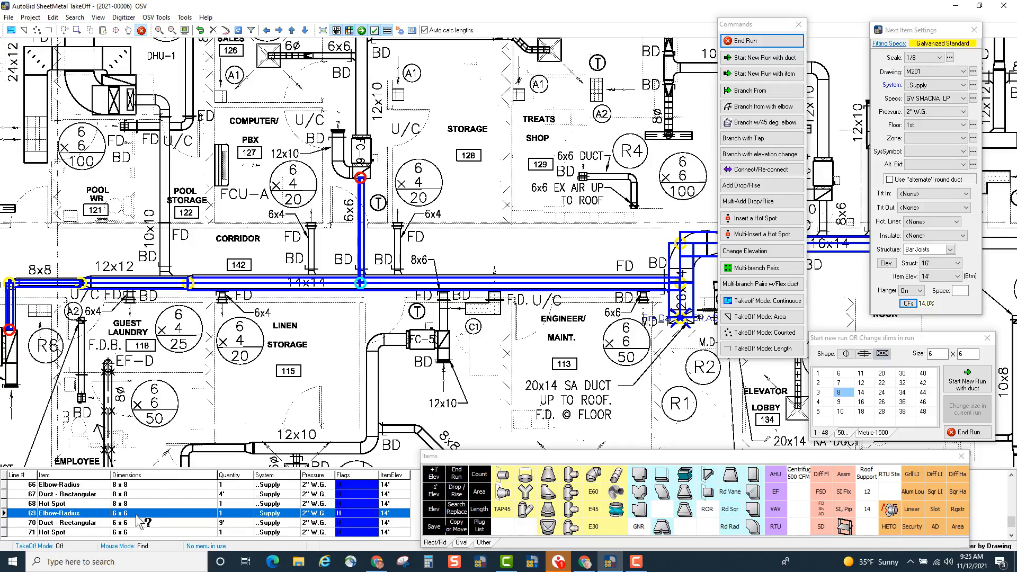
pyautogui.click(375, 284)
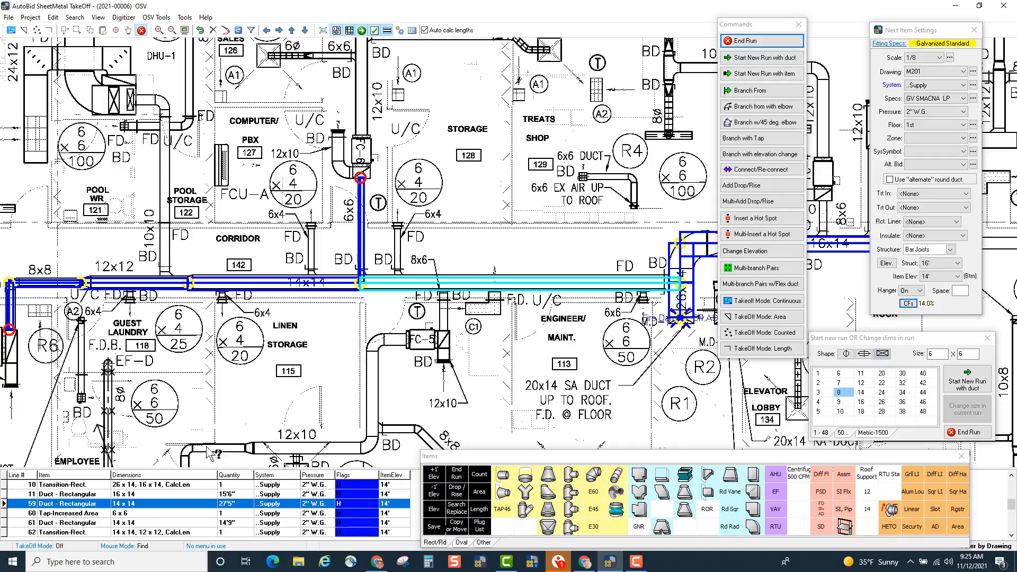
pyautogui.click(121, 514)
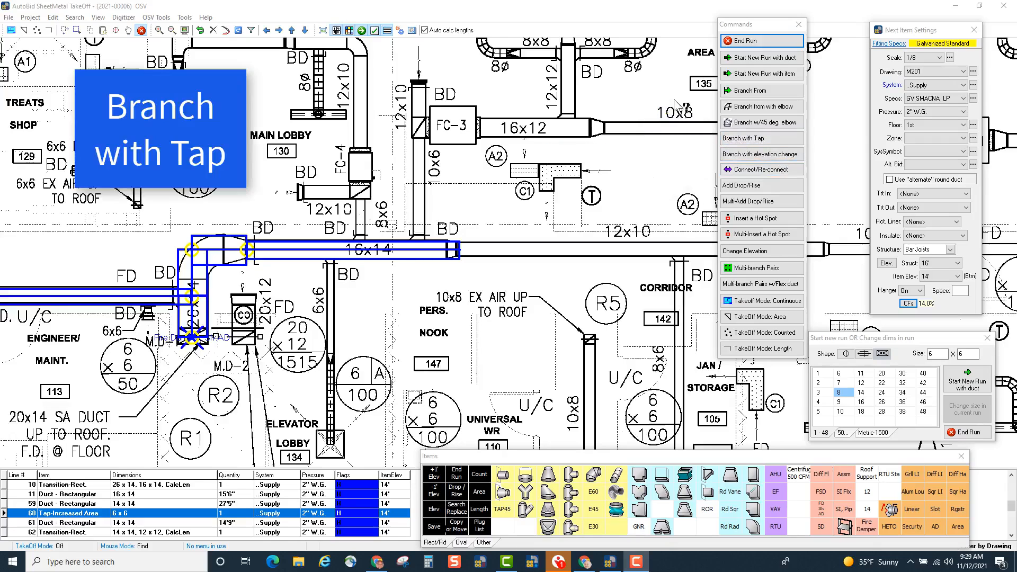
# Branch an 8 x 6 duct from the 16 x 14 main, trace about 3'7" north to FC-4, end the run and check its tap.
pyautogui.click(755, 94)
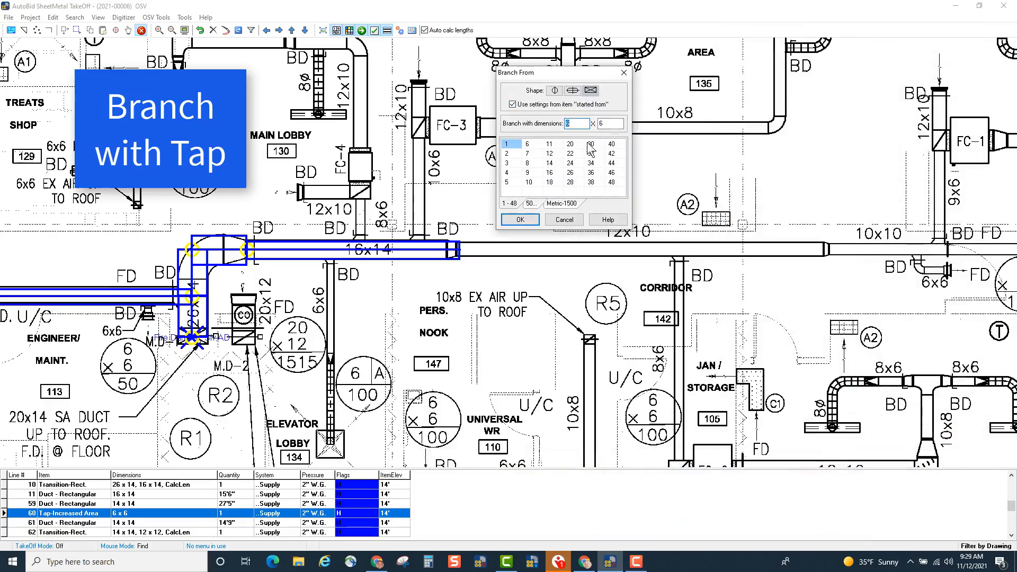
pyautogui.click(527, 163)
pyautogui.click(521, 220)
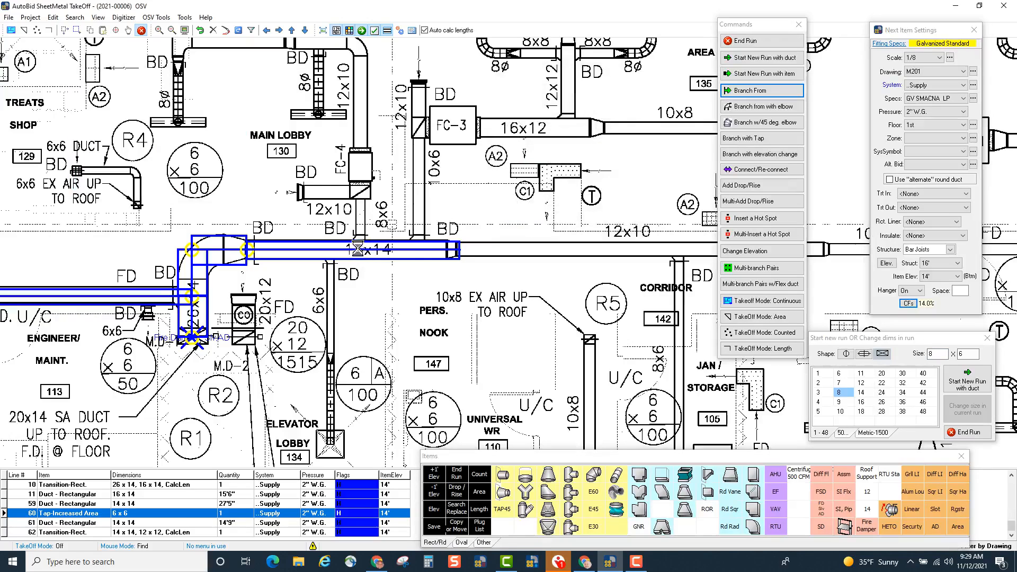
pyautogui.click(355, 249)
pyautogui.click(357, 201)
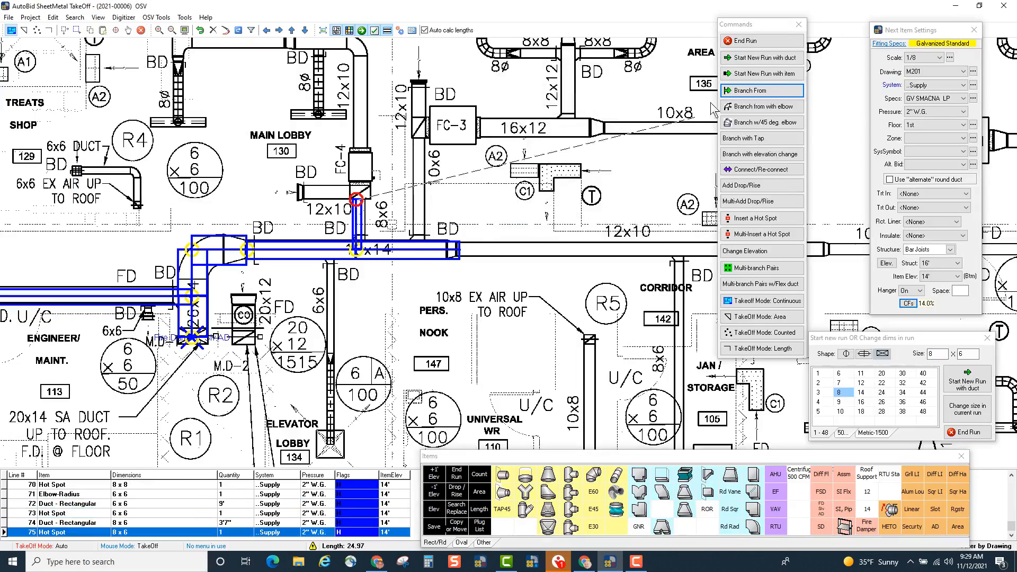
pyautogui.click(750, 44)
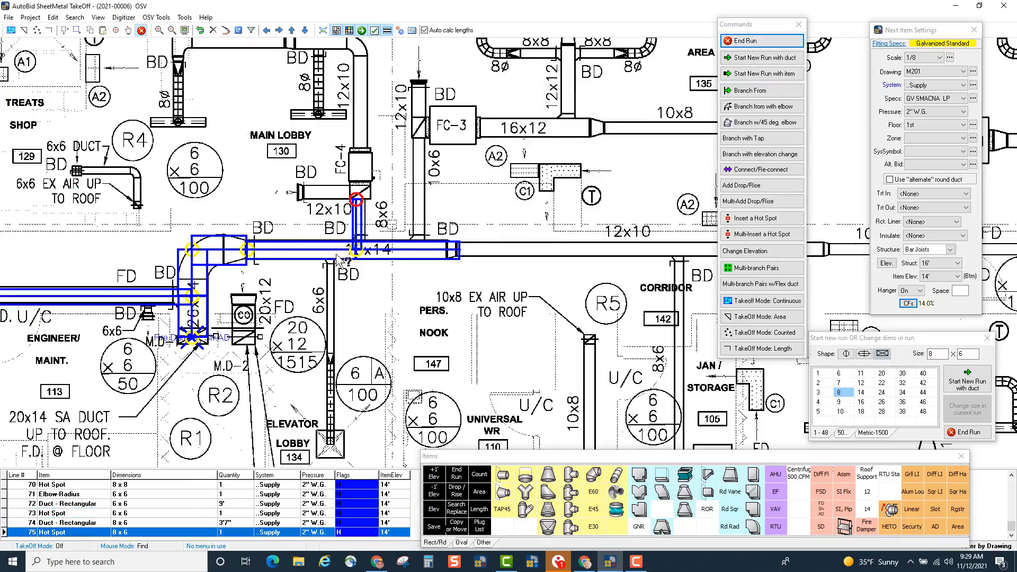
pyautogui.click(358, 254)
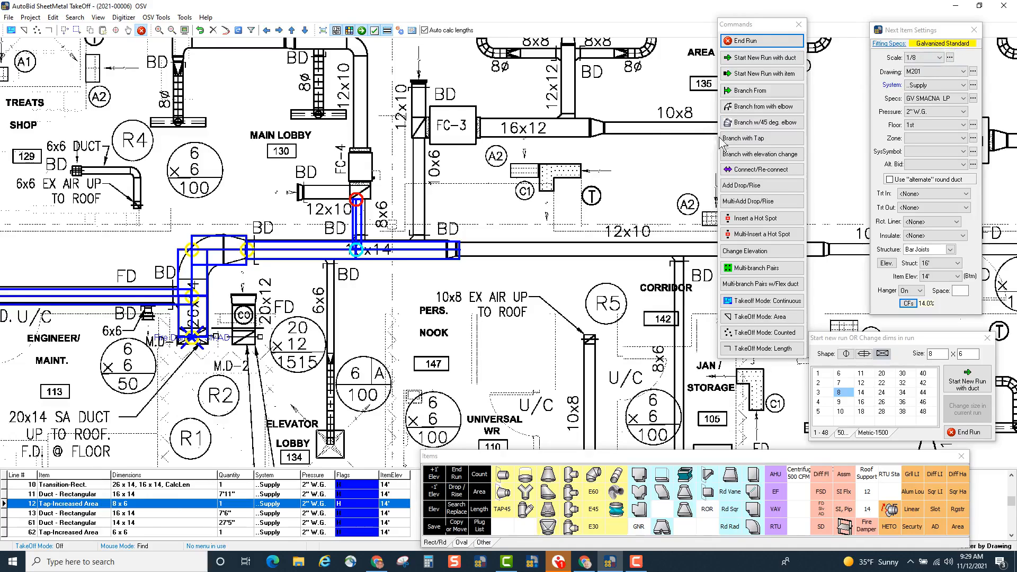
# Set up a rectangular 10 x 6 Branch with Tap starting with Tap-Straight Rect., reviewing the round tap types along the way.
pyautogui.click(757, 139)
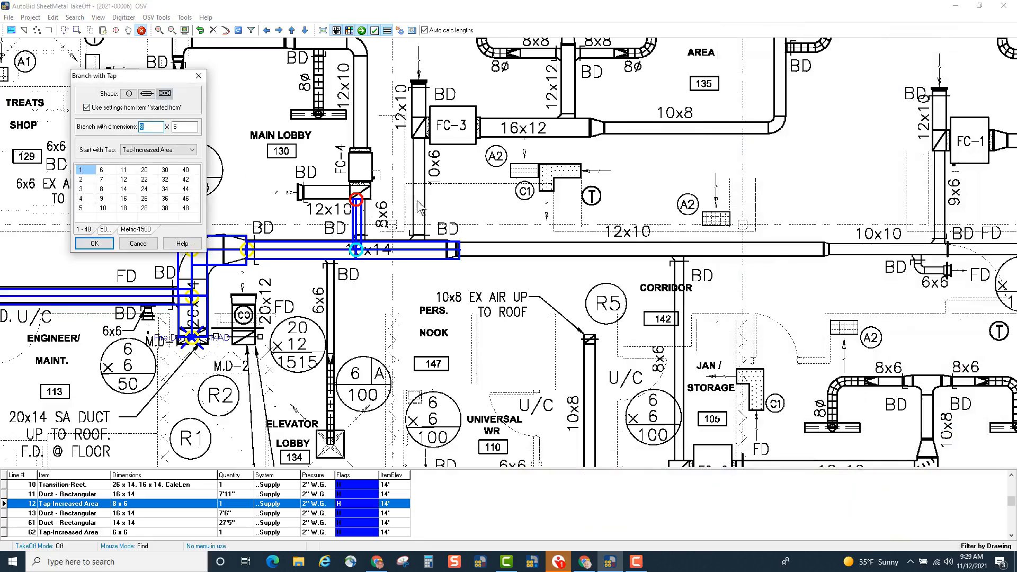
pyautogui.click(104, 208)
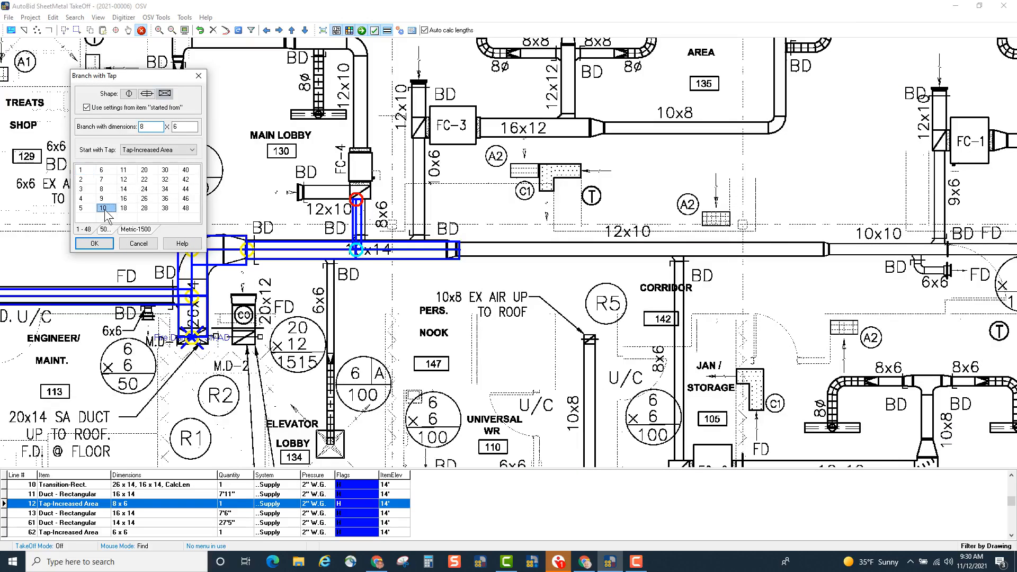
pyautogui.click(108, 172)
pyautogui.click(156, 150)
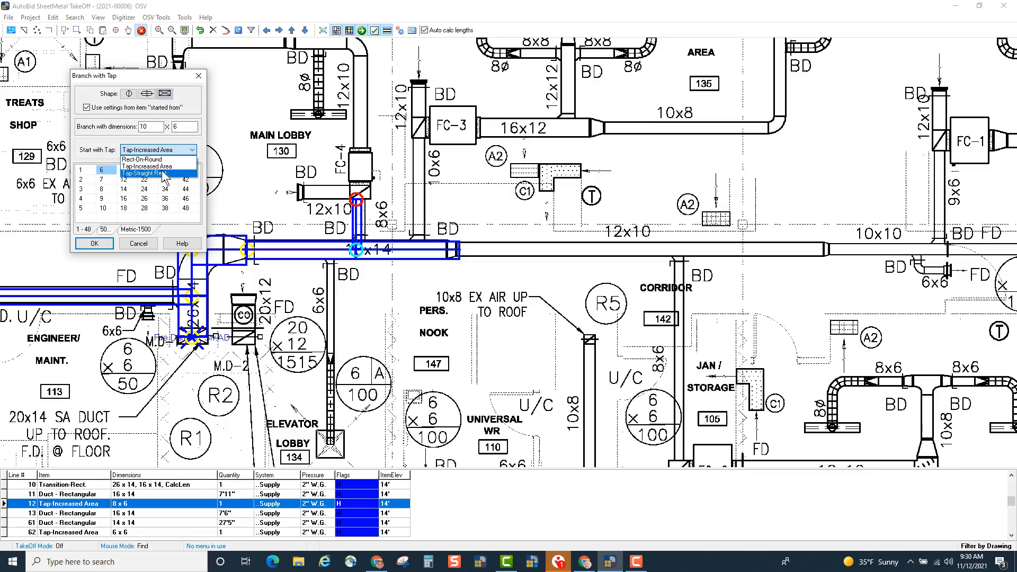
pyautogui.click(129, 95)
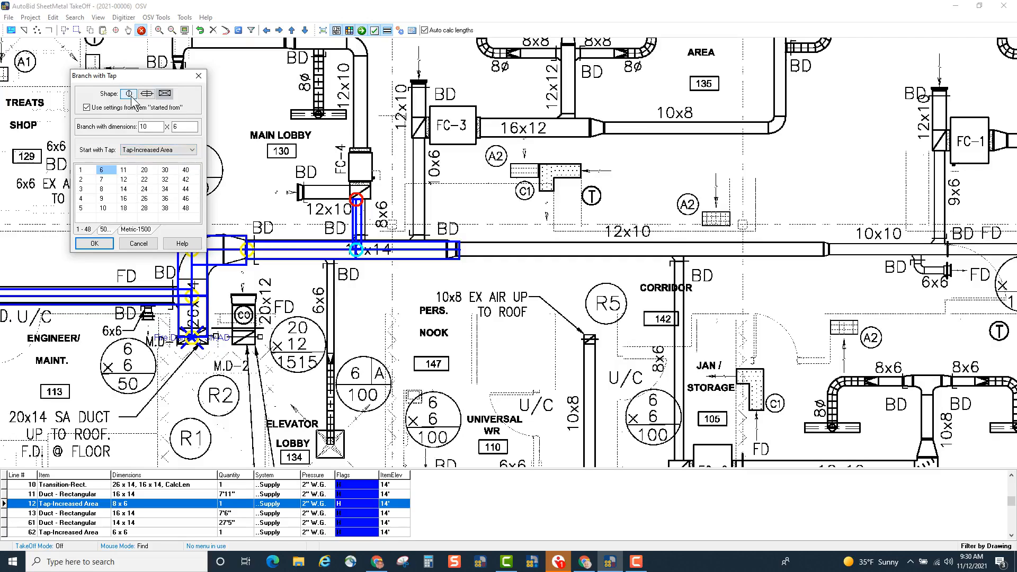
pyautogui.click(155, 152)
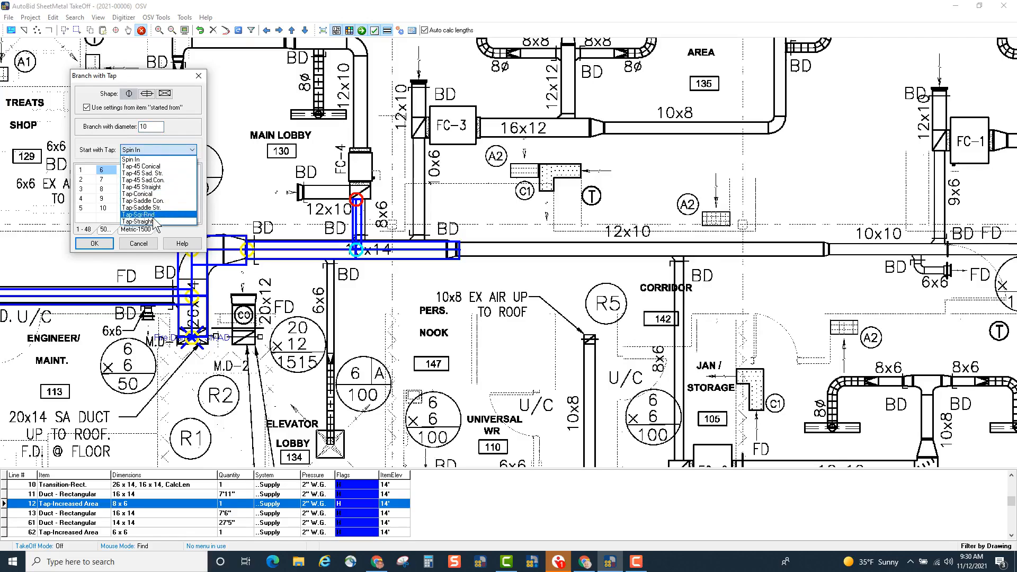
pyautogui.click(166, 95)
pyautogui.click(166, 95)
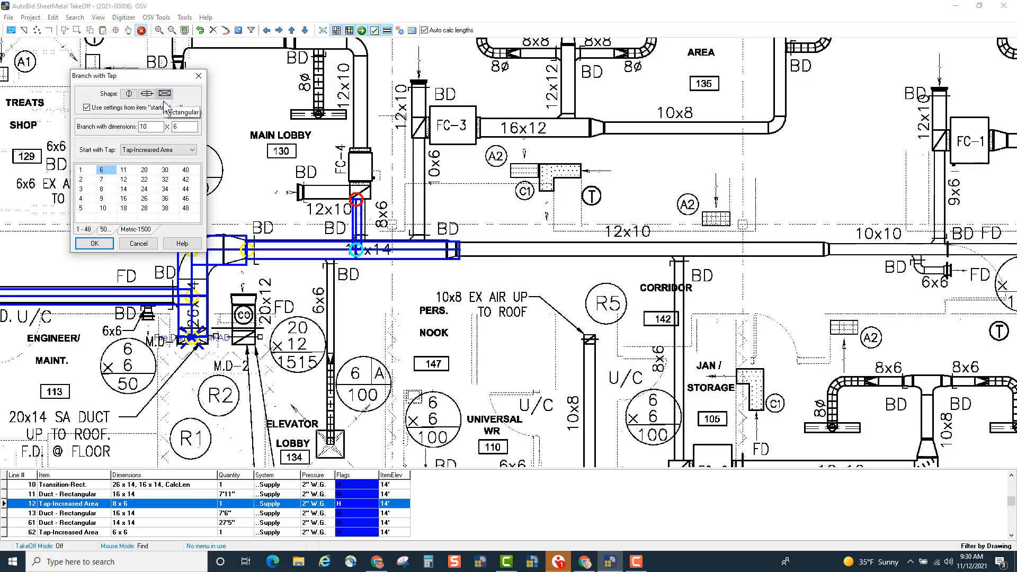
pyautogui.click(152, 154)
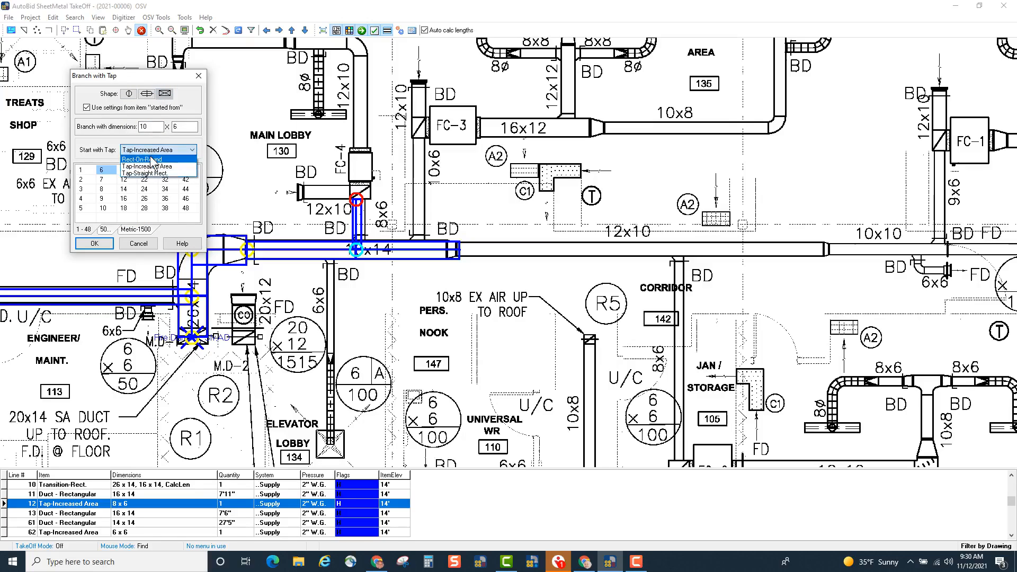
pyautogui.click(151, 173)
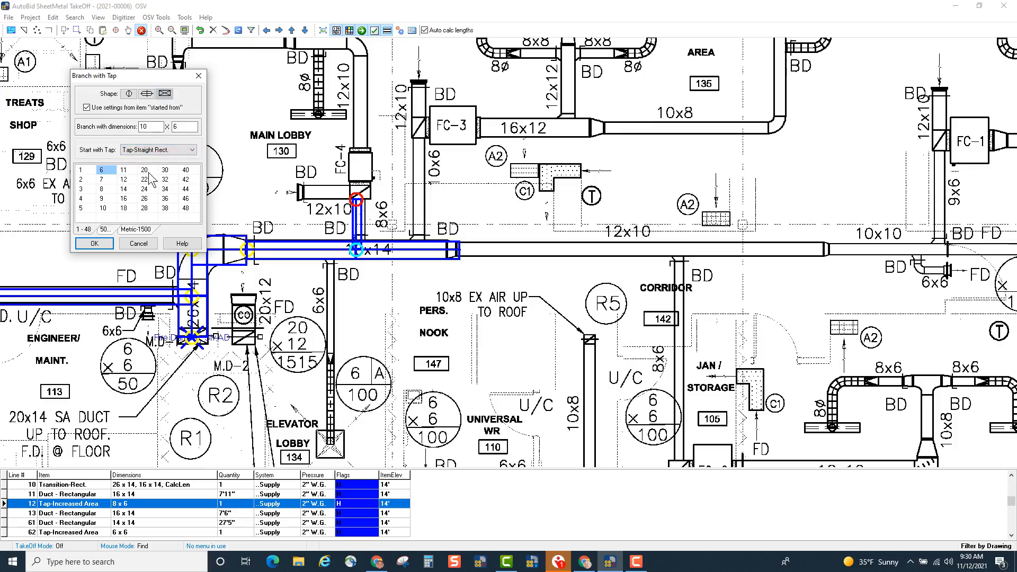
pyautogui.click(95, 243)
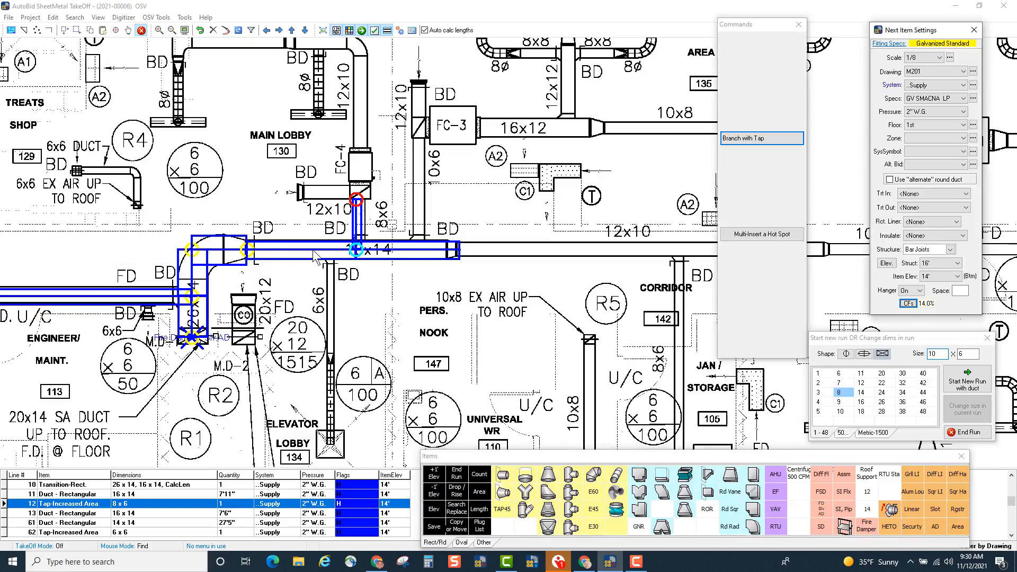
# Place the tapped branch on the 16 x 14 main, trace about 7'11" north to FC-3, end the run and check its tap.
pyautogui.click(417, 250)
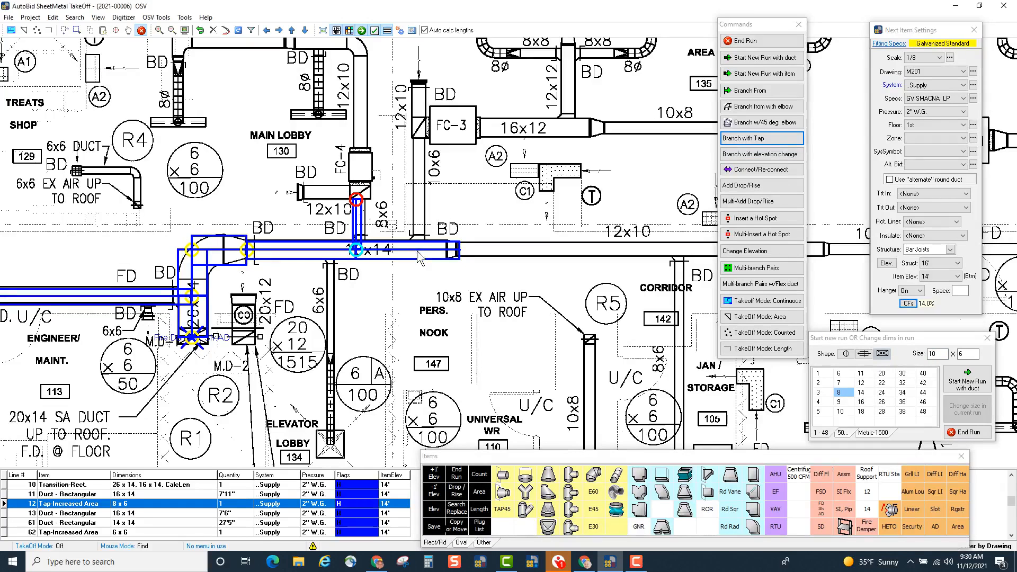
pyautogui.click(416, 142)
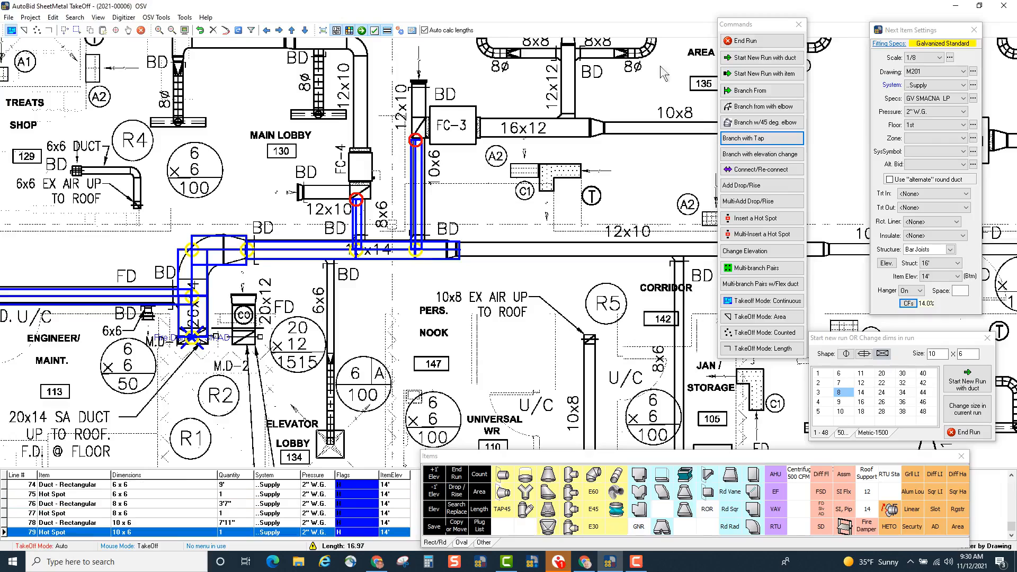
pyautogui.click(761, 41)
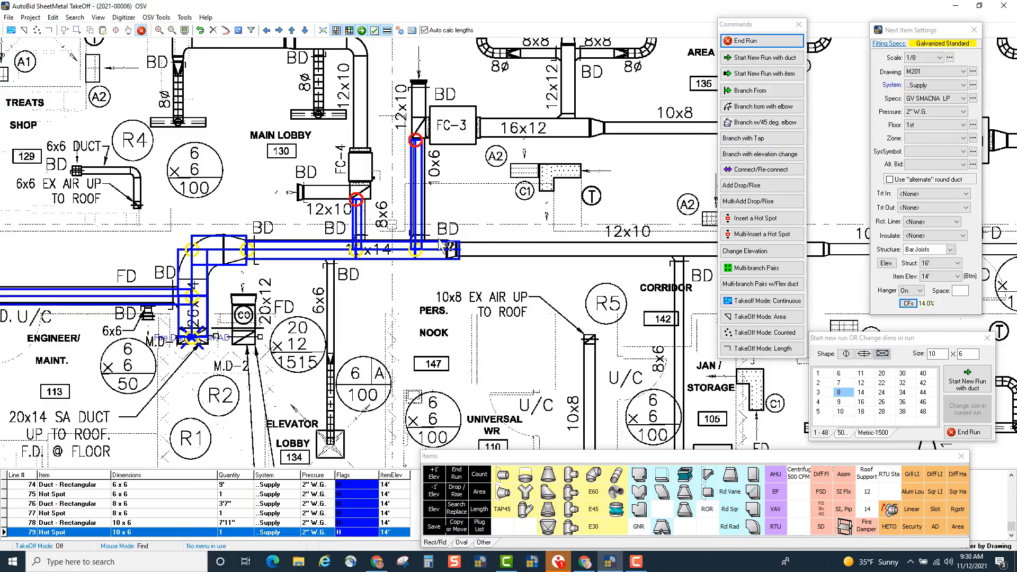
pyautogui.click(416, 255)
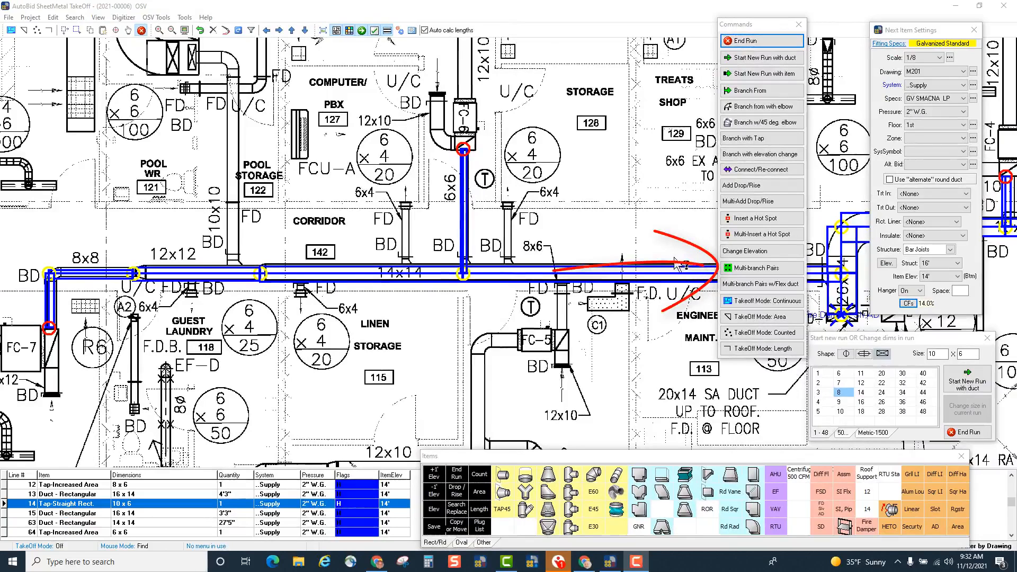
# Set up rectangular 6 x 4 Multi-branch Pairs that end with the Fire Damper assembly.
pyautogui.click(759, 269)
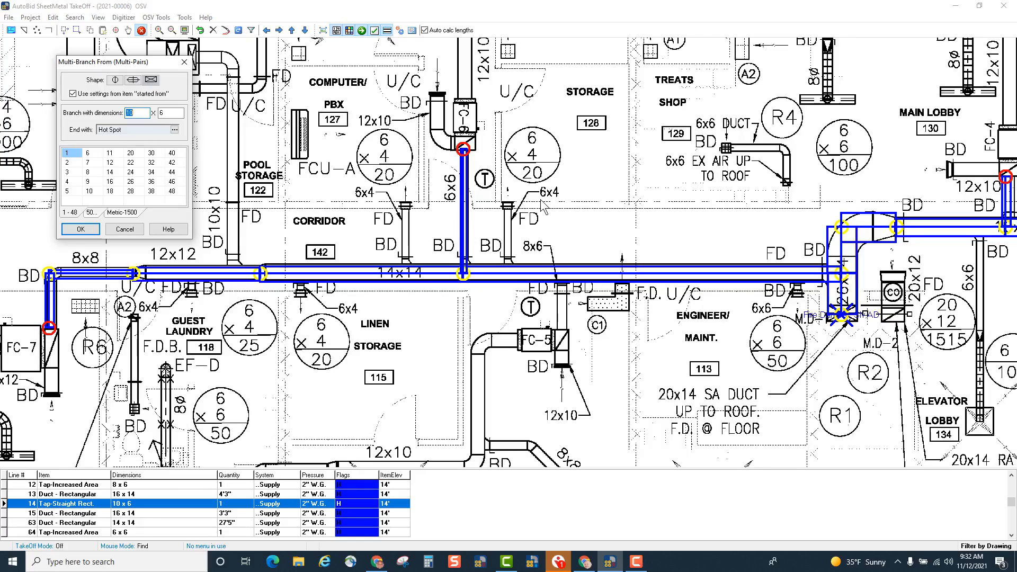
pyautogui.click(91, 155)
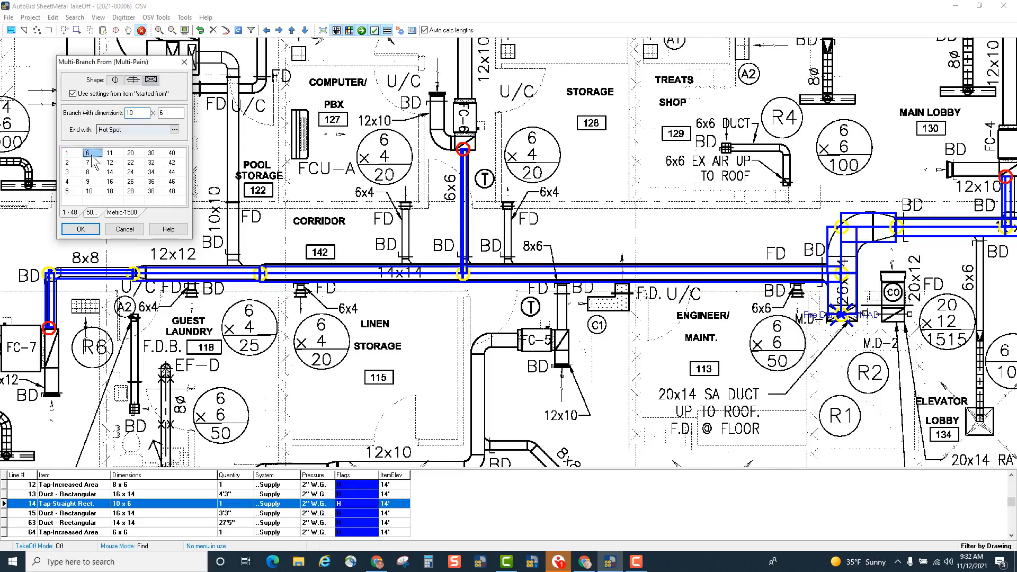
pyautogui.click(73, 183)
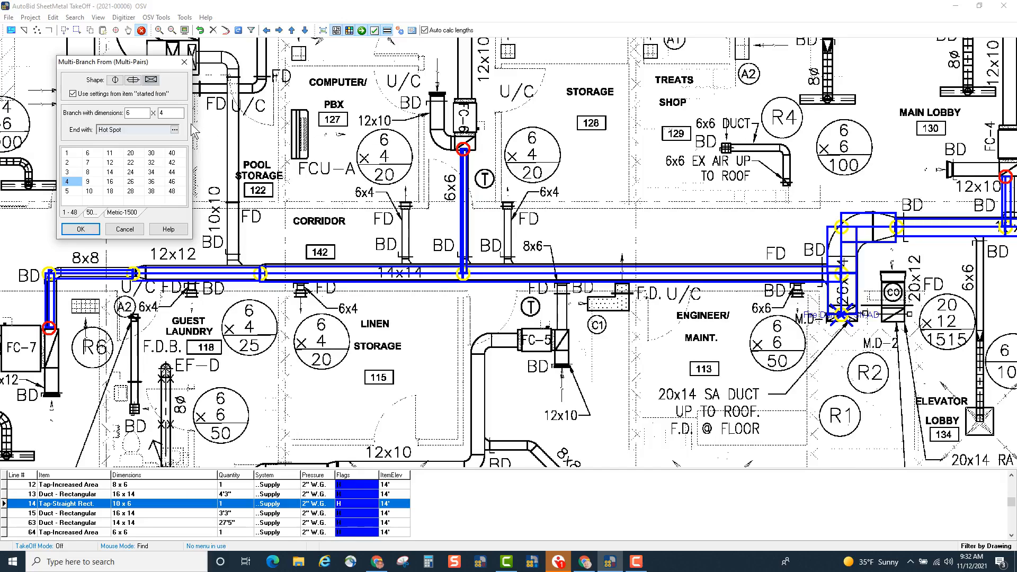
pyautogui.click(174, 130)
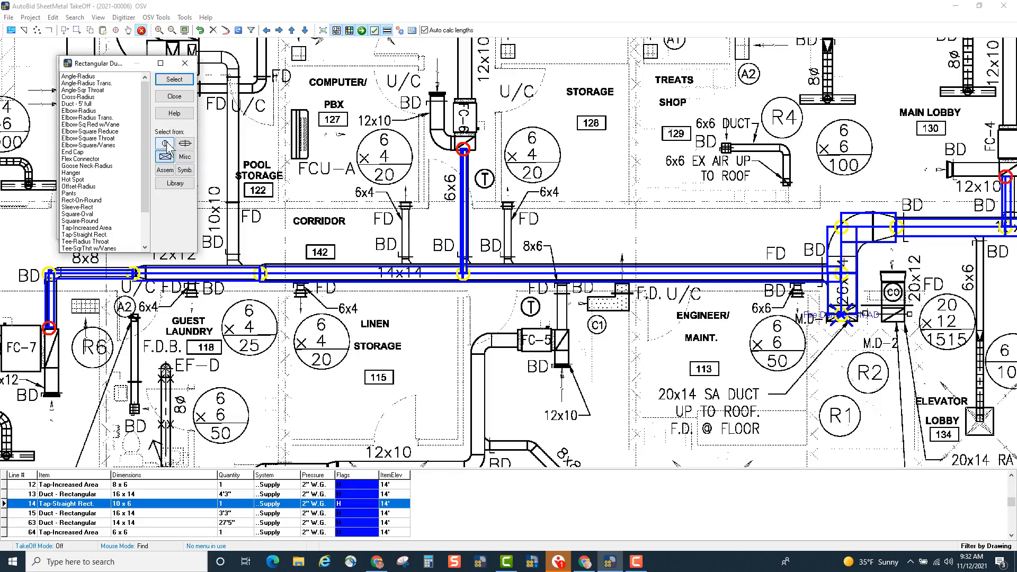
pyautogui.click(166, 171)
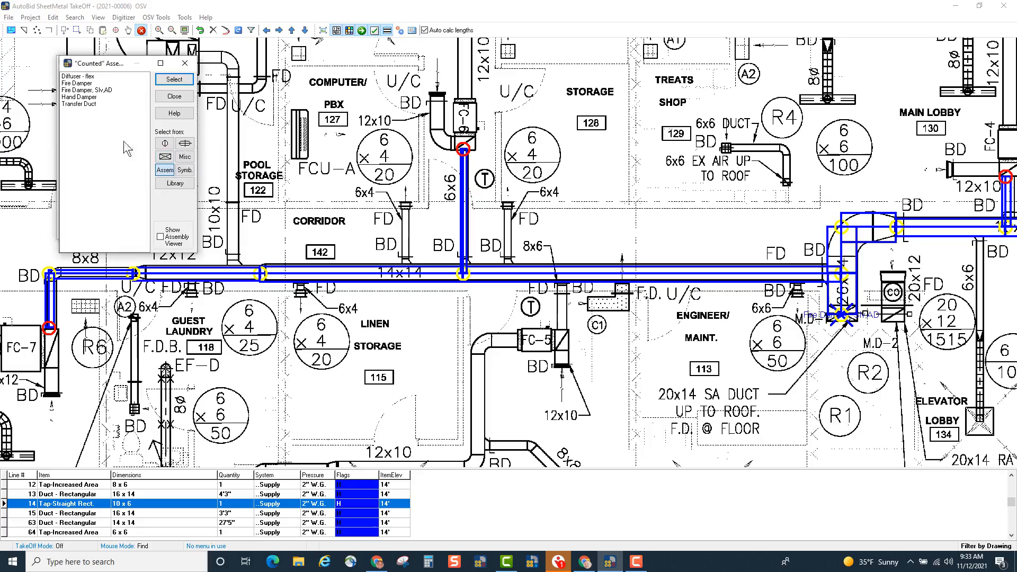
pyautogui.click(82, 84)
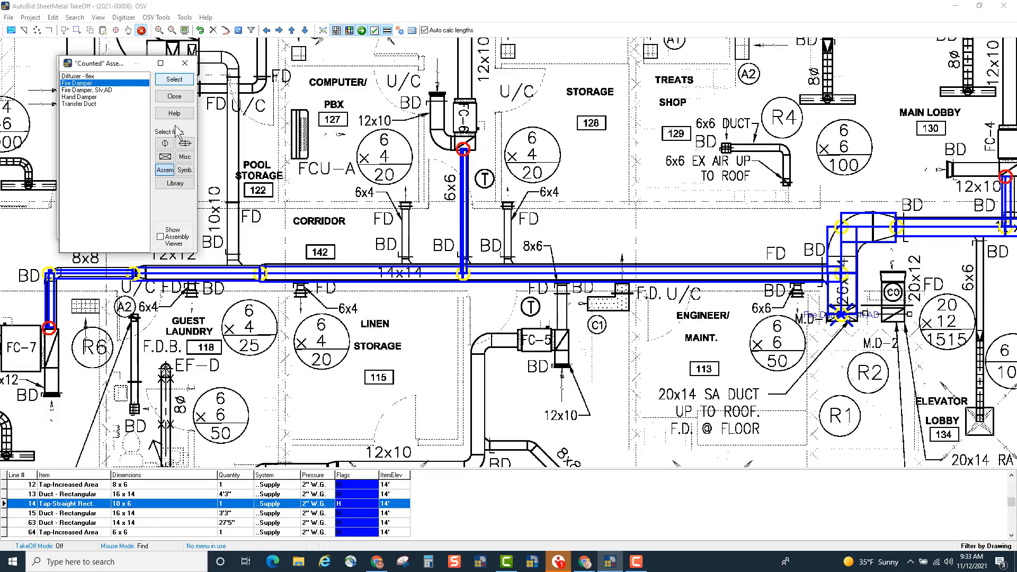
pyautogui.click(175, 97)
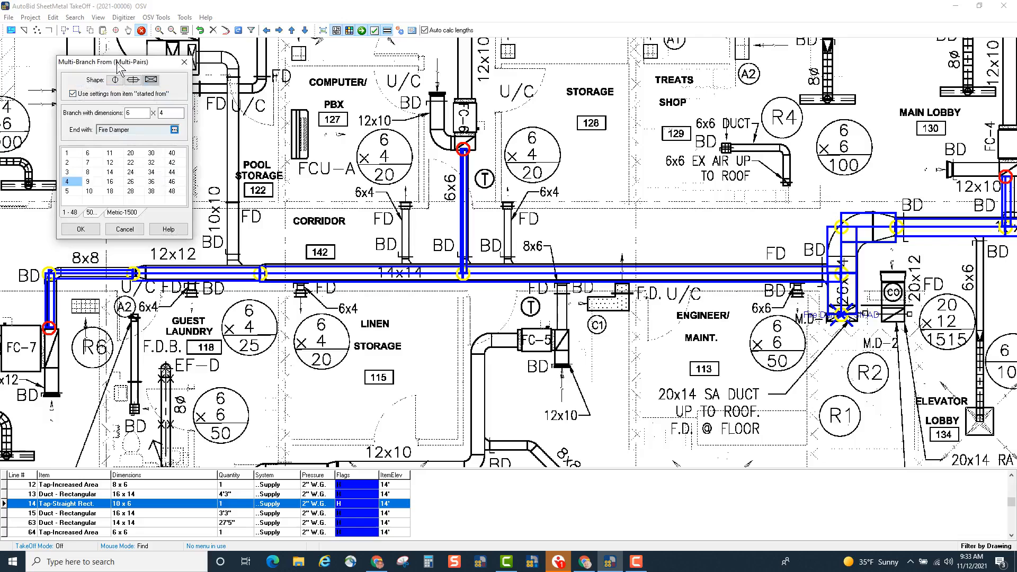
pyautogui.click(151, 79)
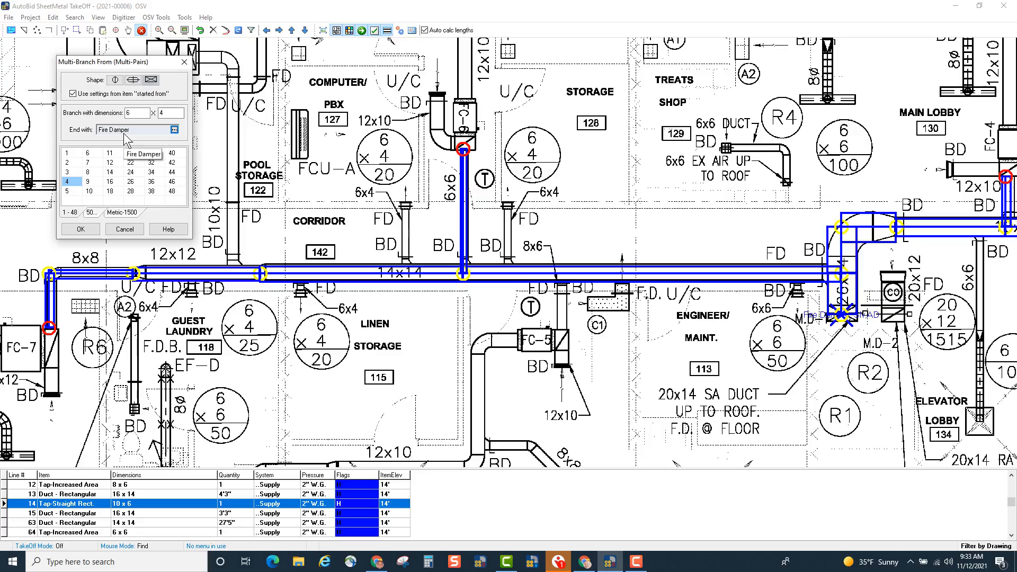
pyautogui.click(80, 230)
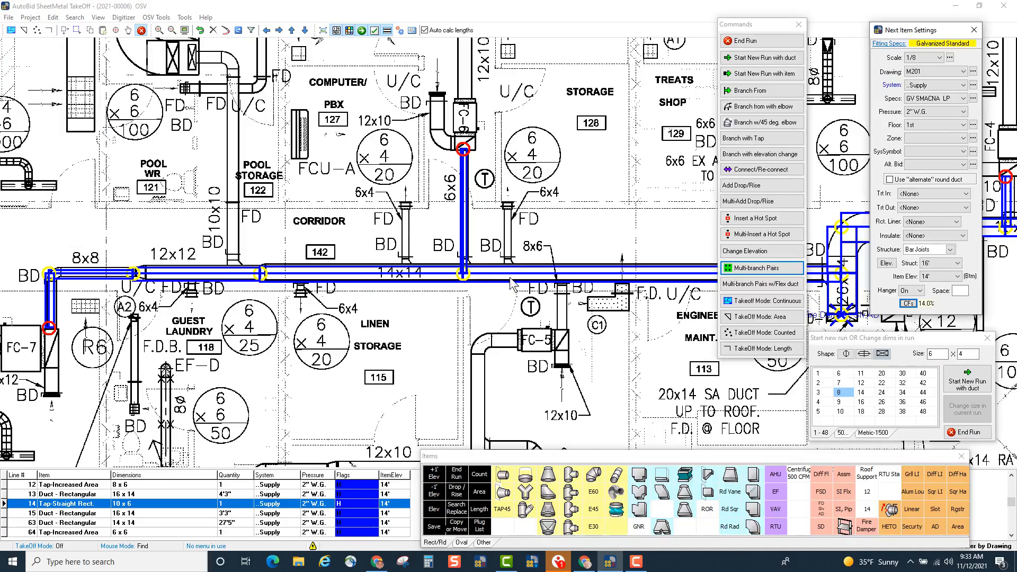
# Place two 6 x 4 fire-dampered branches about 5'4" and 5'3" long north from the 14 x 14 main, either side of the 6 x 6 branch.
pyautogui.click(507, 275)
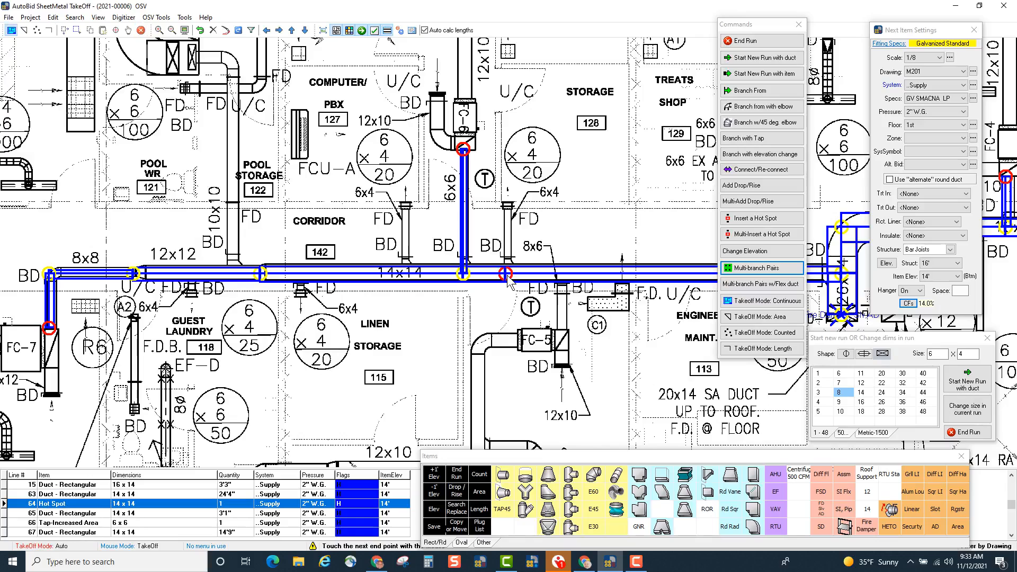
pyautogui.click(511, 209)
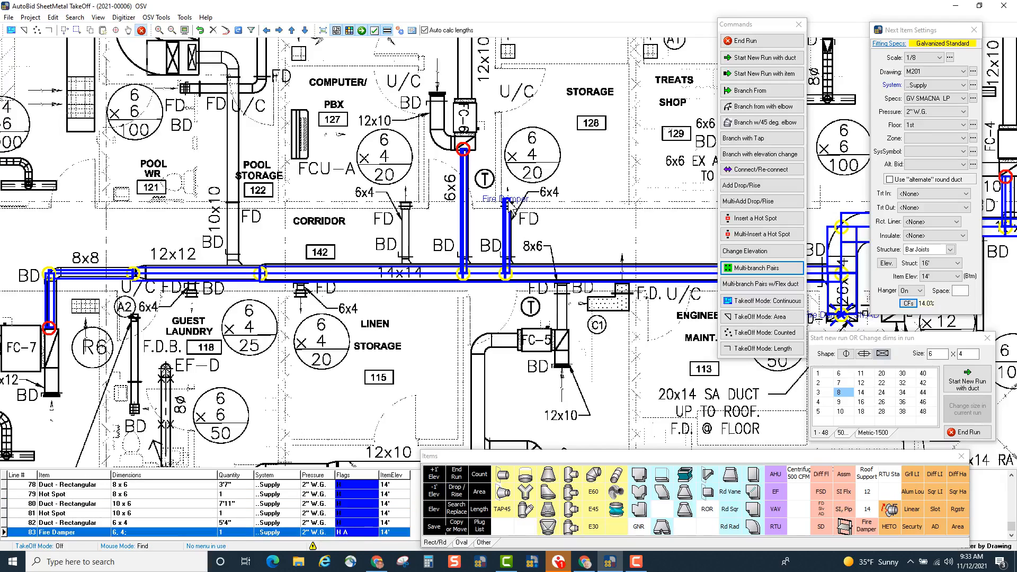
pyautogui.click(408, 280)
pyautogui.click(407, 208)
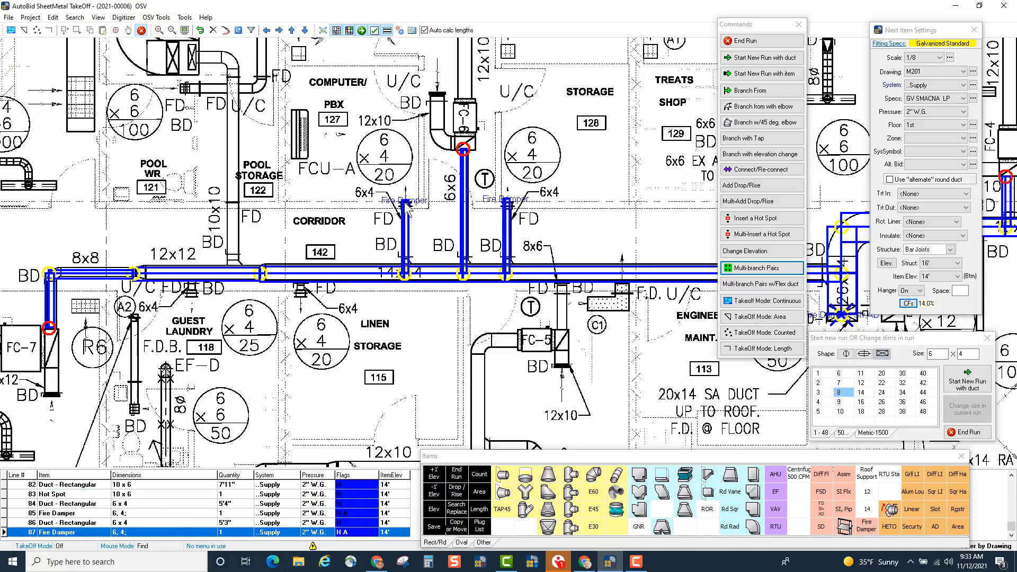
# Place two 6 x 4 fire-dampered branches about 1'7" and 1'10" long south from the main, beside Linen Storage and Guest Laundry.
pyautogui.click(303, 275)
pyautogui.click(302, 305)
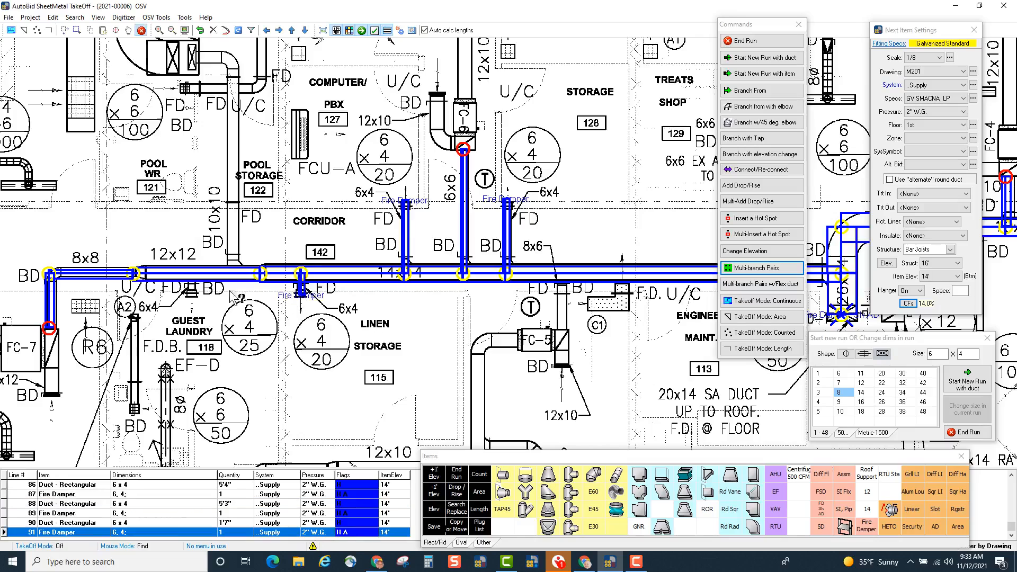
pyautogui.click(190, 274)
pyautogui.click(194, 306)
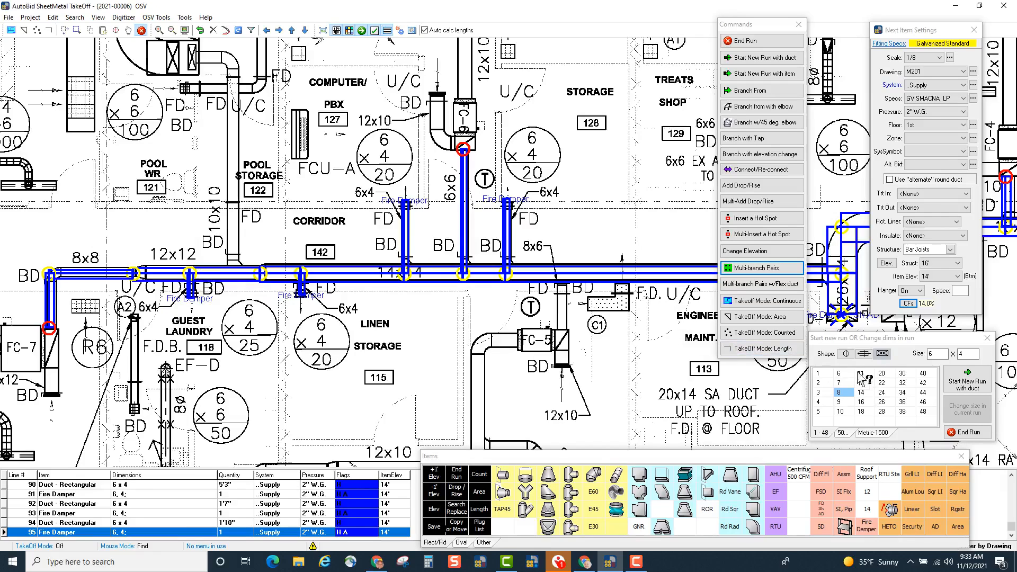
# Set the branch size to 10 x 10 and place a fire-dampered branch about 5'3" north from the 12 x 12 main.
pyautogui.click(846, 413)
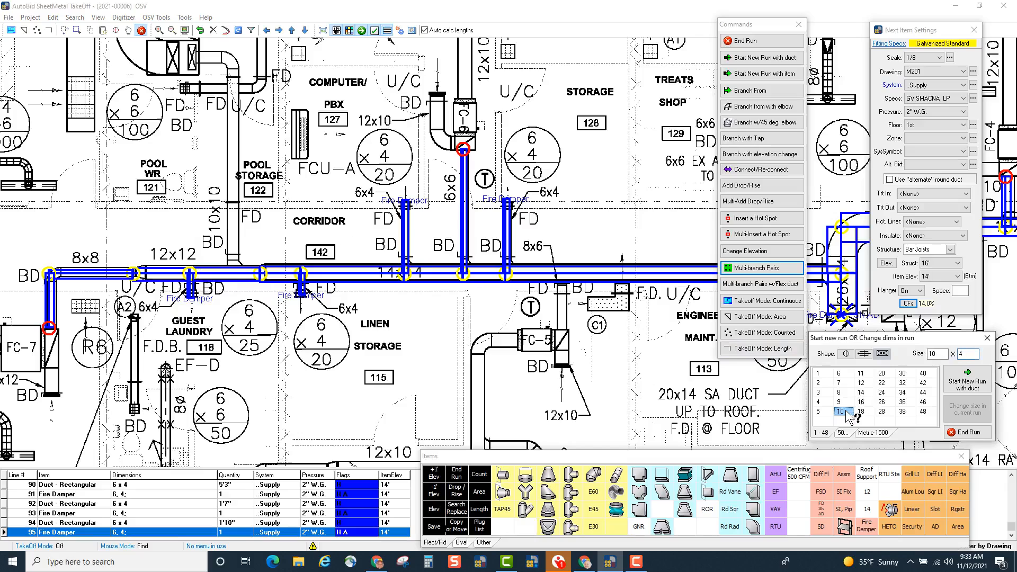
pyautogui.click(846, 413)
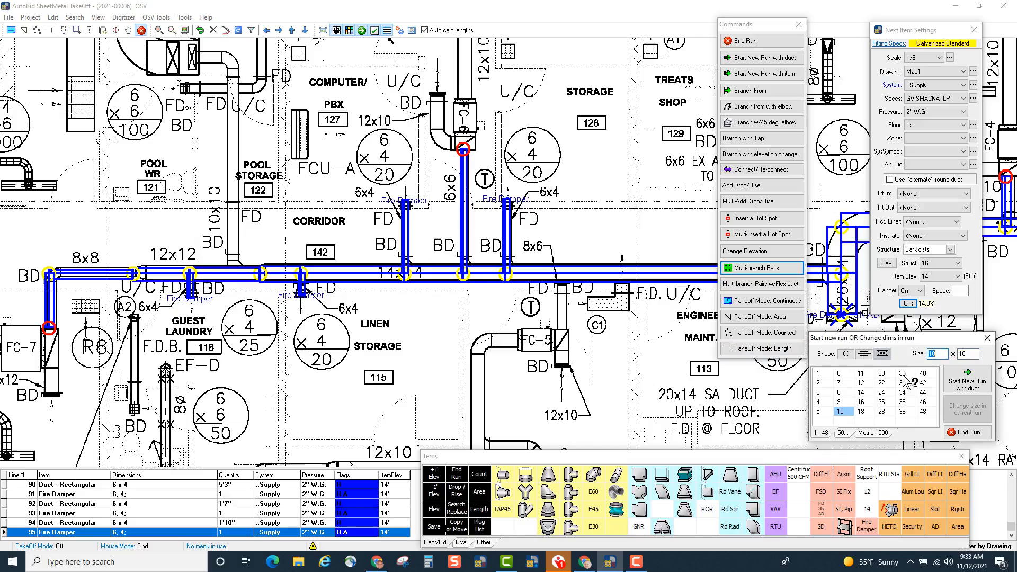
pyautogui.click(231, 274)
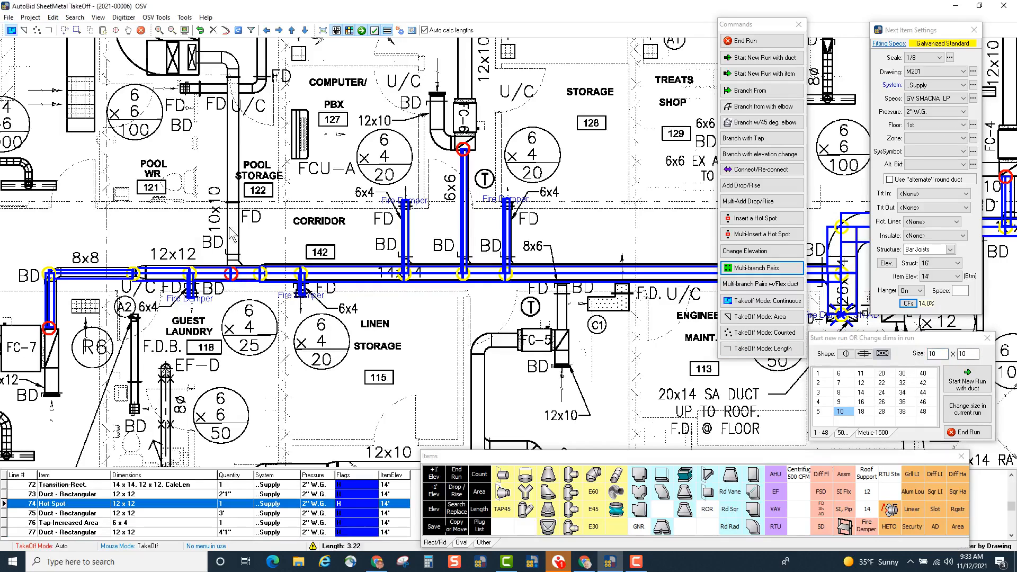
pyautogui.click(232, 202)
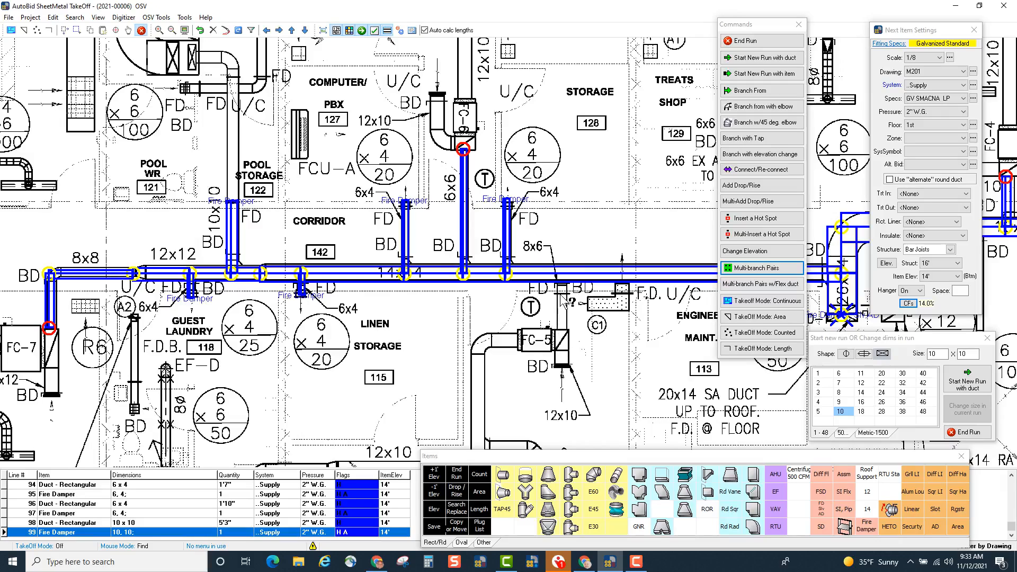
# Set the branch size to 8 x 6, place a fire-dampered branch about 1'4" south toward FC-5, and leave Multi-branch Pairs.
pyautogui.click(839, 392)
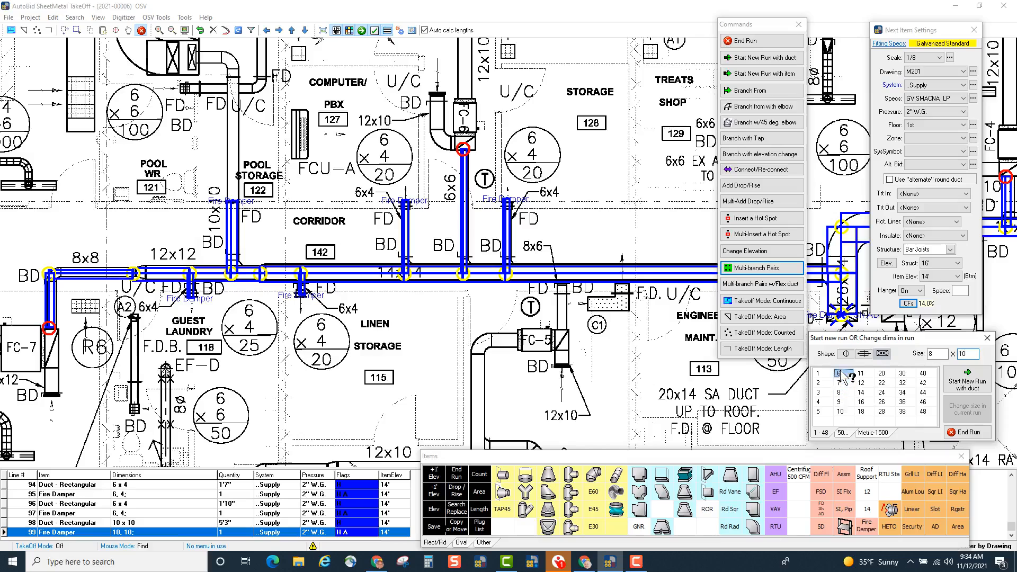
pyautogui.click(840, 373)
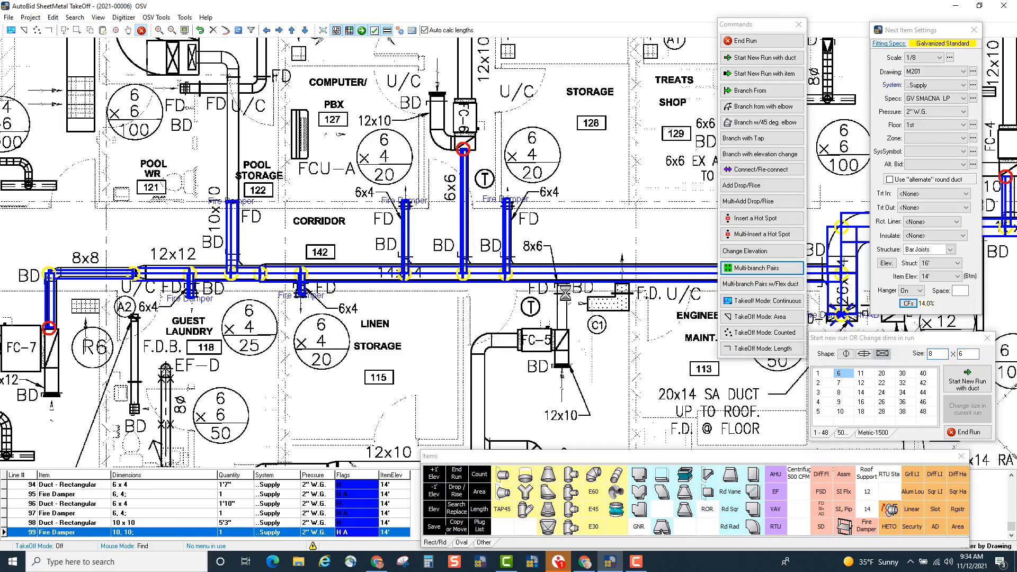
pyautogui.click(561, 275)
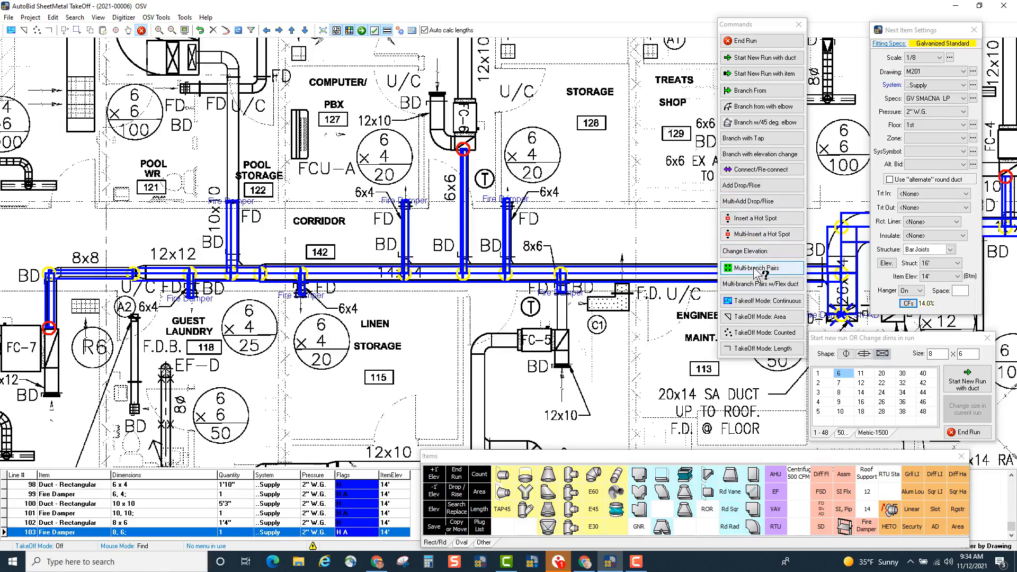
pyautogui.click(777, 272)
# Examine the remaining ductwork east of the 16 x 14 main, around FC-3, FC-1 and FC-2.
pyautogui.moveTo(592, 247); pyautogui.dragTo(347, 224)
pyautogui.moveTo(558, 206); pyautogui.dragTo(122, 210)
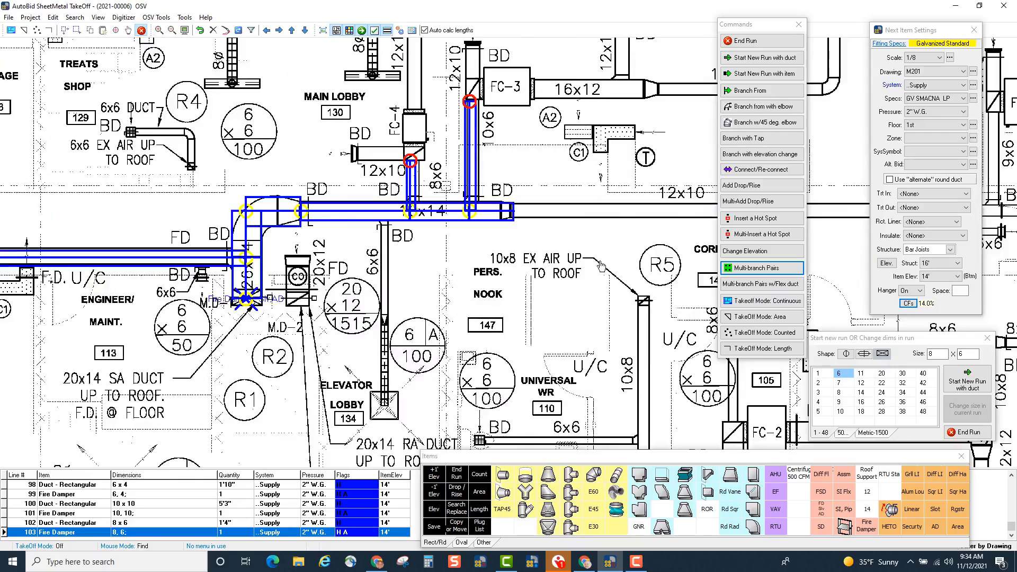
pyautogui.moveTo(601, 267); pyautogui.dragTo(319, 263)
pyautogui.moveTo(522, 245); pyautogui.dragTo(323, 338)
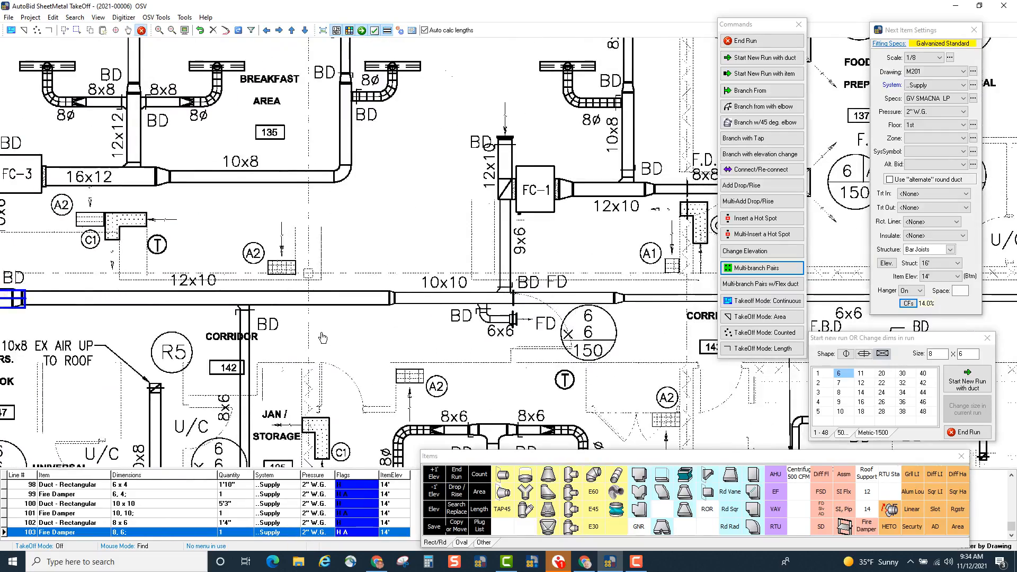
pyautogui.moveTo(116, 332); pyautogui.dragTo(322, 208)
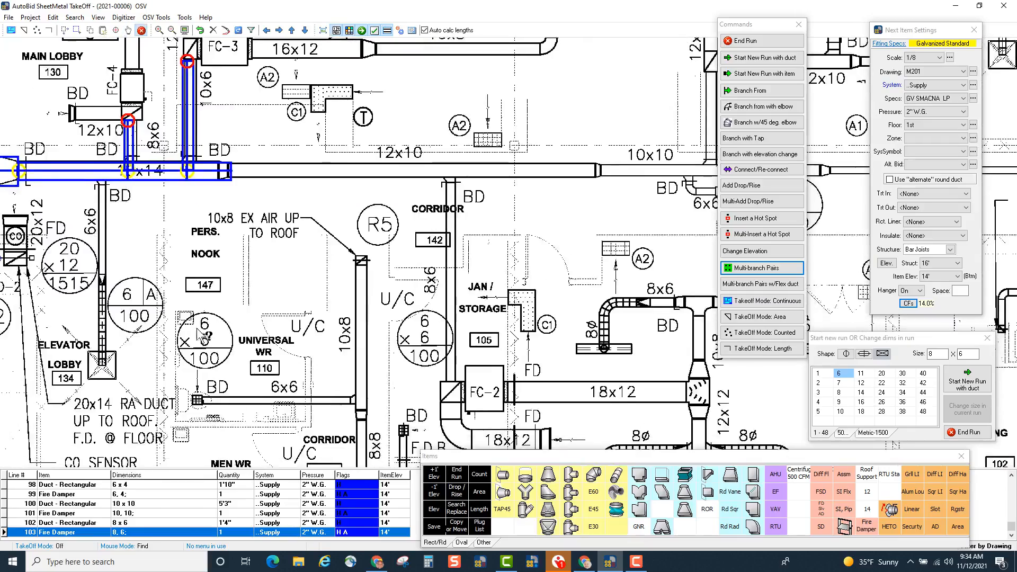
pyautogui.moveTo(88, 349); pyautogui.dragTo(256, 300)
pyautogui.moveTo(69, 294); pyautogui.dragTo(276, 346)
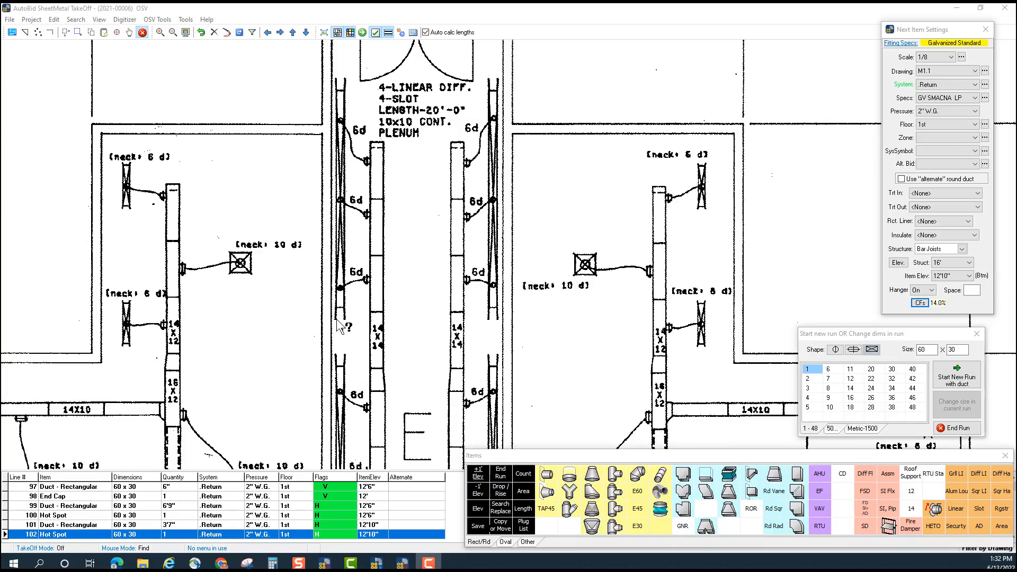
# Configure the next items on drawing M1.1 for the ..Supply system at an item elevation of 20'.
pyautogui.click(954, 86)
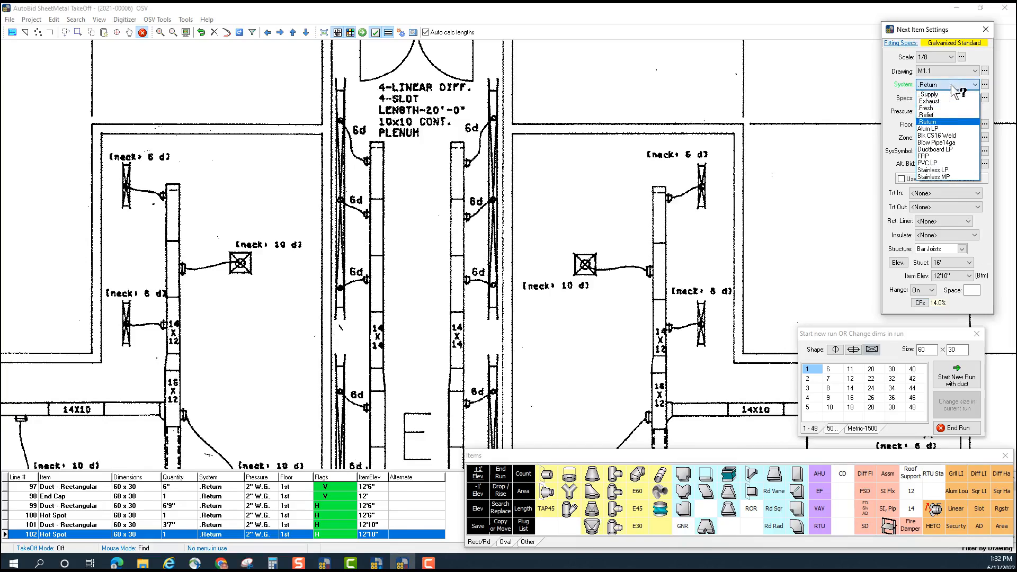
pyautogui.click(944, 94)
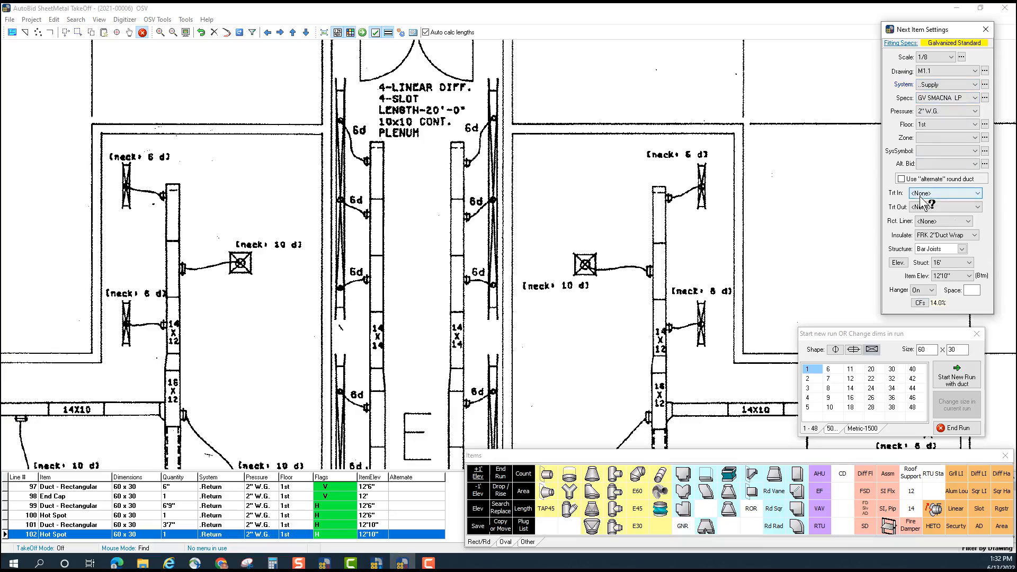
pyautogui.click(937, 277)
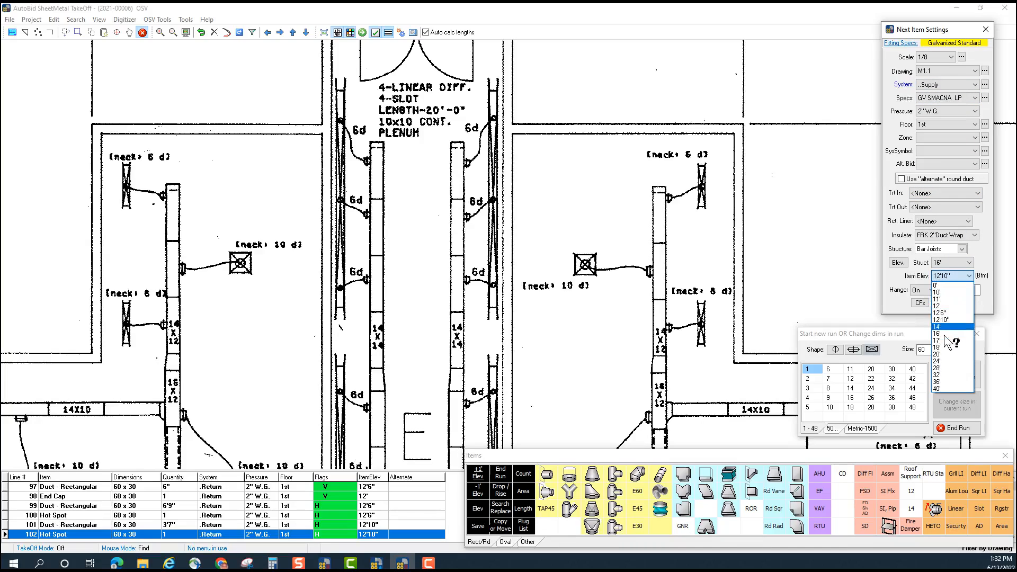
pyautogui.click(948, 354)
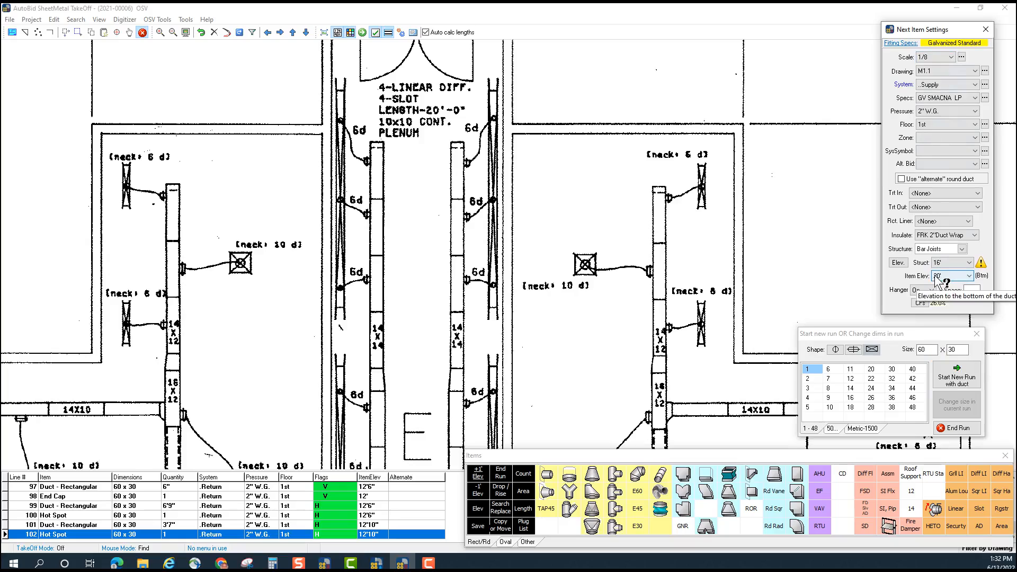
# In Length takeoff mode, trace the west linear diffuser about 20' from north to south and end the run.
pyautogui.rightClick(616, 80)
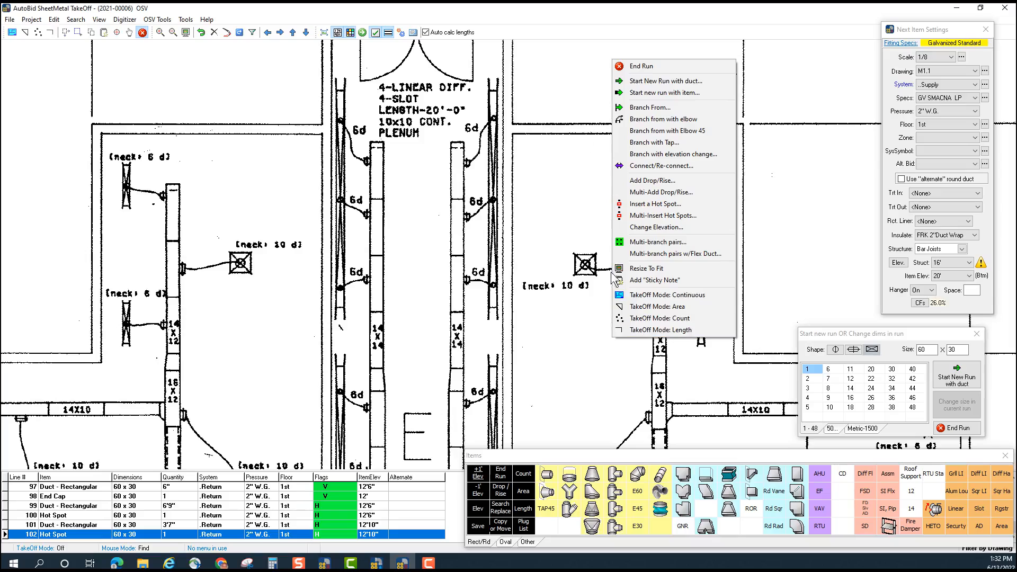
pyautogui.click(658, 330)
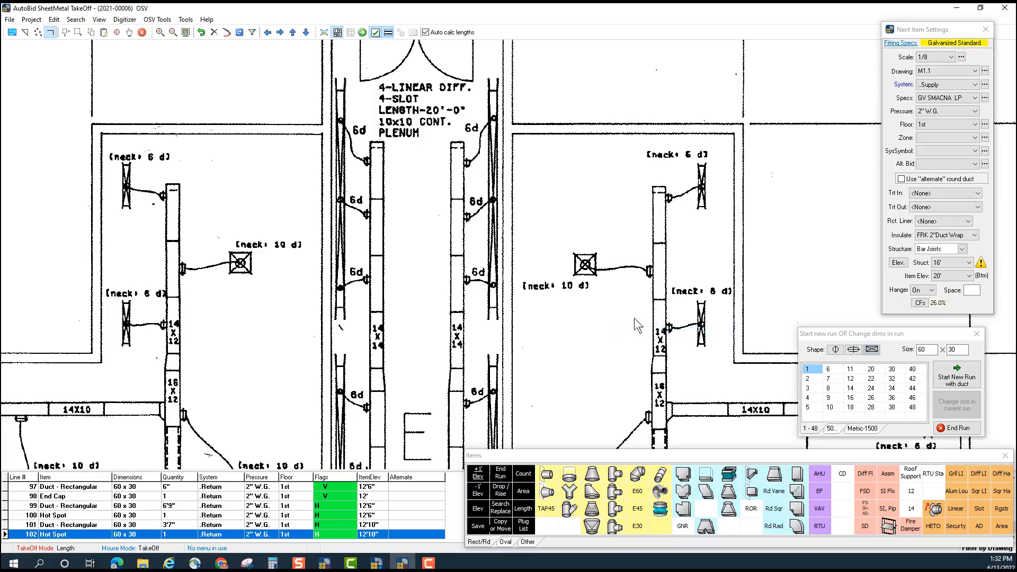
pyautogui.click(342, 94)
pyautogui.click(340, 316)
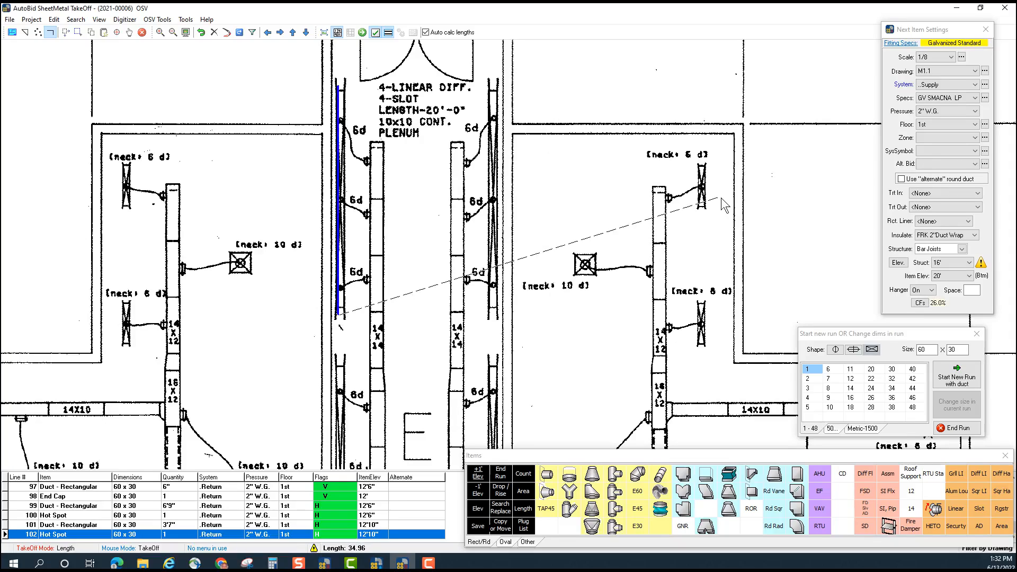
pyautogui.click(949, 428)
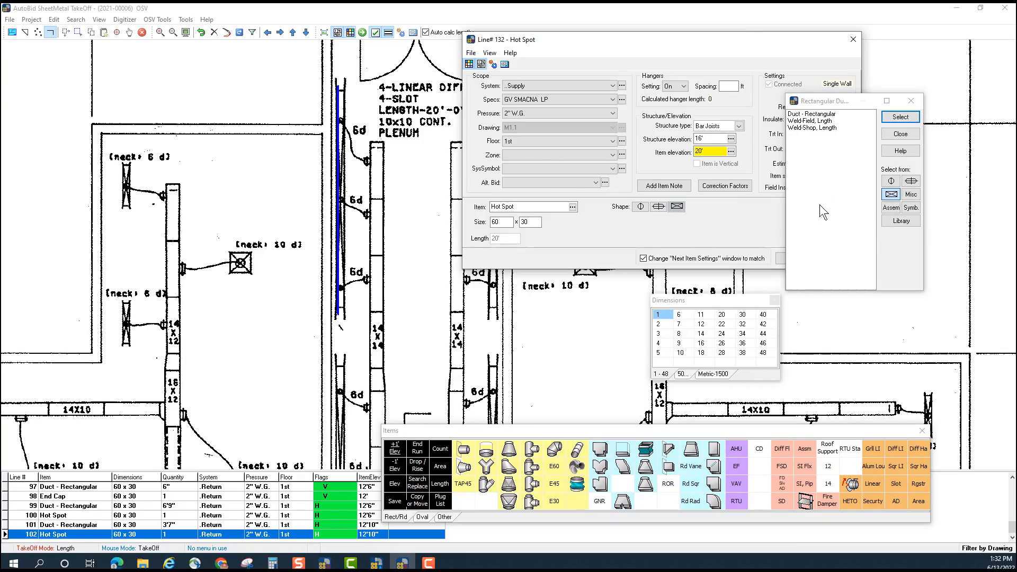
# Assign the library's 4 Slot Linear diffuser from Air Distribution Items to the measured length and accept the item.
pyautogui.click(901, 222)
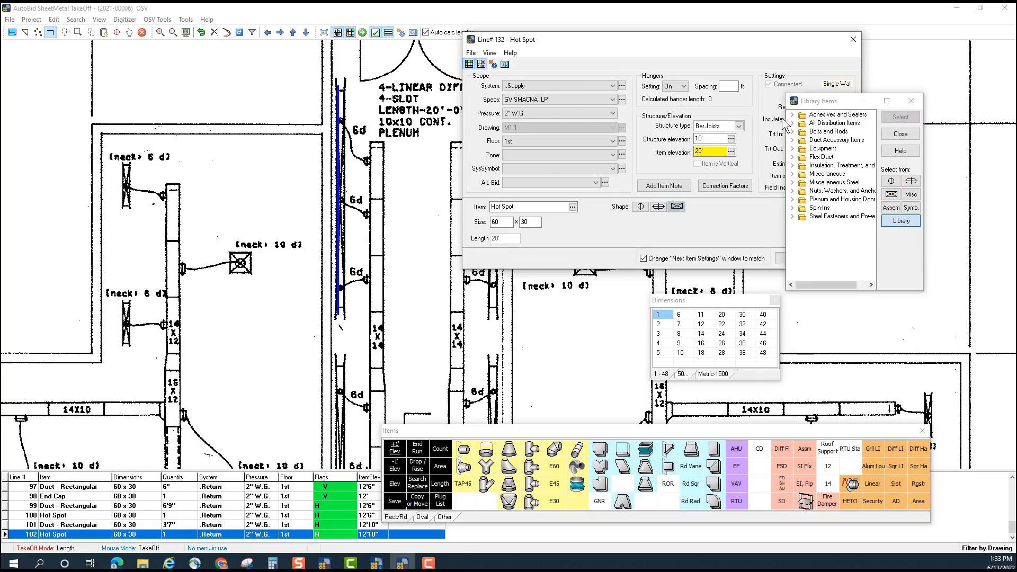
pyautogui.click(793, 123)
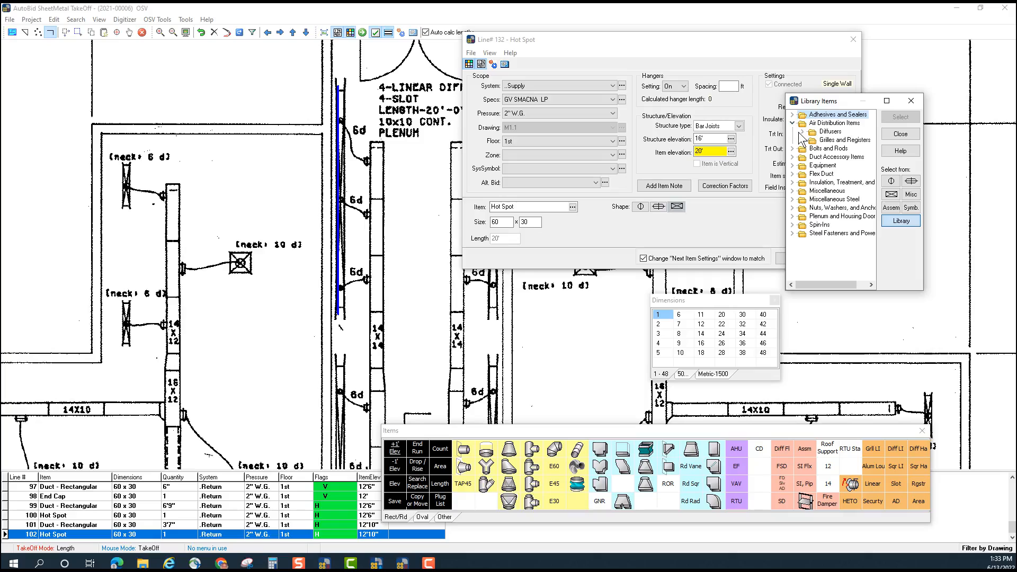
pyautogui.click(803, 132)
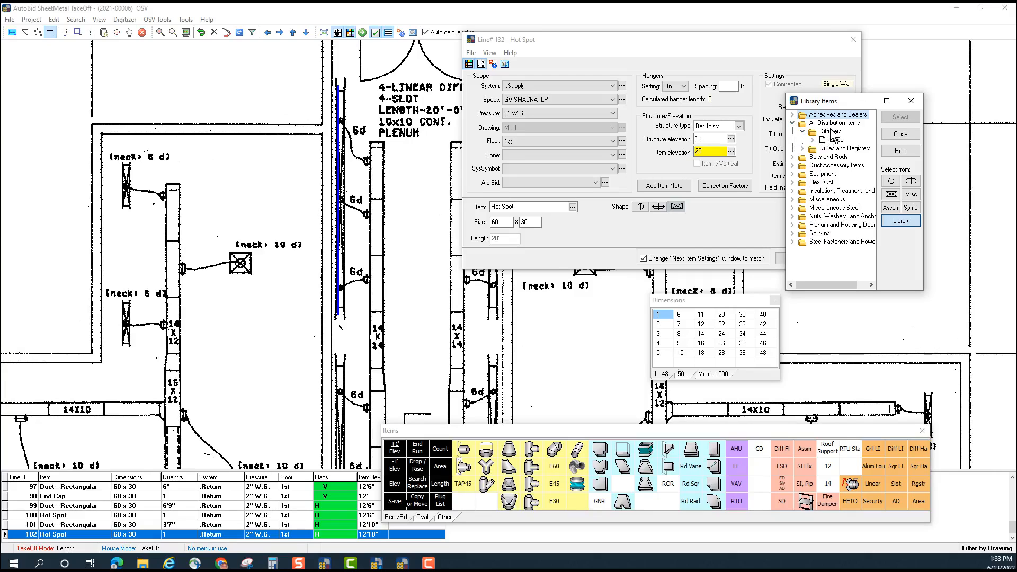
pyautogui.click(814, 140)
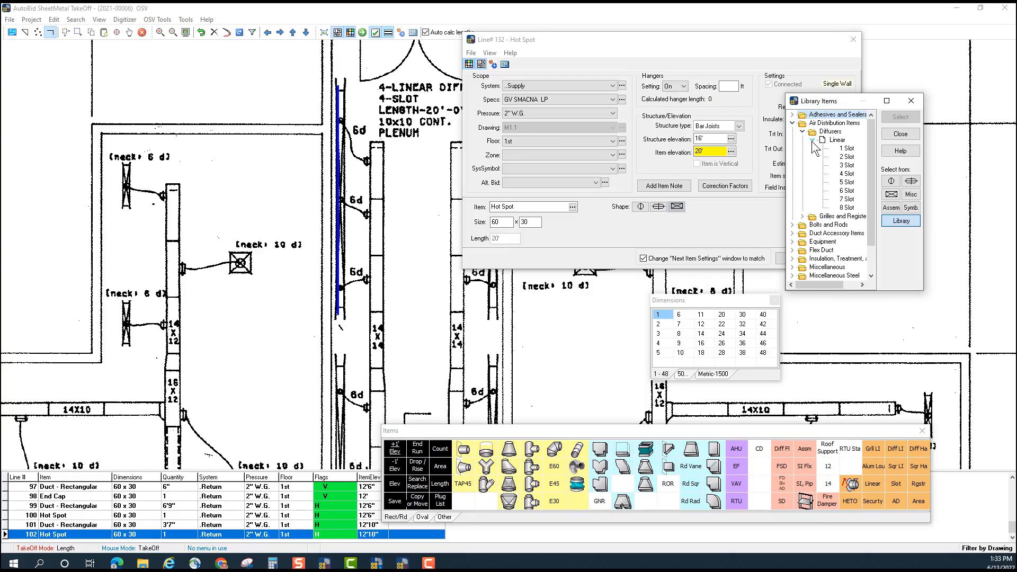
pyautogui.click(847, 174)
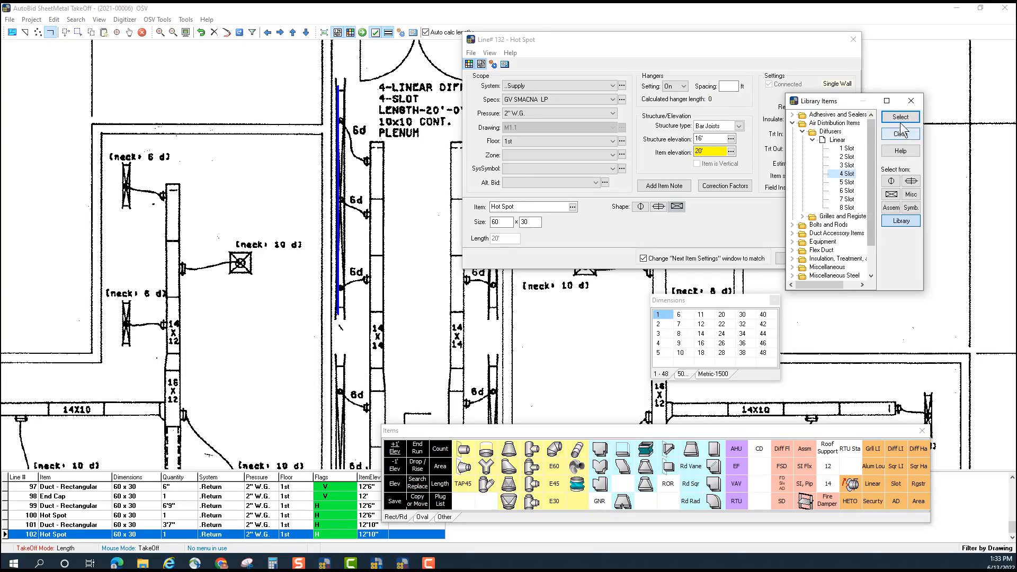
pyautogui.click(902, 118)
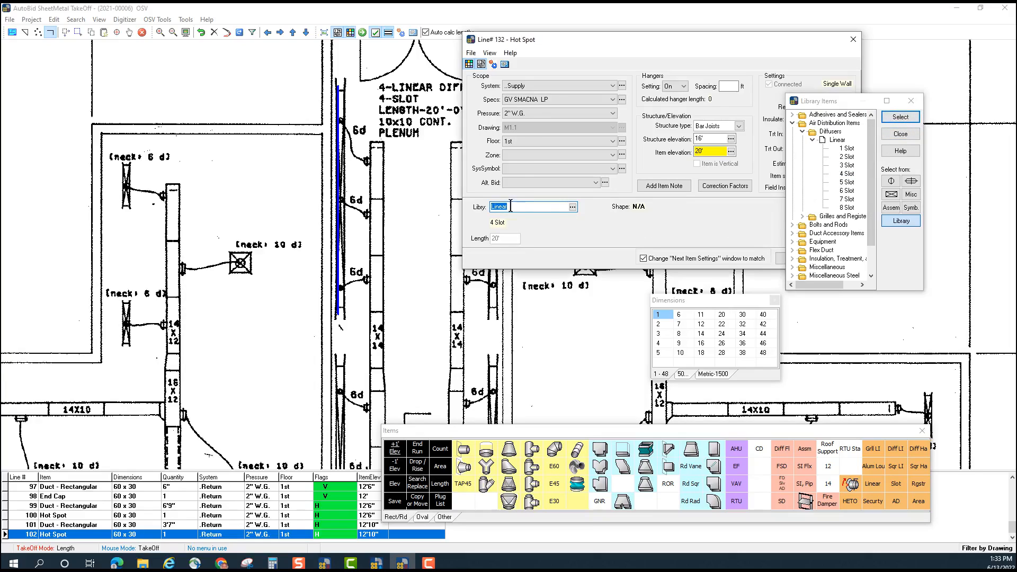
pyautogui.moveTo(819, 102); pyautogui.dragTo(878, 109)
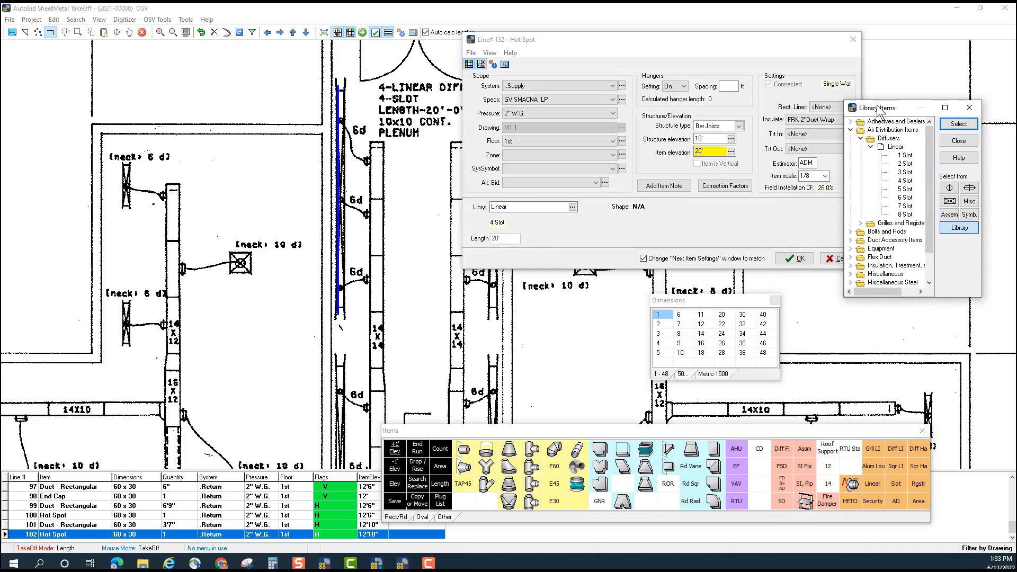
pyautogui.click(793, 259)
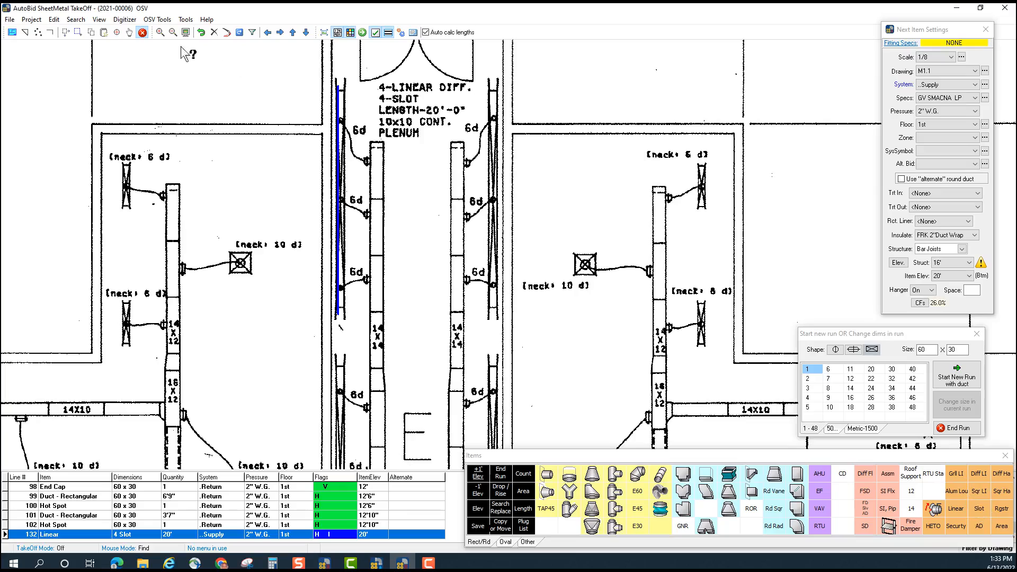
# In Length takeoff mode, trace the east linear diffuser opposite the measured one, about 20' from north to south.
pyautogui.click(51, 34)
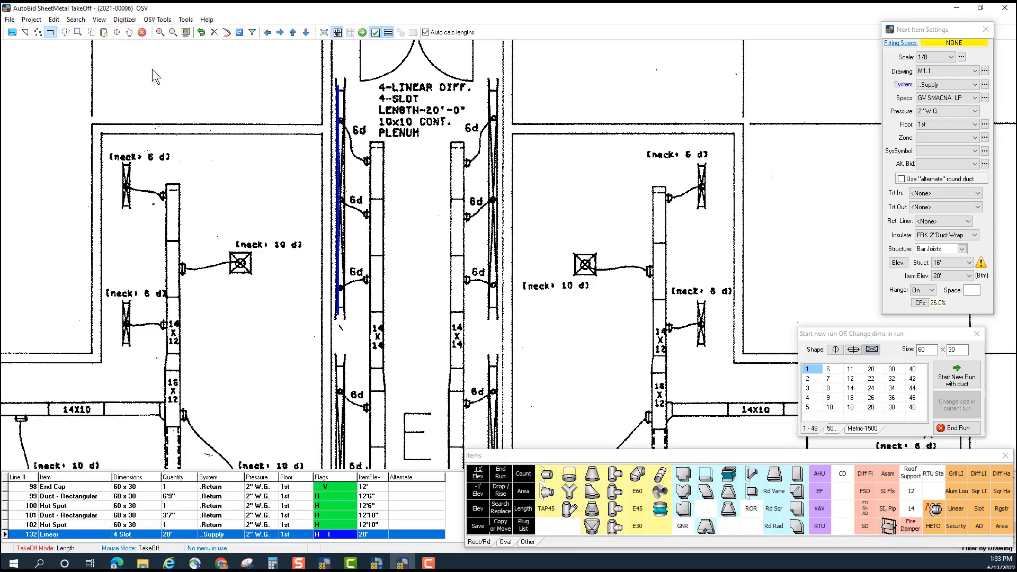
pyautogui.click(495, 95)
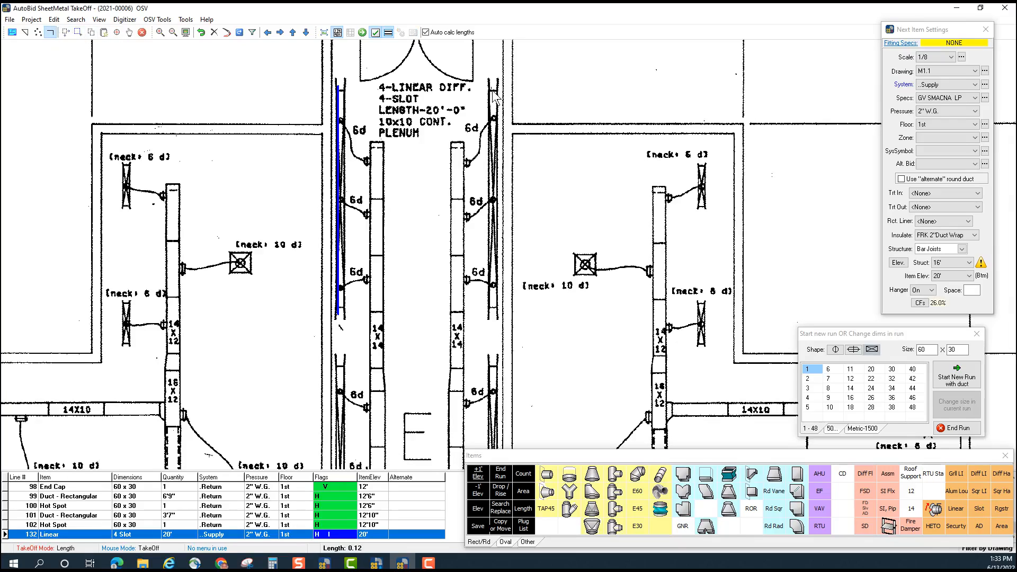
pyautogui.click(498, 320)
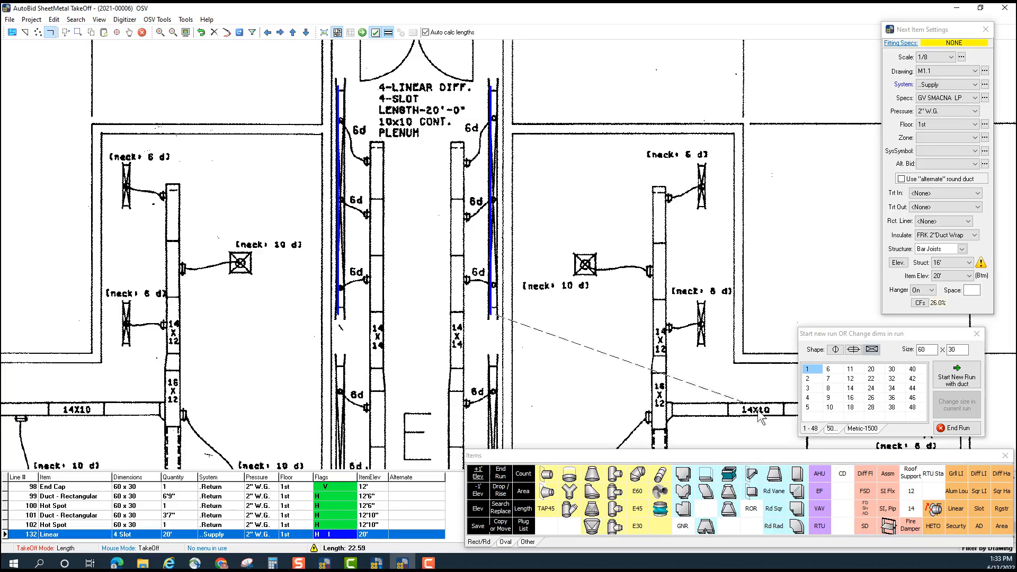
# Assign the library's 4 Slot Linear diffuser from Air Distribution Items to the east diffuser's length and accept the item.
pyautogui.click(979, 510)
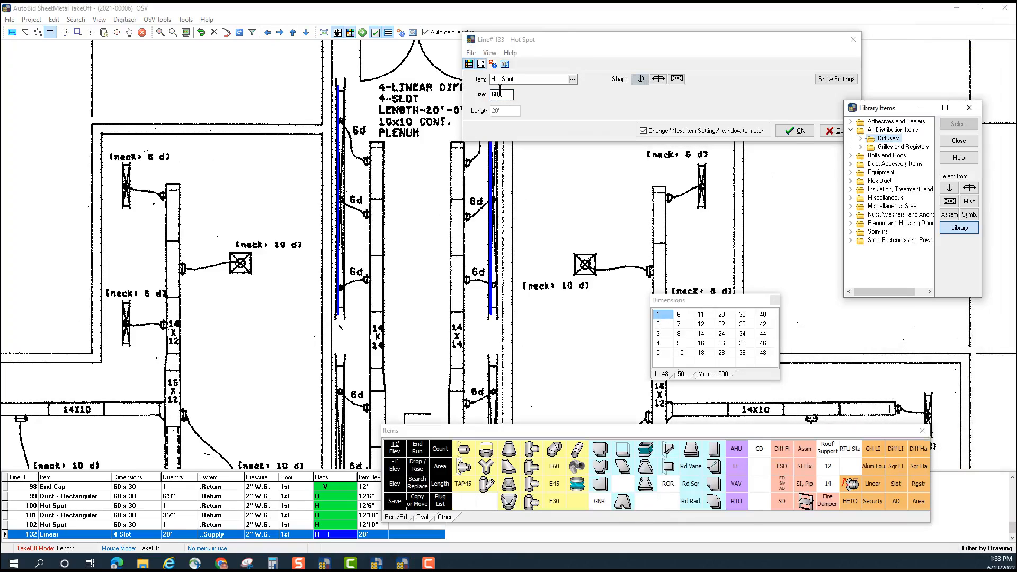
pyautogui.click(861, 138)
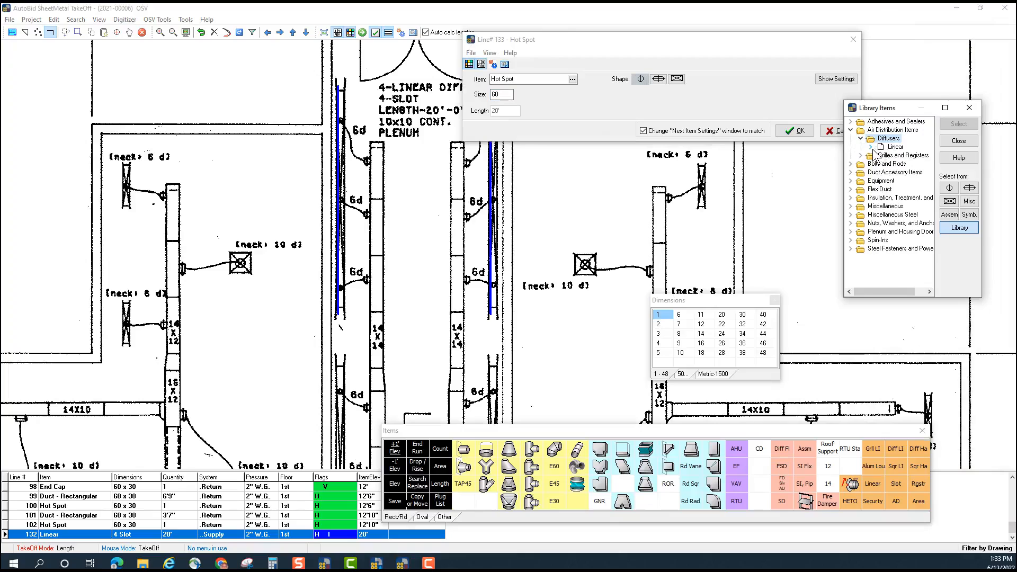
pyautogui.click(871, 147)
pyautogui.click(907, 181)
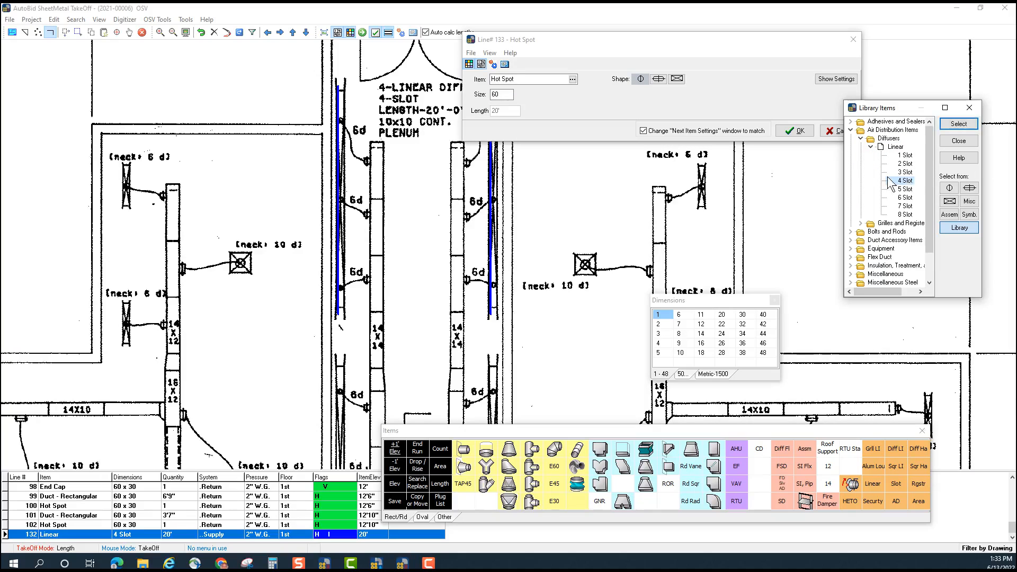
pyautogui.click(959, 125)
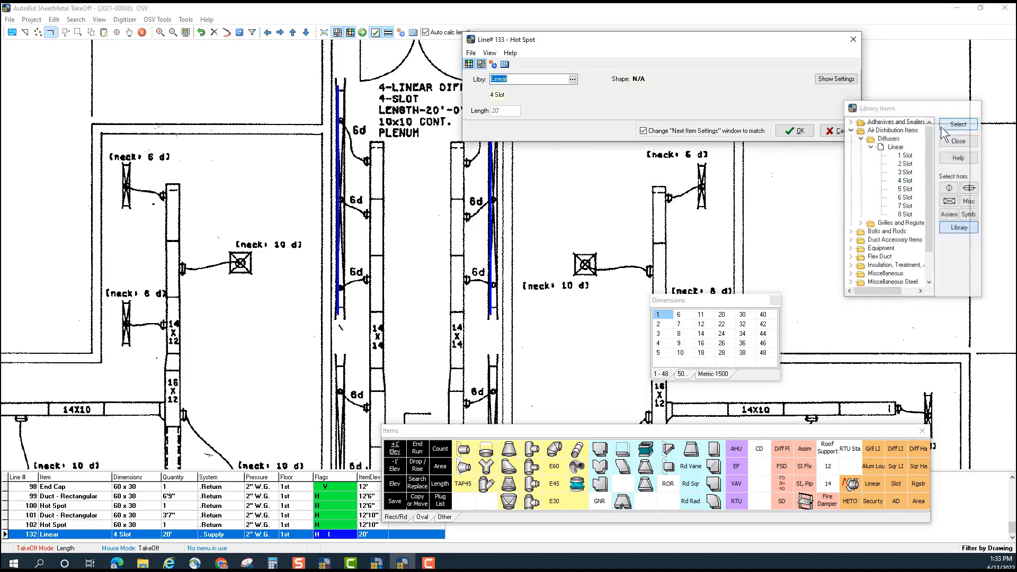
pyautogui.click(797, 131)
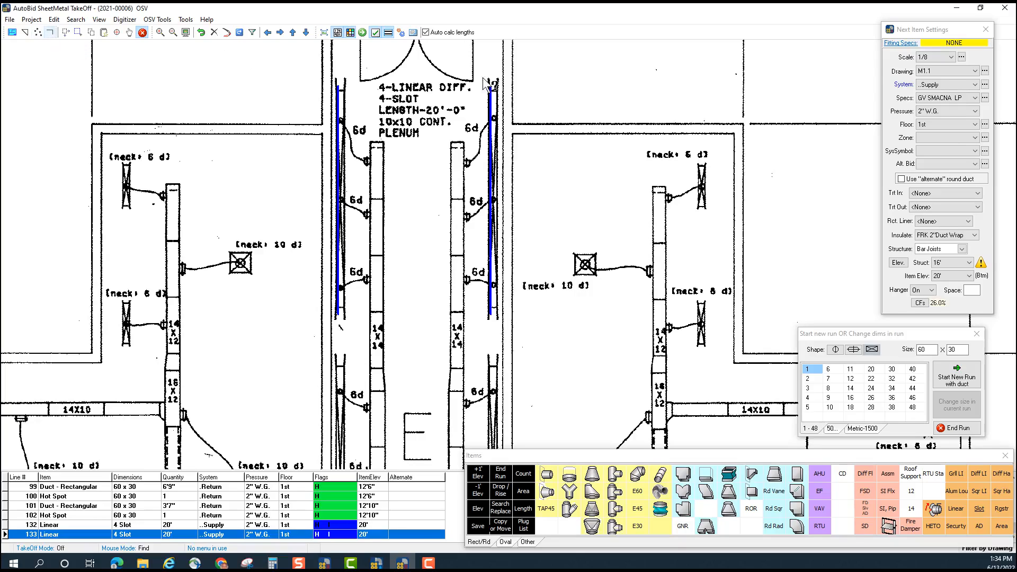
# In Counted takeoff mode, mark the four slot diffusers along the west wall beside the branch ducts and end the run.
pyautogui.rightClick(539, 59)
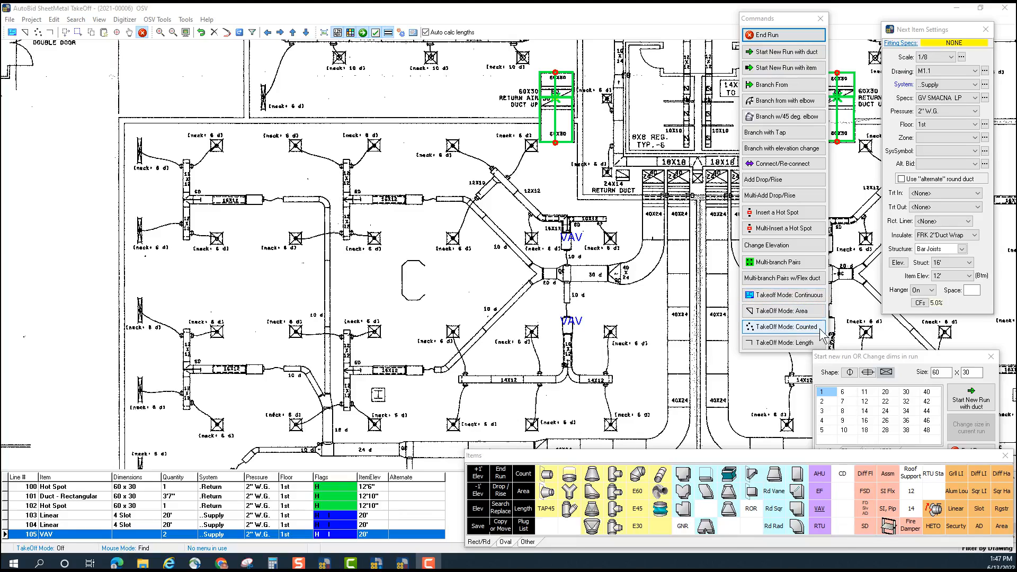
pyautogui.click(788, 331)
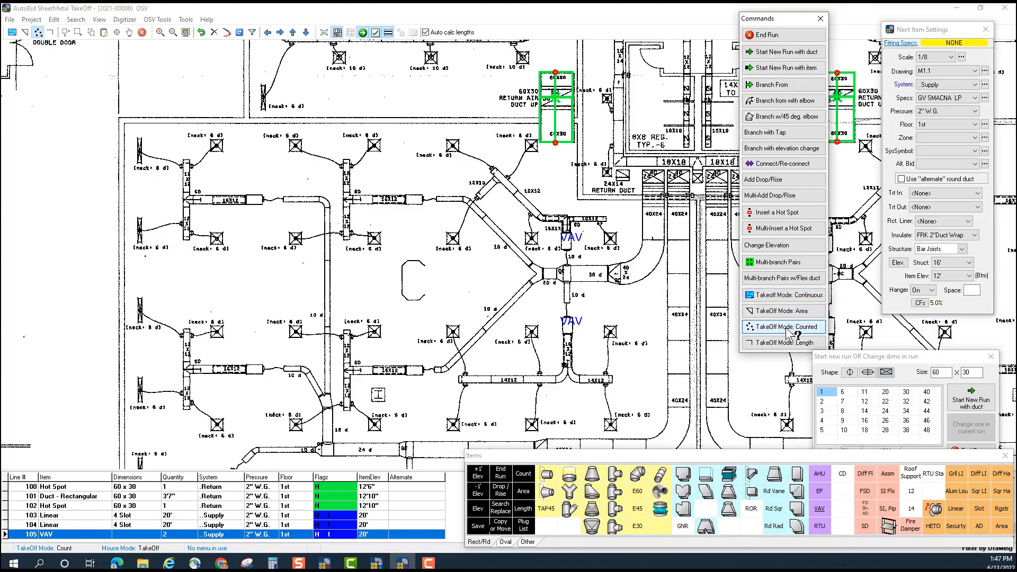
pyautogui.click(139, 144)
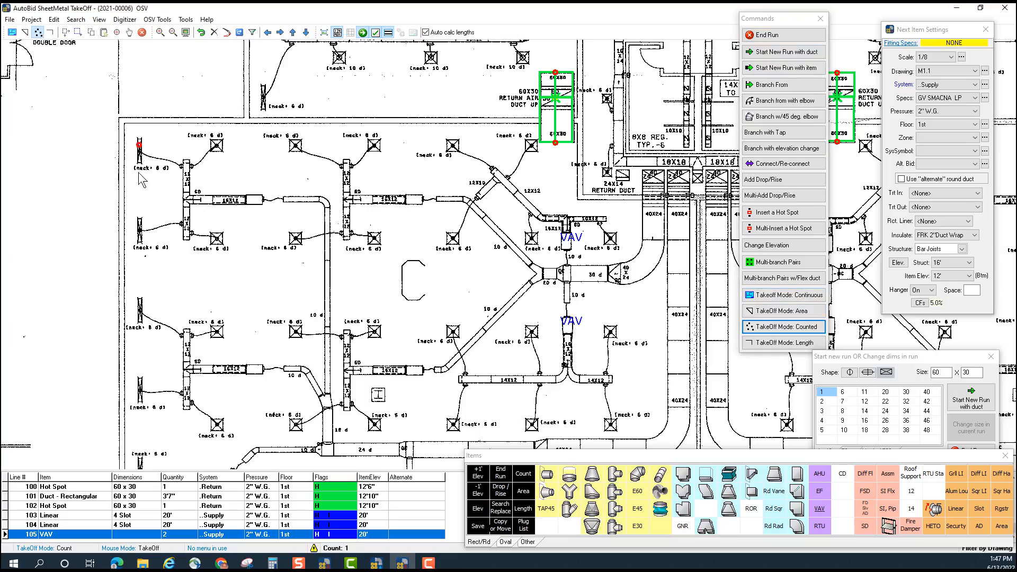
pyautogui.click(141, 311)
pyautogui.click(775, 40)
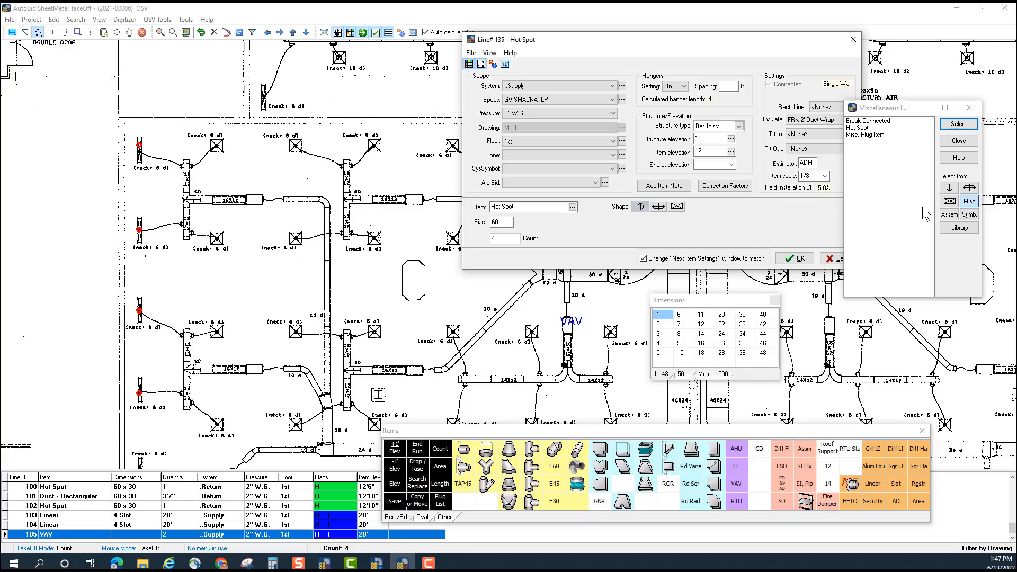
# Assign the SI Flex Slot Diff assembly at size 6 to the four counted diffusers and accept the item.
pyautogui.click(947, 214)
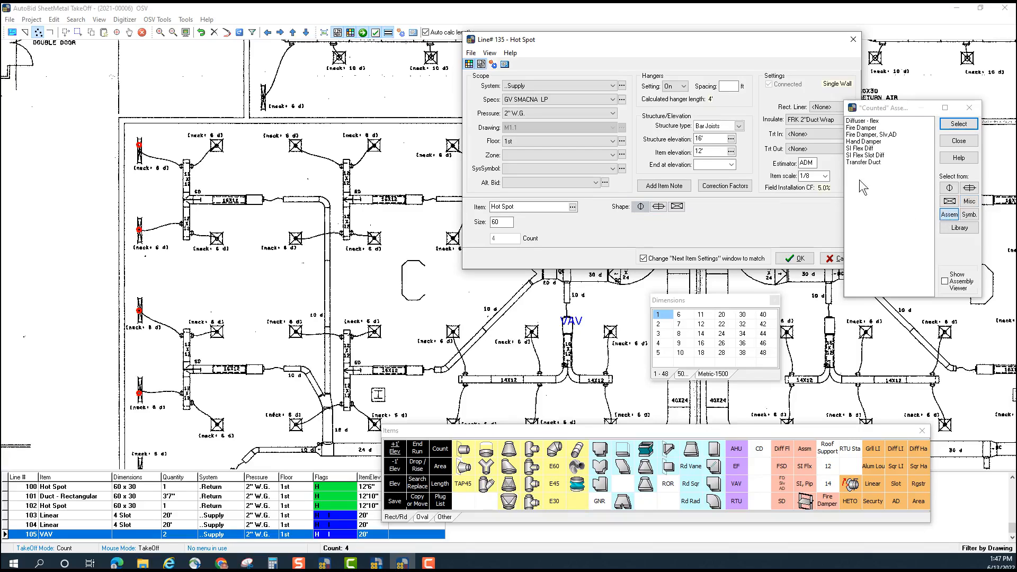
pyautogui.click(860, 156)
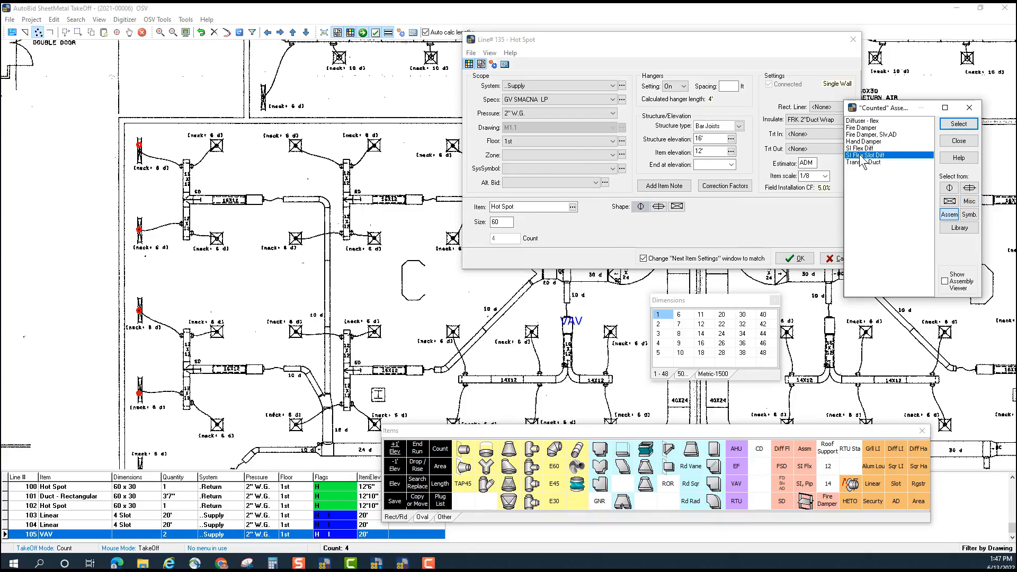
pyautogui.click(959, 126)
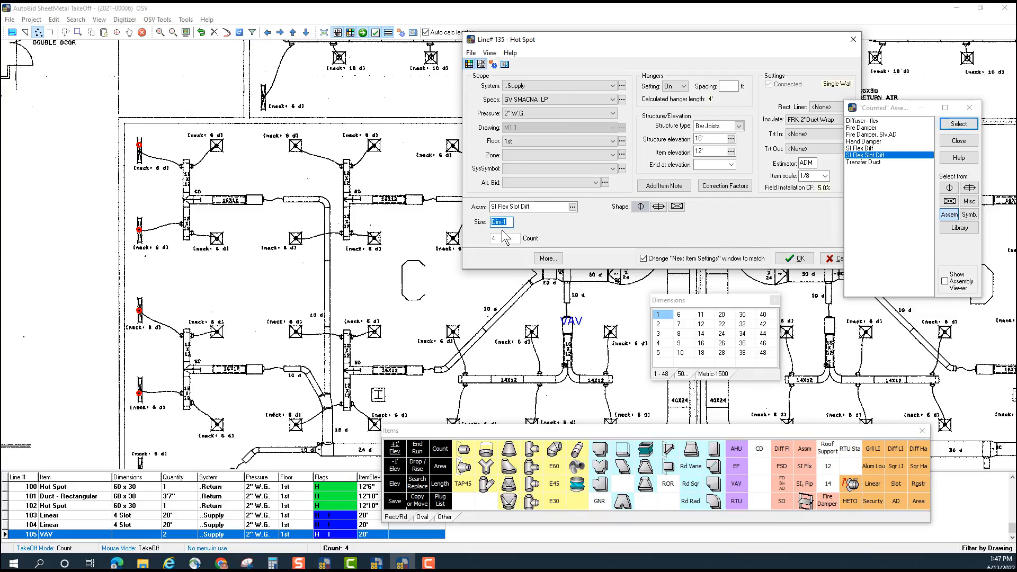
pyautogui.click(678, 315)
pyautogui.click(786, 258)
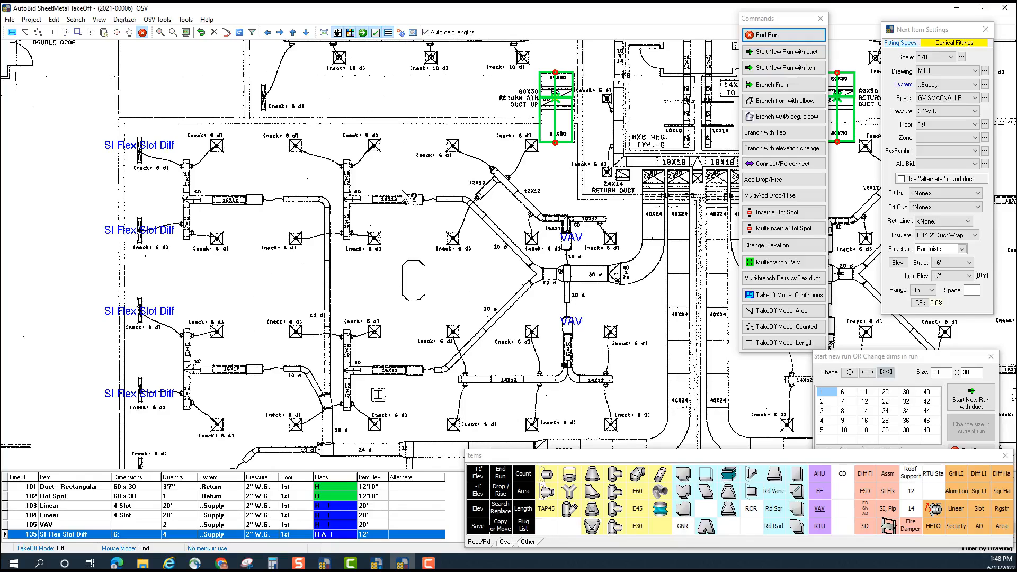
# In Counted takeoff mode, mark the four VAV boxes on the western room's horizontal branch ducts and end the run.
pyautogui.click(39, 33)
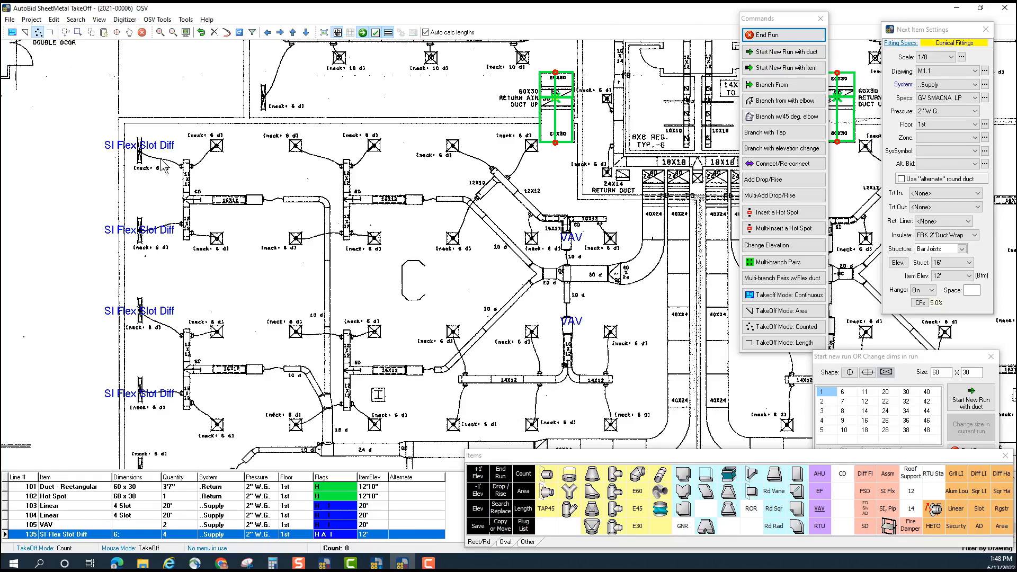
pyautogui.click(253, 201)
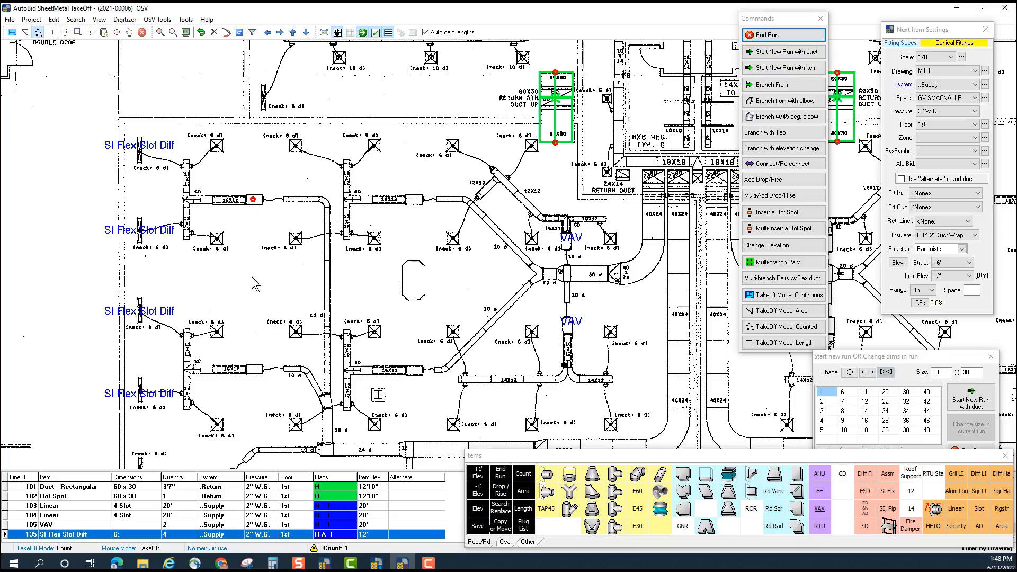
pyautogui.click(254, 367)
pyautogui.click(419, 369)
pyautogui.click(775, 37)
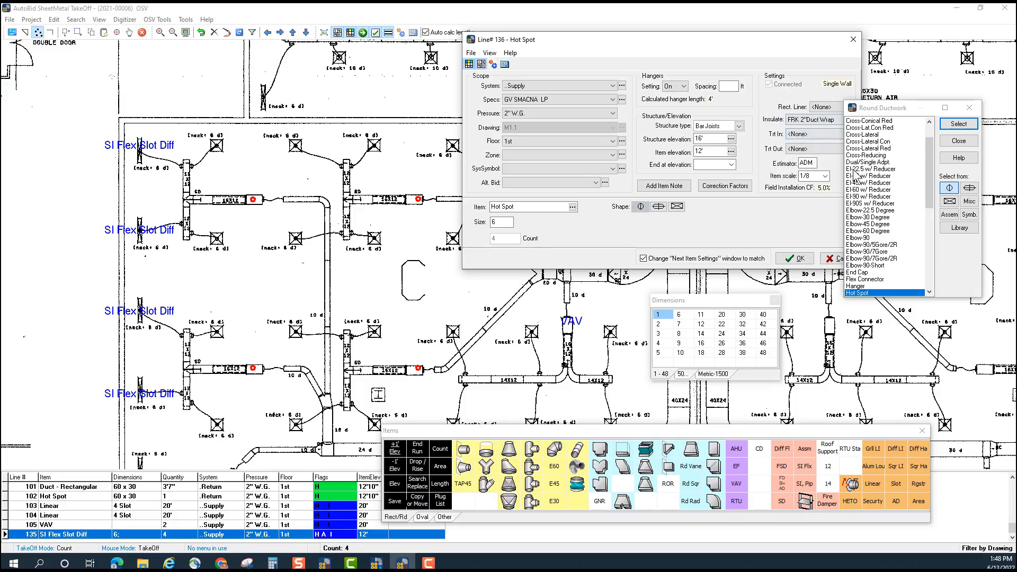
# Assign the library's 1000 CFM VAV Units item from Equipment, Terminal/VAV Units, to the four counted boxes and accept it.
pyautogui.click(954, 229)
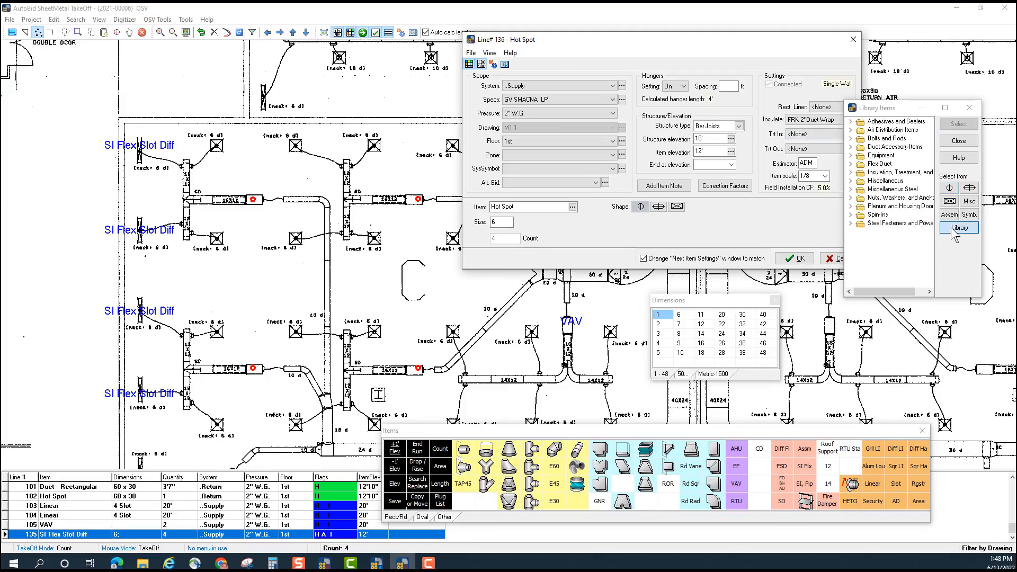
pyautogui.click(852, 155)
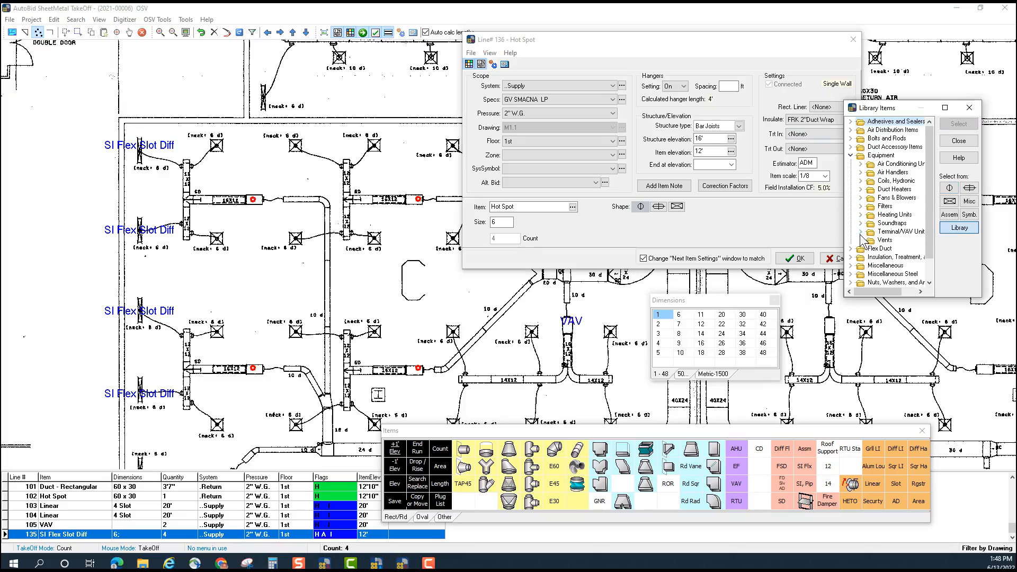
pyautogui.click(862, 232)
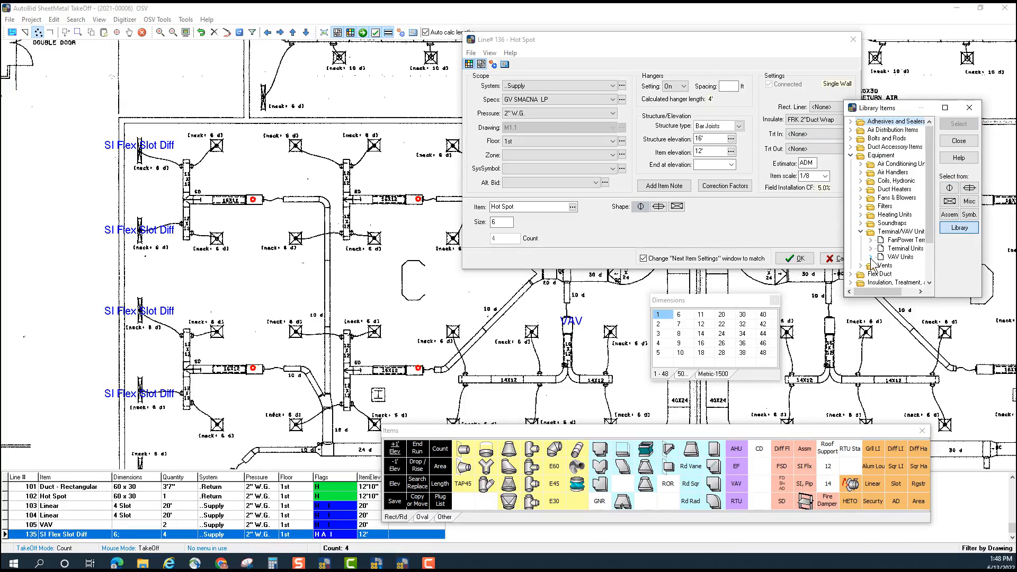
pyautogui.click(870, 258)
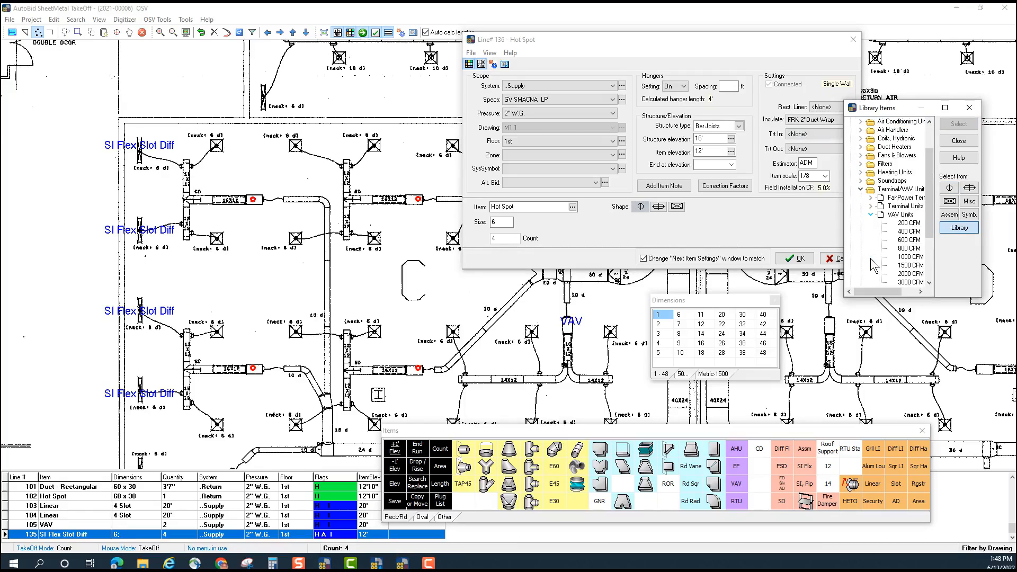
pyautogui.click(909, 257)
pyautogui.click(957, 124)
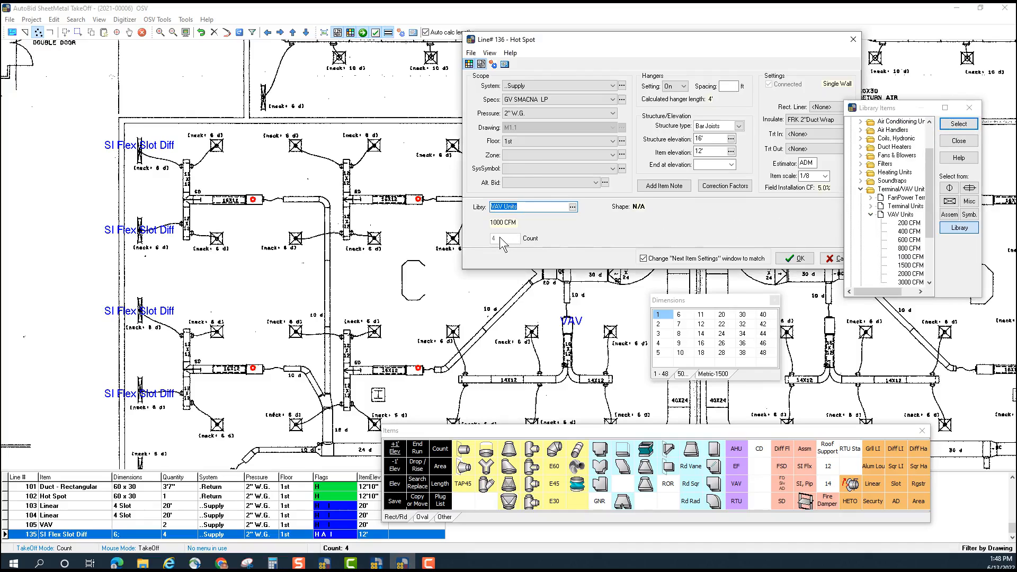
pyautogui.click(798, 259)
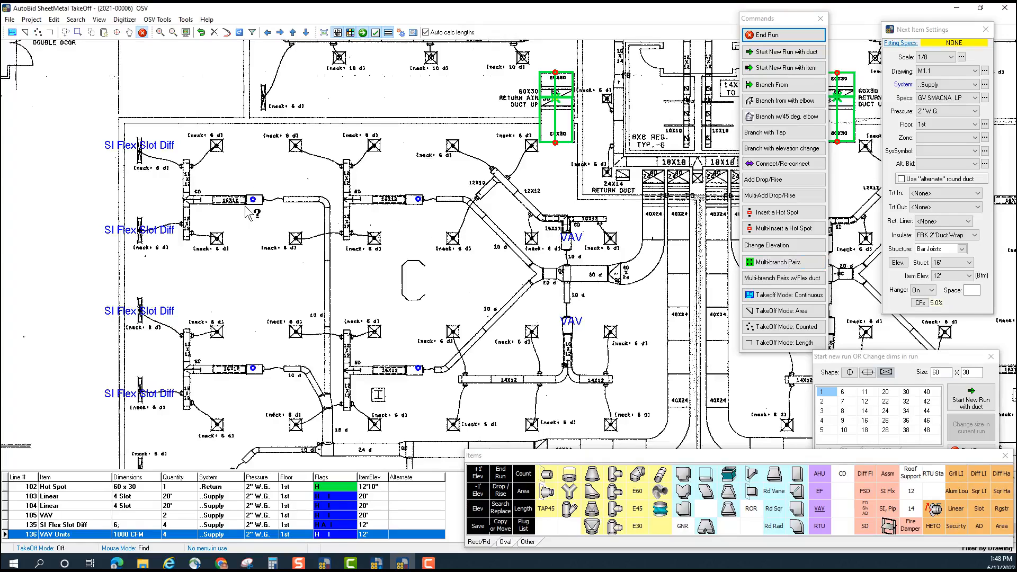
# Count the three VAV boxes on the branches south of the 24 d and 30 d main and assign them the VAV symbol.
pyautogui.moveTo(368, 380); pyautogui.dragTo(352, 128)
pyautogui.press('Escape')
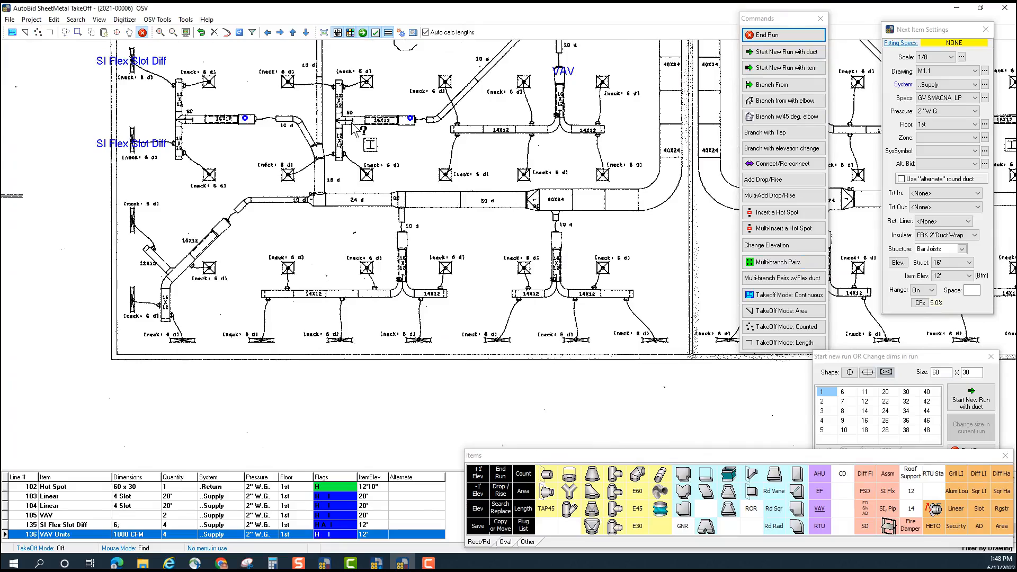
pyautogui.click(38, 33)
pyautogui.click(220, 232)
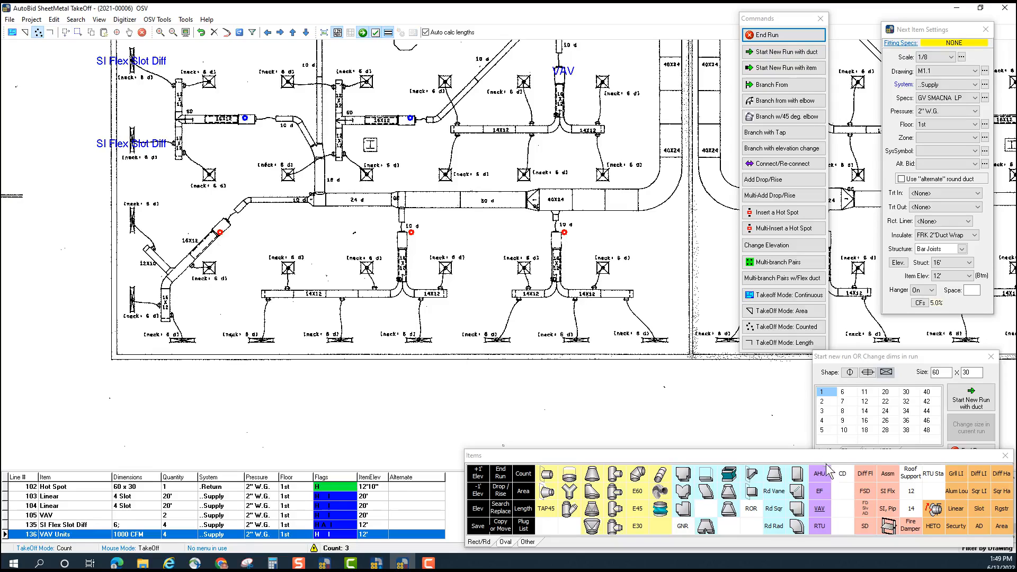
pyautogui.click(820, 512)
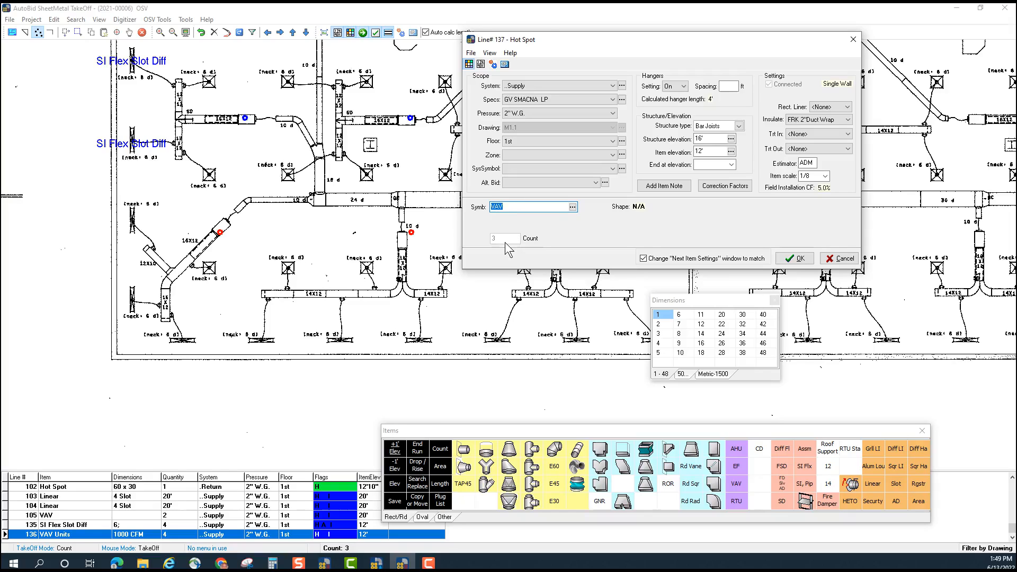
pyautogui.click(795, 259)
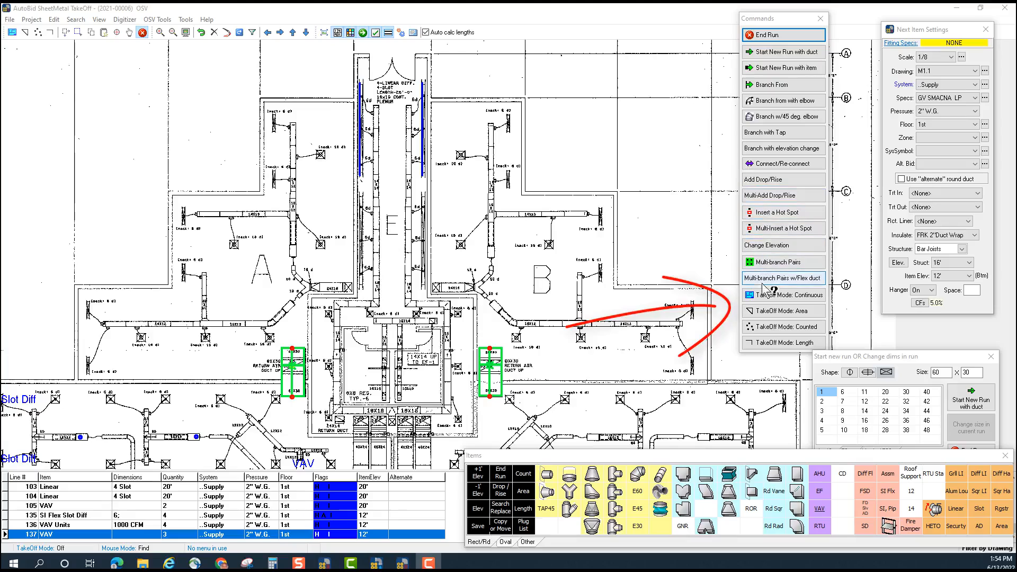
# In Area takeoff mode, trace the outline of corridor E and the core room south of it, then end the run.
pyautogui.click(788, 315)
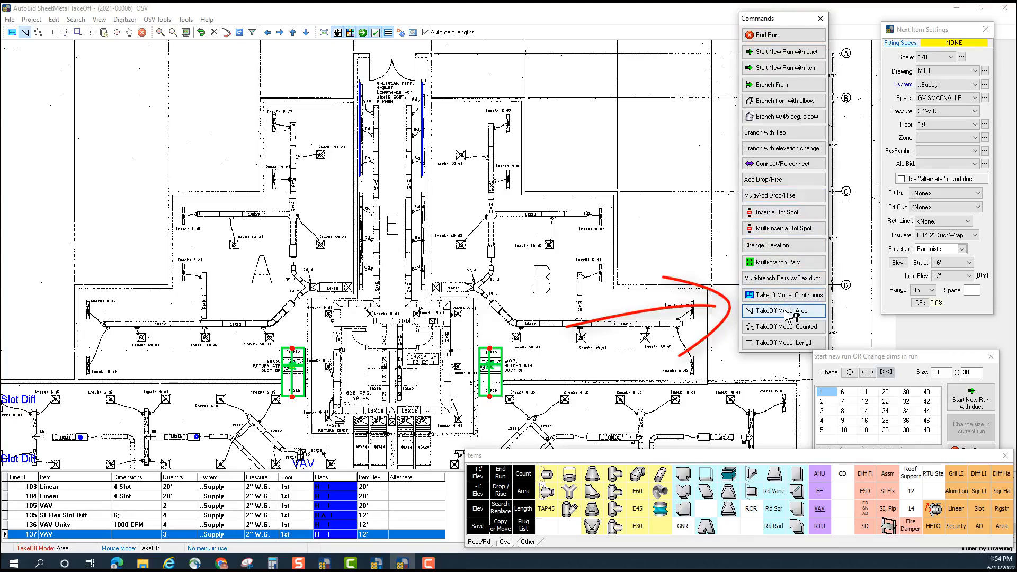
pyautogui.click(359, 59)
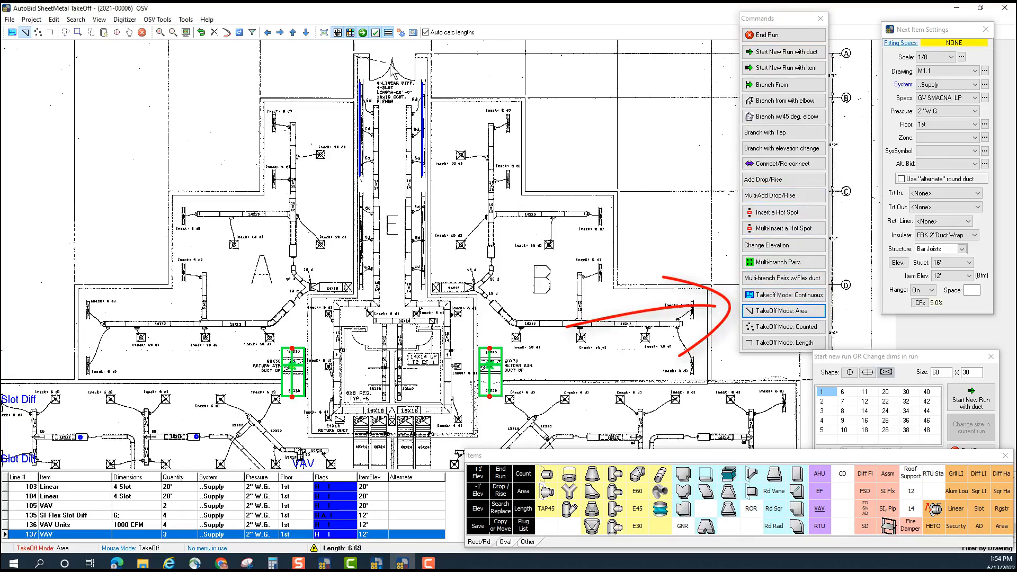
pyautogui.click(428, 60)
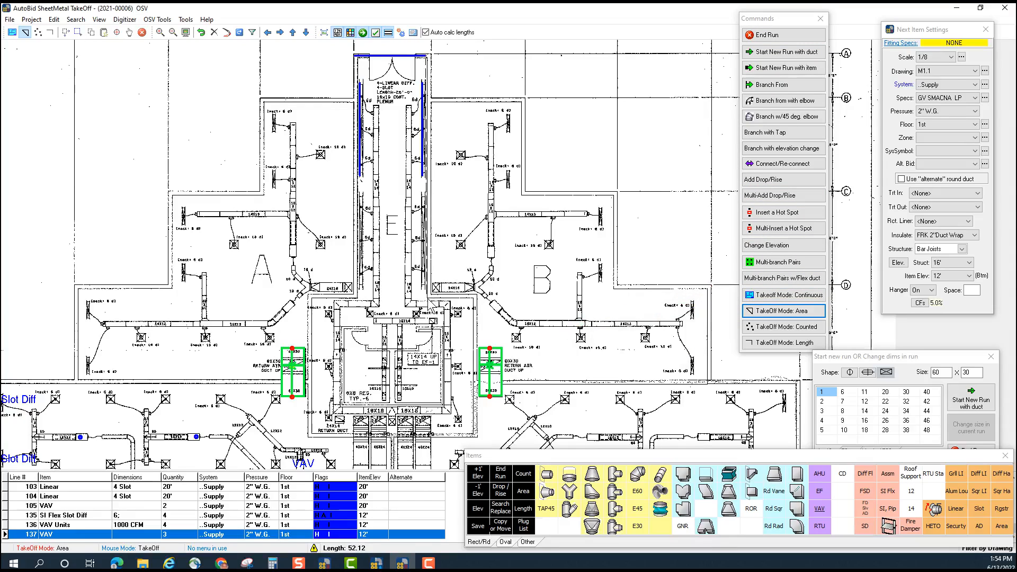
pyautogui.click(430, 300)
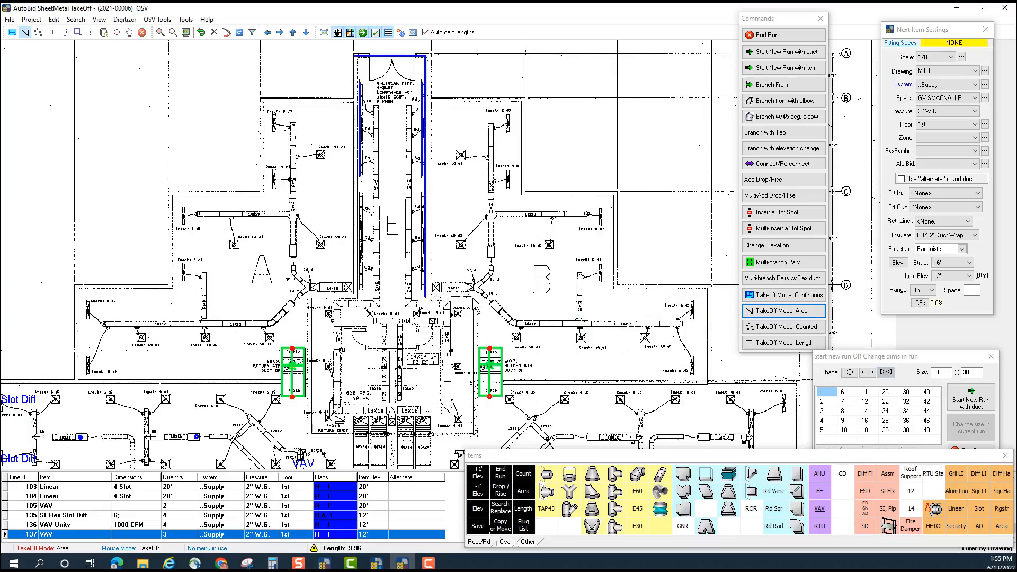
pyautogui.click(471, 297)
pyautogui.click(471, 434)
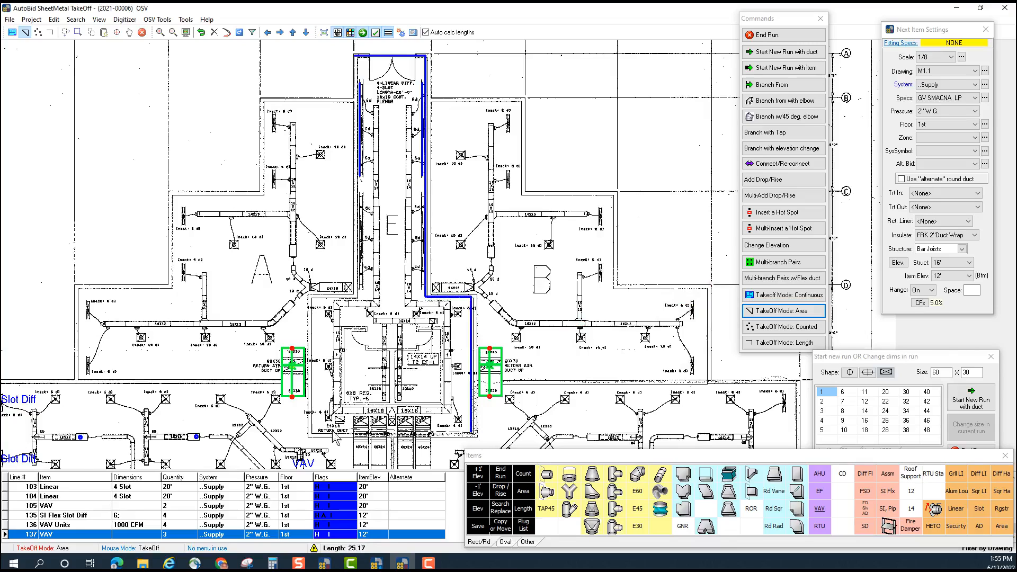
pyautogui.click(303, 433)
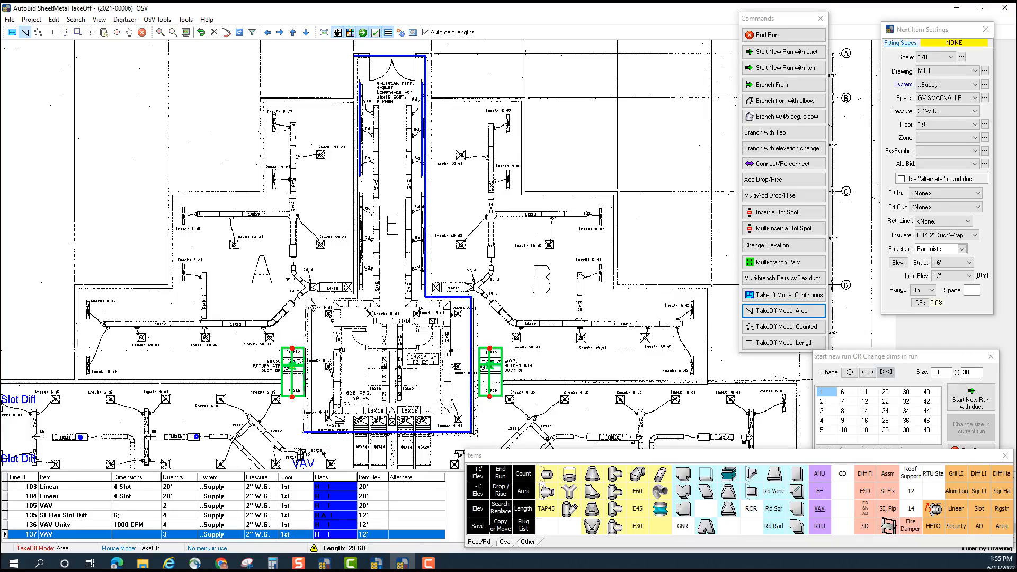
pyautogui.click(304, 295)
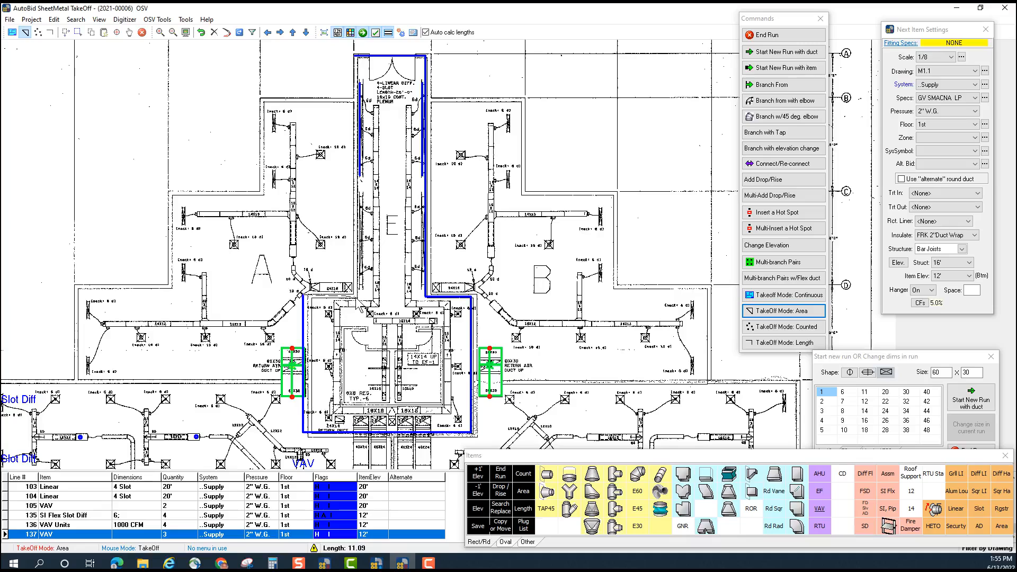
pyautogui.click(354, 294)
pyautogui.click(355, 56)
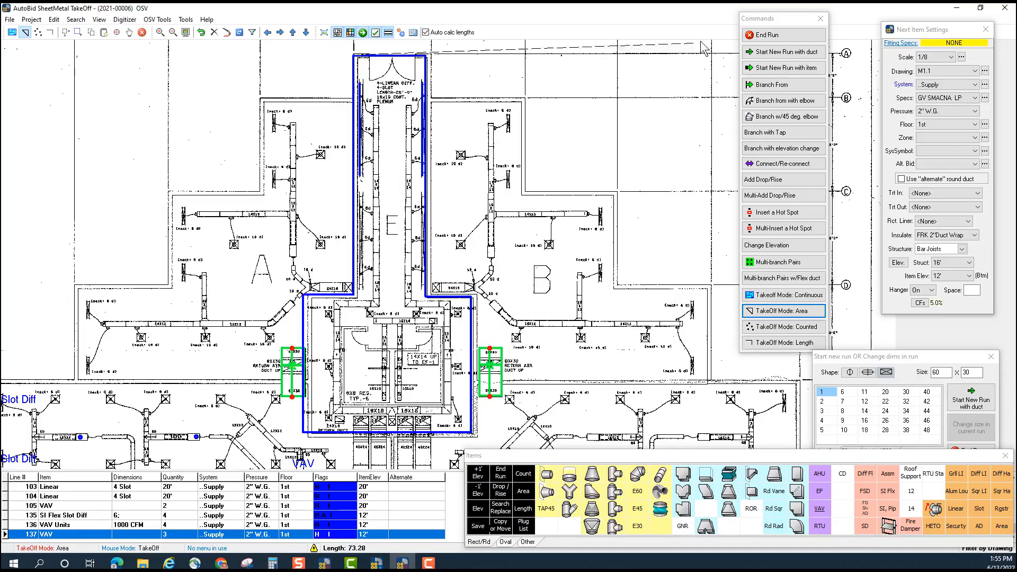
pyautogui.click(775, 35)
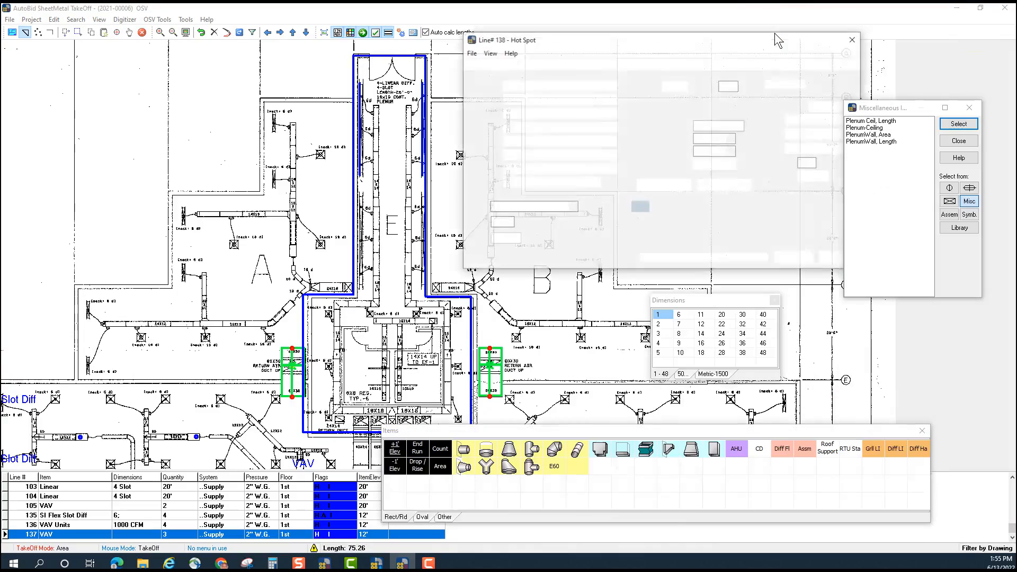
# Assign the library's Square Feet item from Miscellaneous, Area Calculator, Area Calculation, to the traced area and accept it.
pyautogui.moveTo(644, 43); pyautogui.dragTo(612, 42)
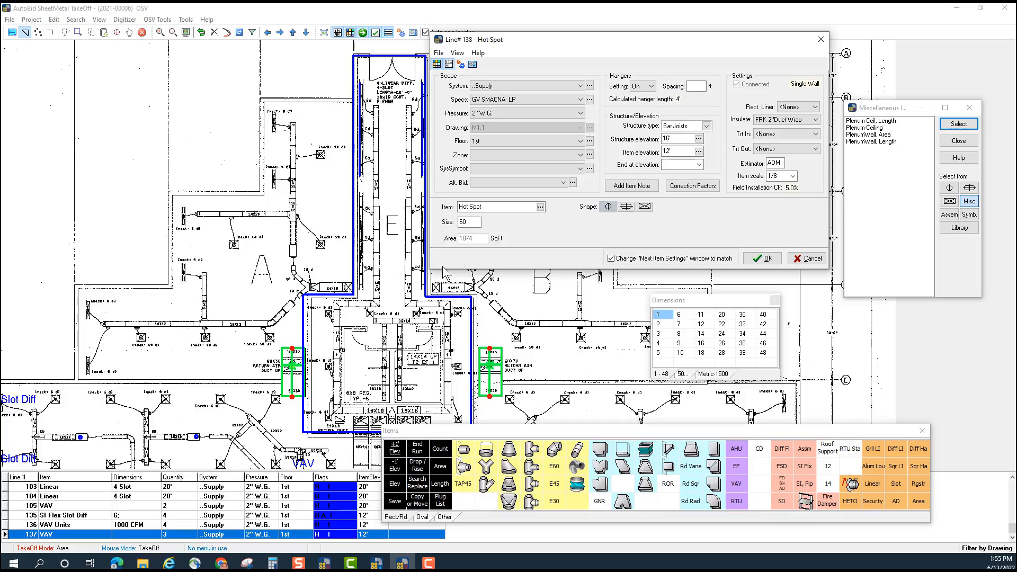
pyautogui.click(961, 229)
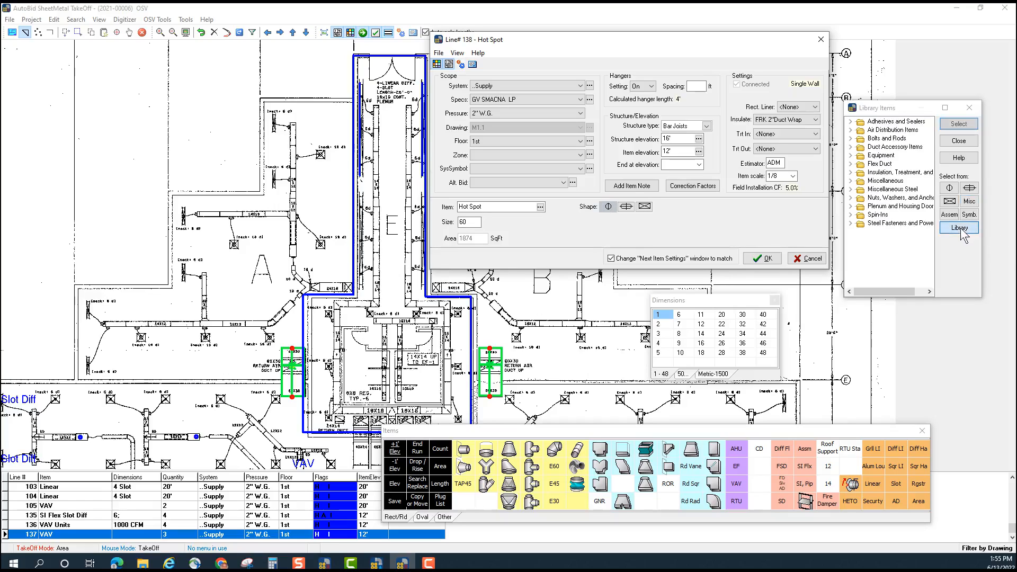
pyautogui.click(851, 182)
pyautogui.click(861, 190)
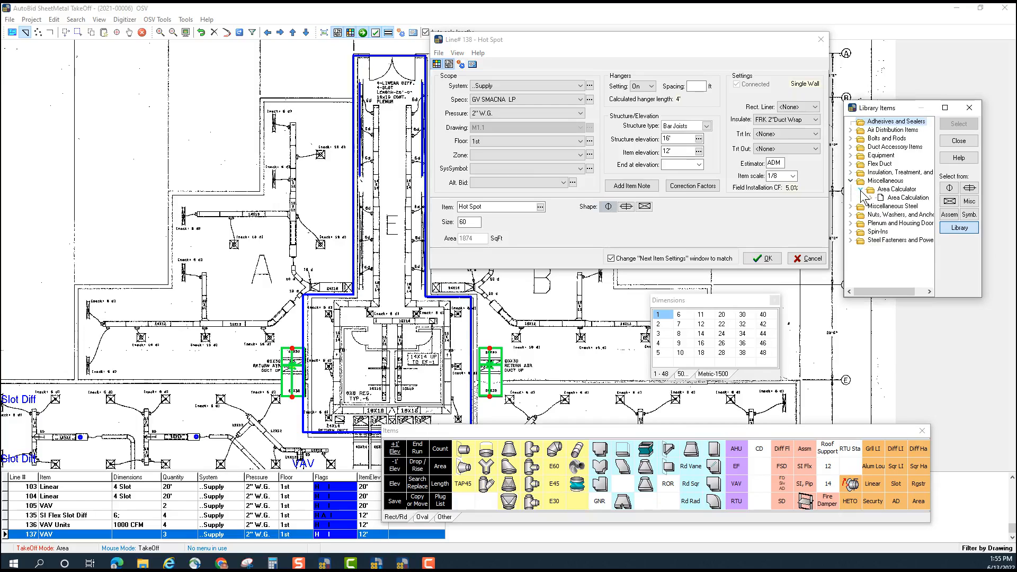
pyautogui.click(871, 198)
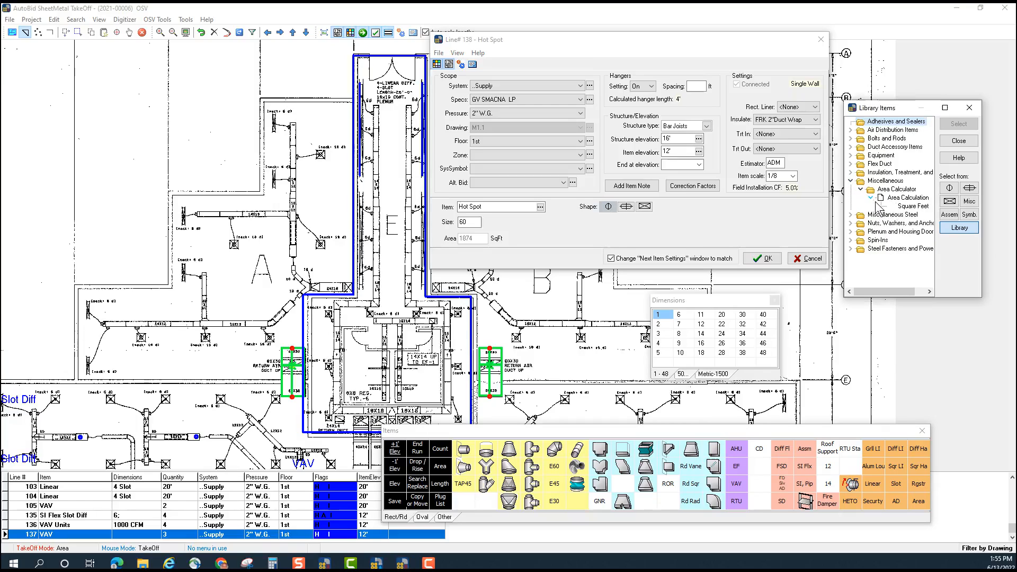
pyautogui.click(914, 207)
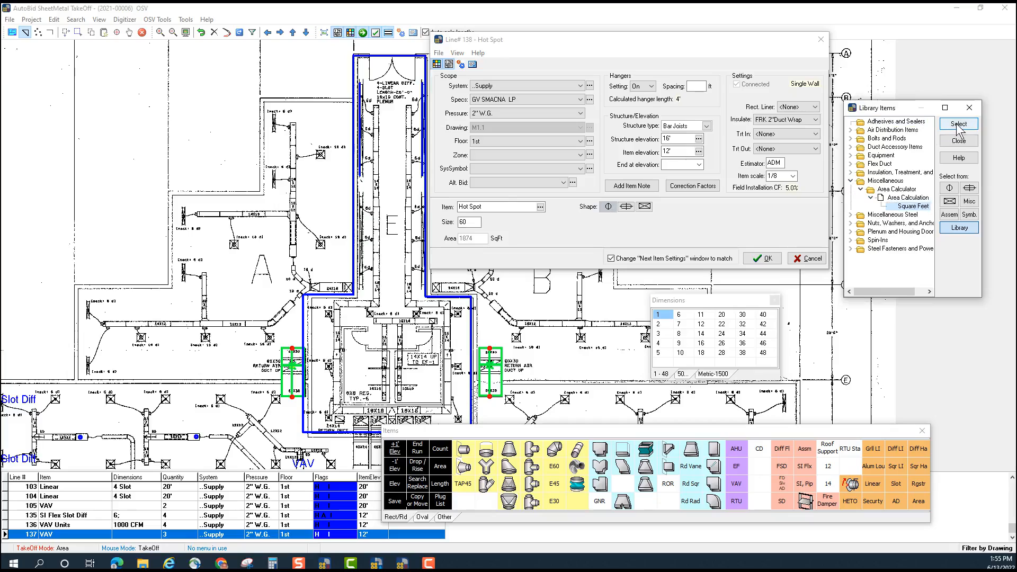
pyautogui.click(958, 125)
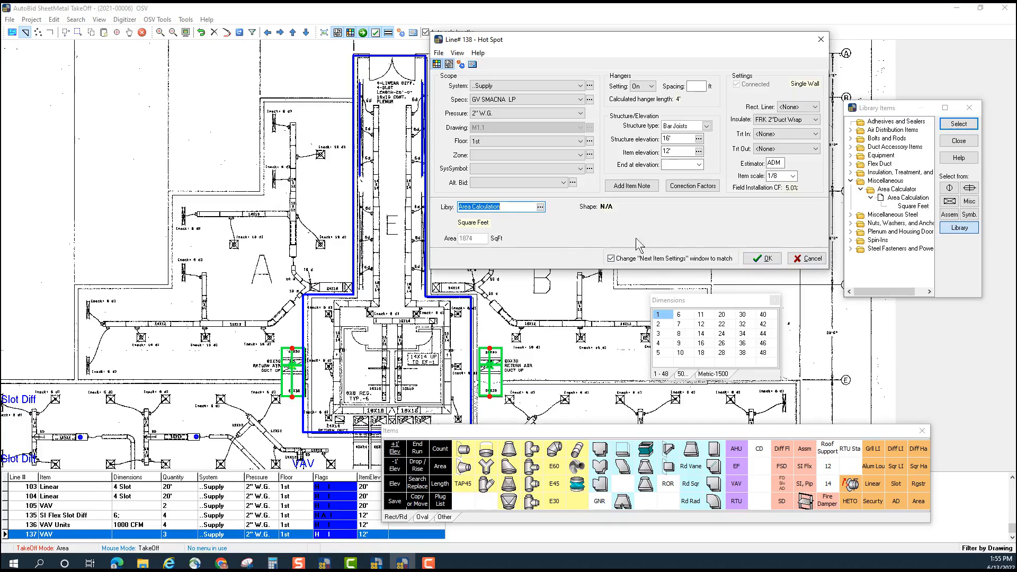
pyautogui.click(762, 260)
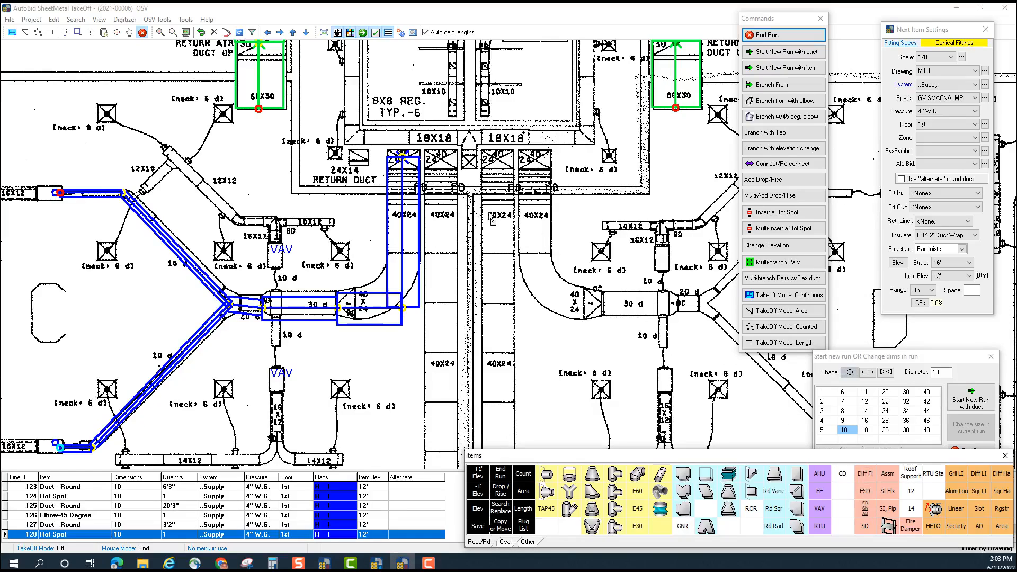
# Insert a 40 x 24 Fire Damper, Slv,AD assembly on the taken-off 40X24 duct at its FD mark.
pyautogui.doubleClick(404, 191)
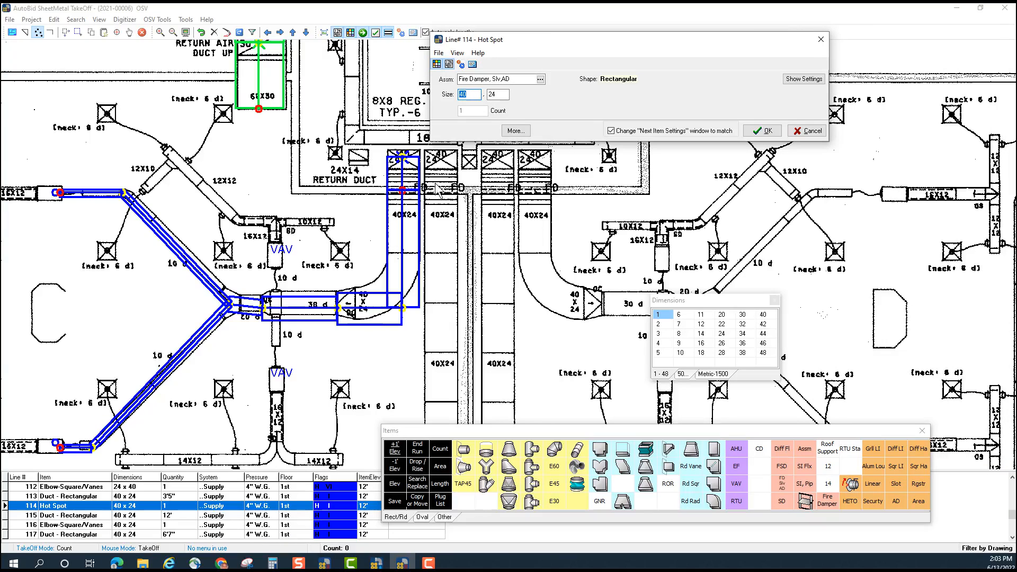
pyautogui.click(752, 133)
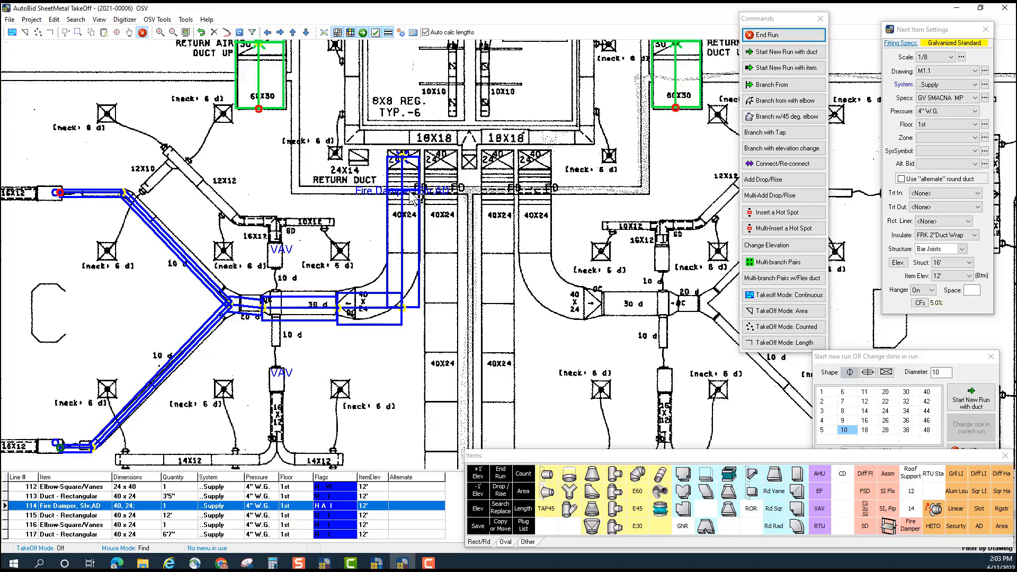
# Place a Grille LayIn item sized 24 x 12 at the 24X14 return duct label and accept it.
pyautogui.moveTo(316, 230); pyautogui.dragTo(404, 225)
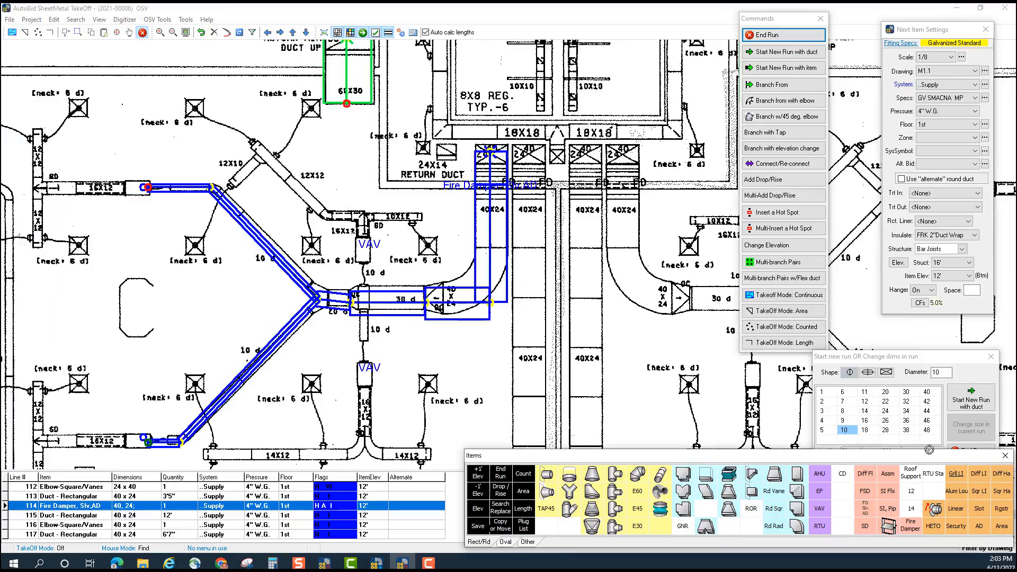
pyautogui.doubleClick(440, 167)
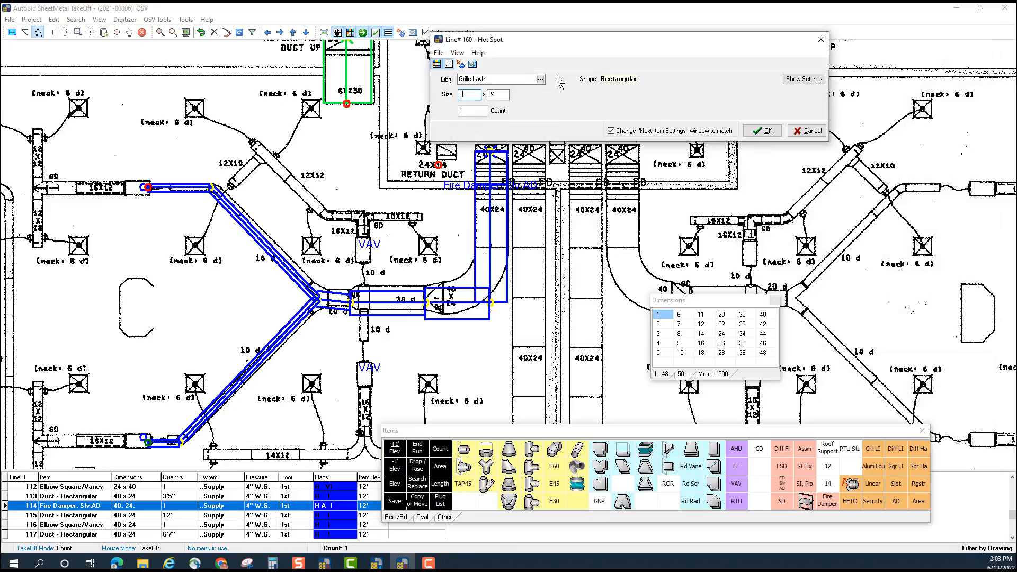
pyautogui.write('24')
pyautogui.press('Tab')
pyautogui.write('12')
pyautogui.click(763, 131)
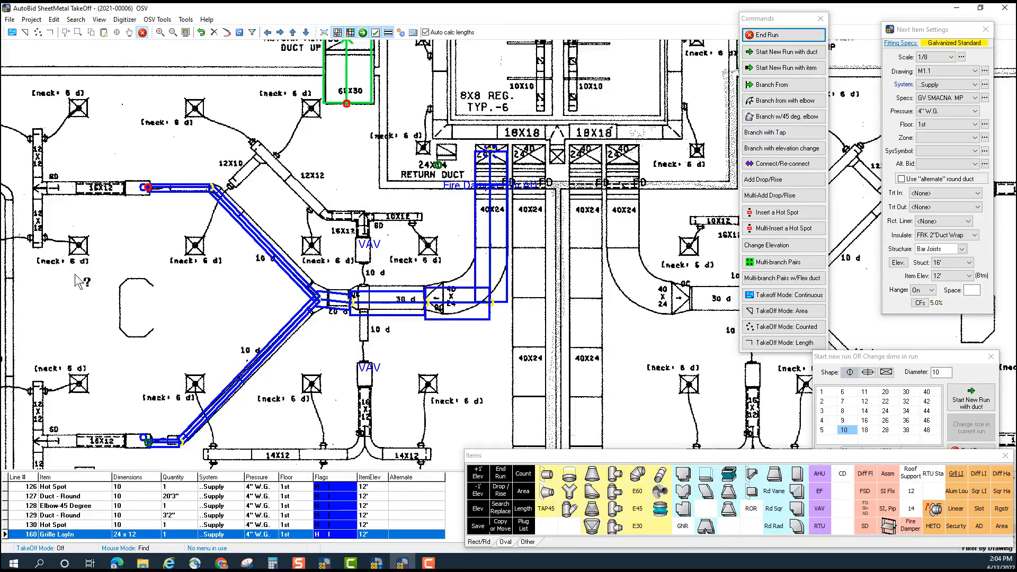
# Show the floating assembly and symbol lists and place VAV symbols on the two boxes feeding the nearest 16X12 branches in the eastern room.
pyautogui.moveTo(80, 276)
pyautogui.mouseDown()
pyautogui.moveTo(328, 277)
pyautogui.moveTo(379, 288)
pyautogui.mouseUp()
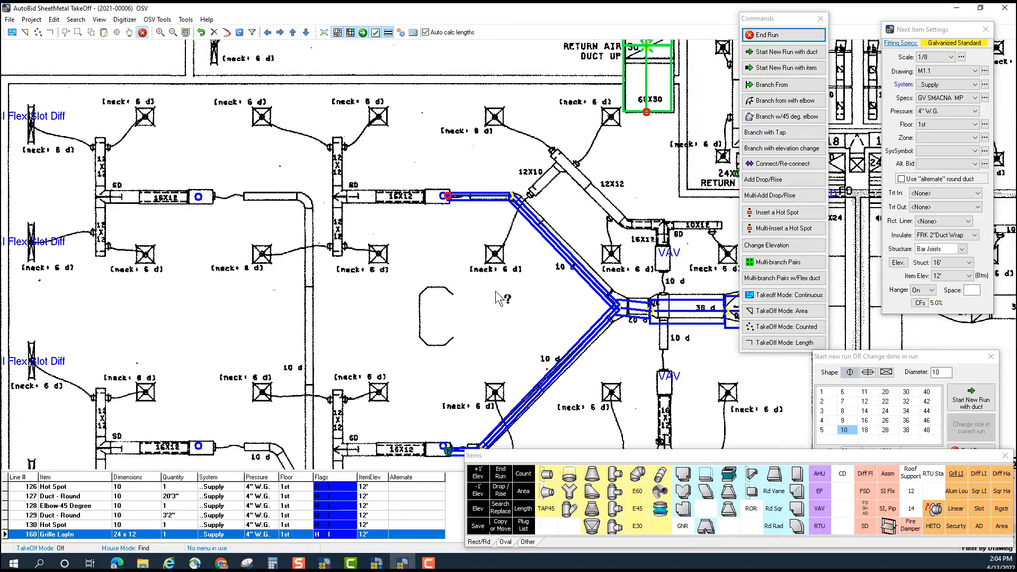
pyautogui.moveTo(500, 295); pyautogui.dragTo(172, 309)
pyautogui.moveTo(497, 272)
pyautogui.mouseDown()
pyautogui.moveTo(170, 178)
pyautogui.moveTo(106, 178)
pyautogui.mouseUp()
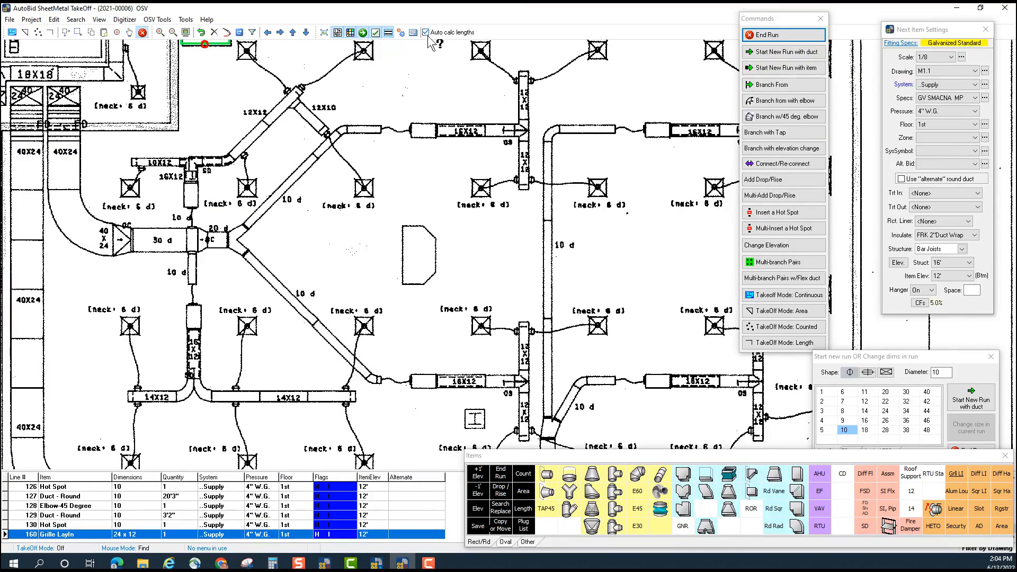
pyautogui.click(400, 33)
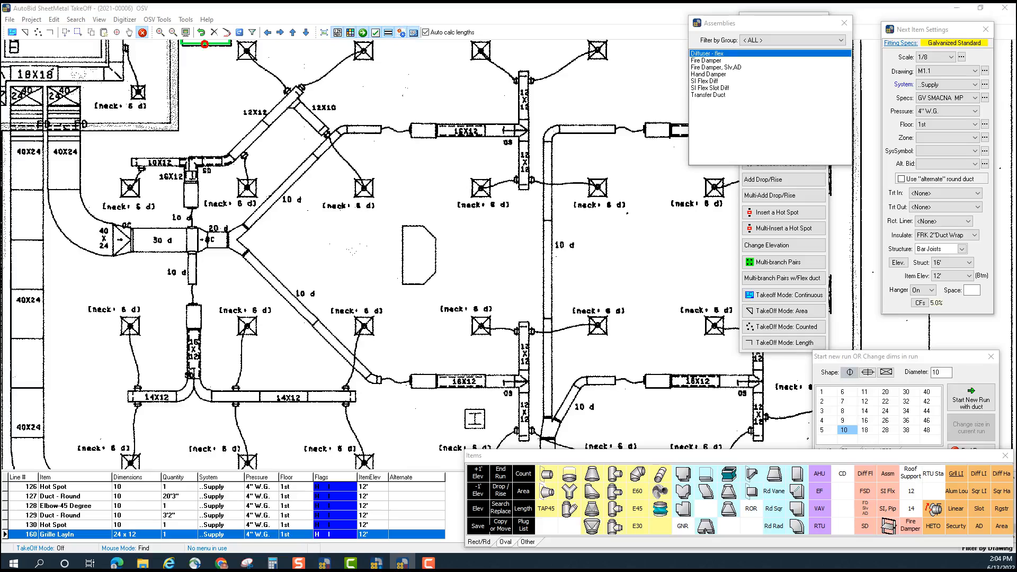
pyautogui.moveTo(1016, 124)
pyautogui.mouseDown()
pyautogui.moveTo(232, 97)
pyautogui.moveTo(57, 44)
pyautogui.mouseUp()
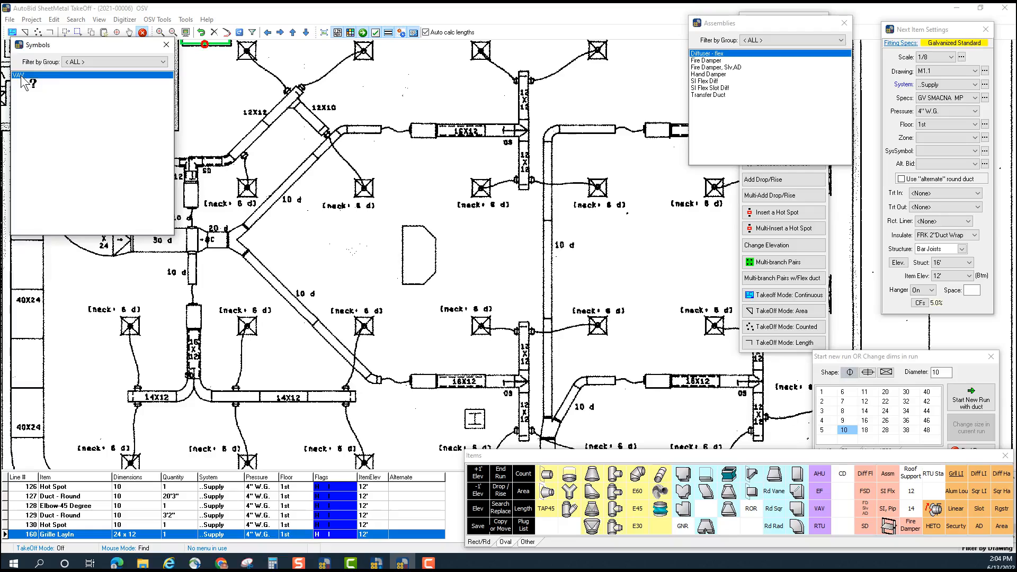
pyautogui.moveTo(22, 75); pyautogui.dragTo(429, 132)
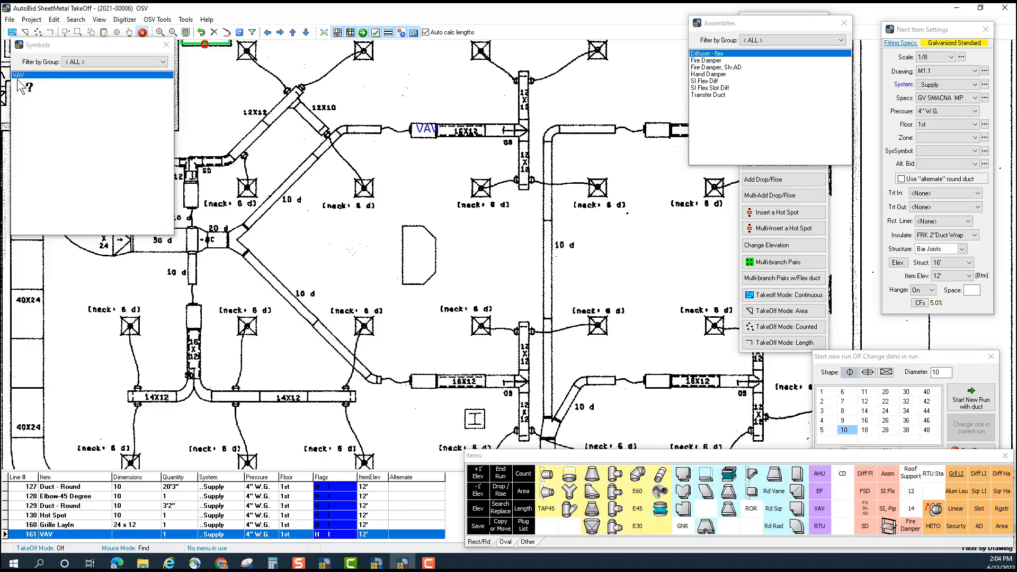
pyautogui.moveTo(20, 76); pyautogui.dragTo(428, 390)
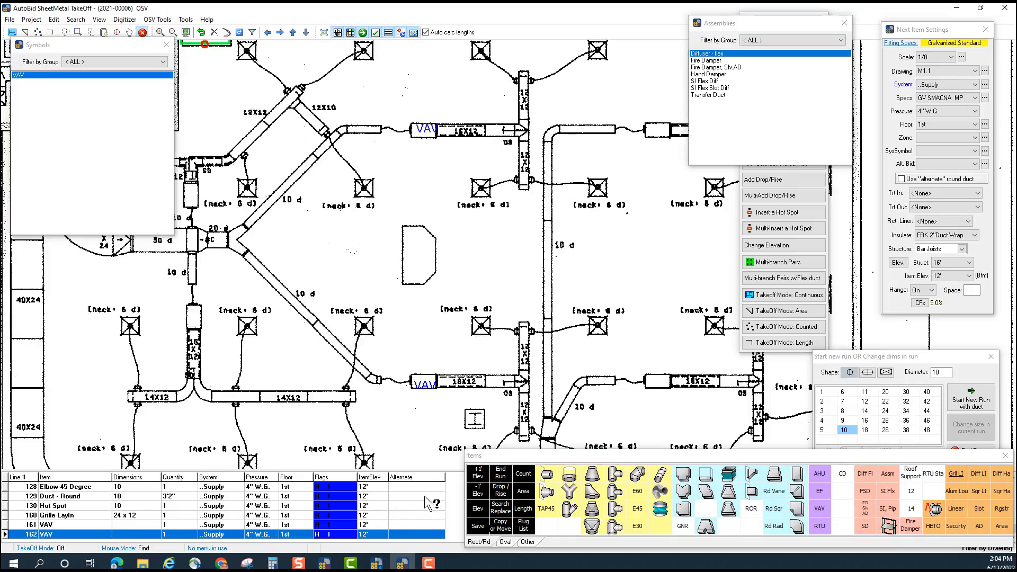
# Place the SI Flex Diff assembly at size 6 on the two diffusers north of the upper 16X12 branch, accepting each.
pyautogui.click(708, 83)
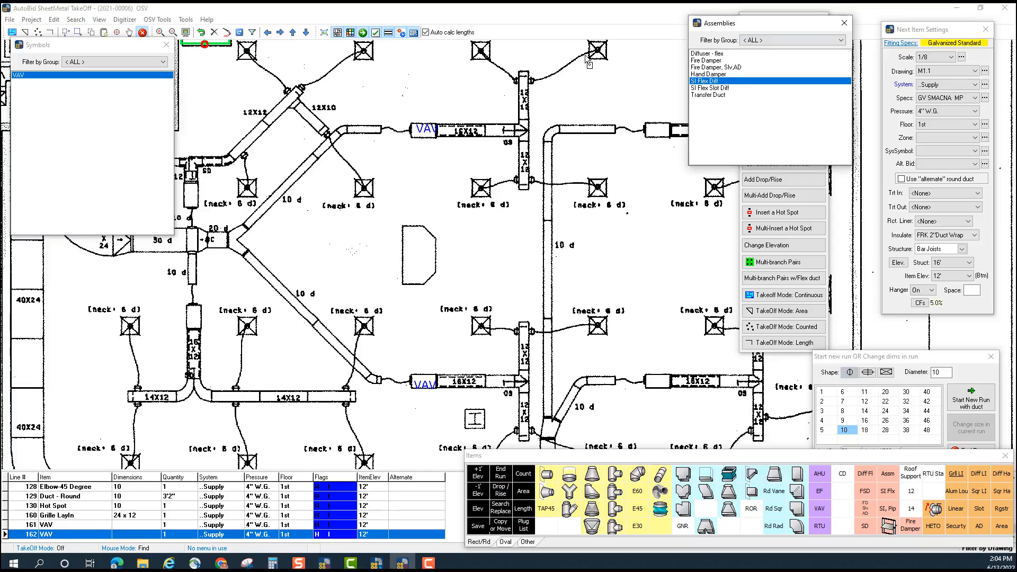
pyautogui.click(584, 54)
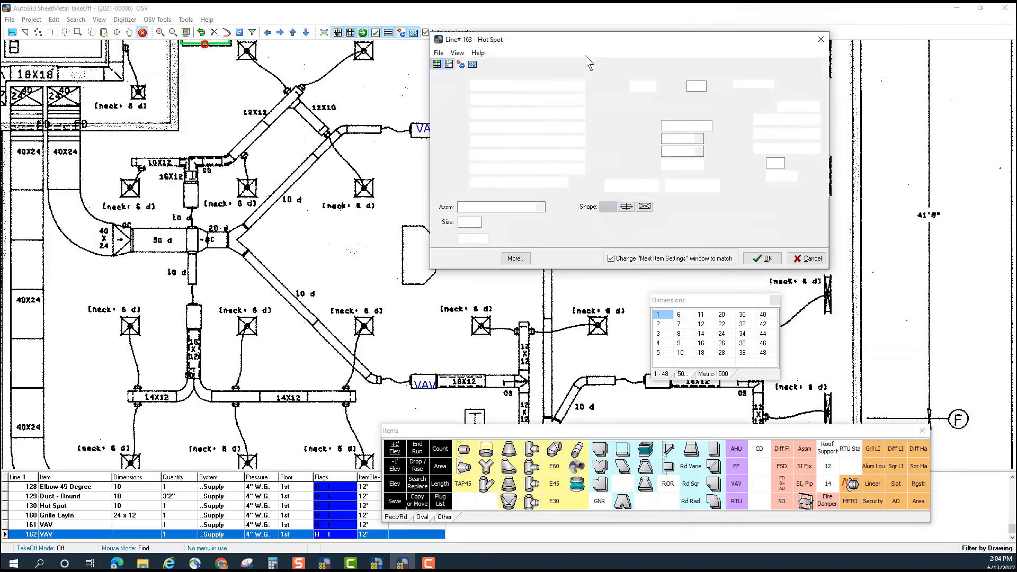
pyautogui.click(681, 316)
pyautogui.click(762, 259)
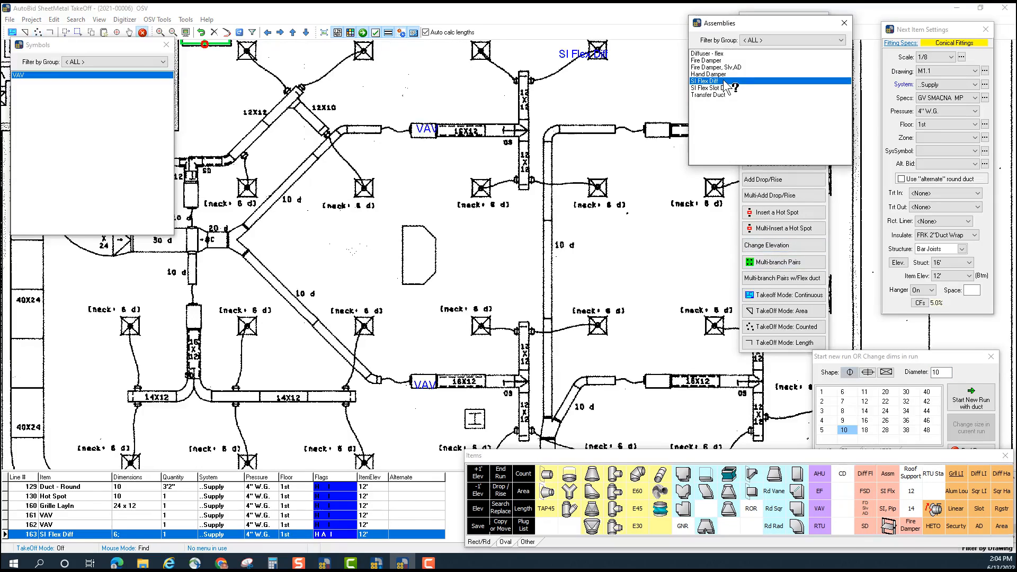
pyautogui.click(483, 51)
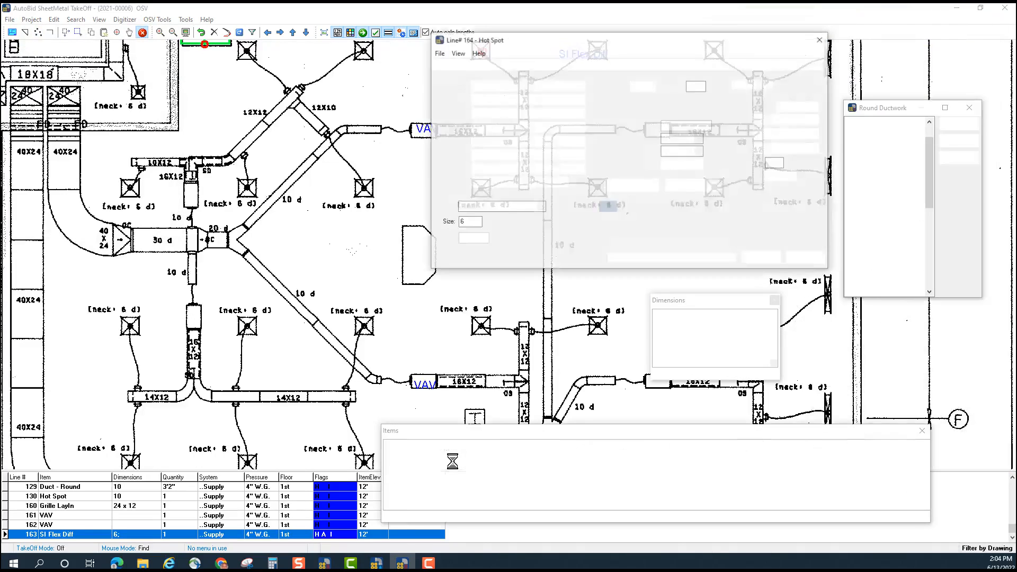
pyautogui.click(682, 316)
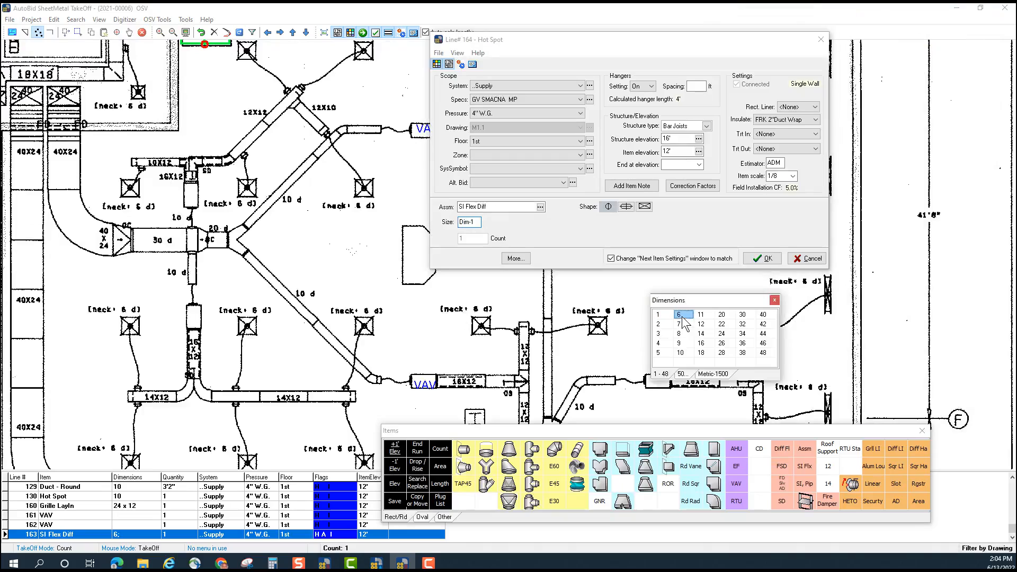
pyautogui.click(763, 259)
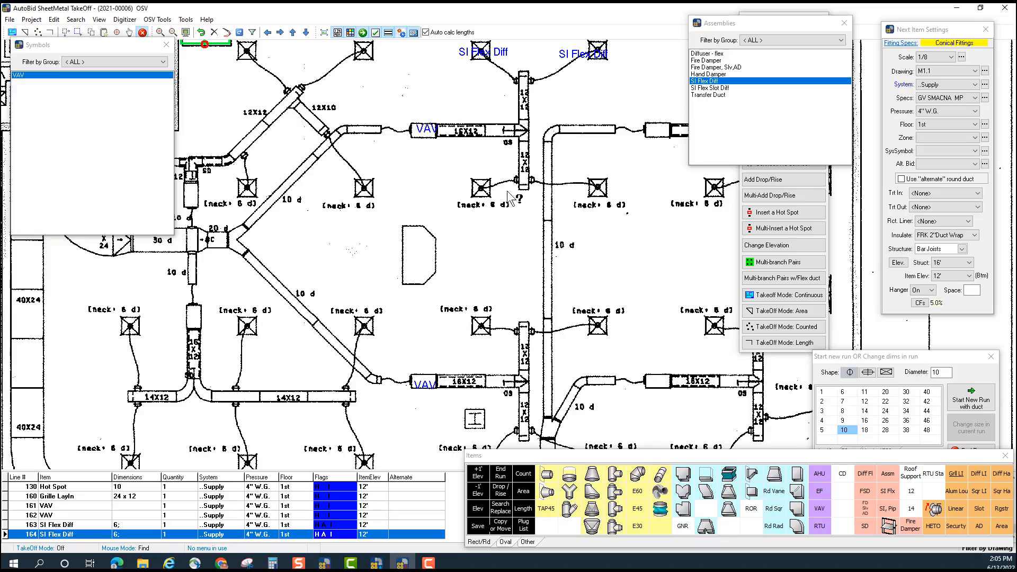
pyautogui.moveTo(455, 328); pyautogui.dragTo(509, 203)
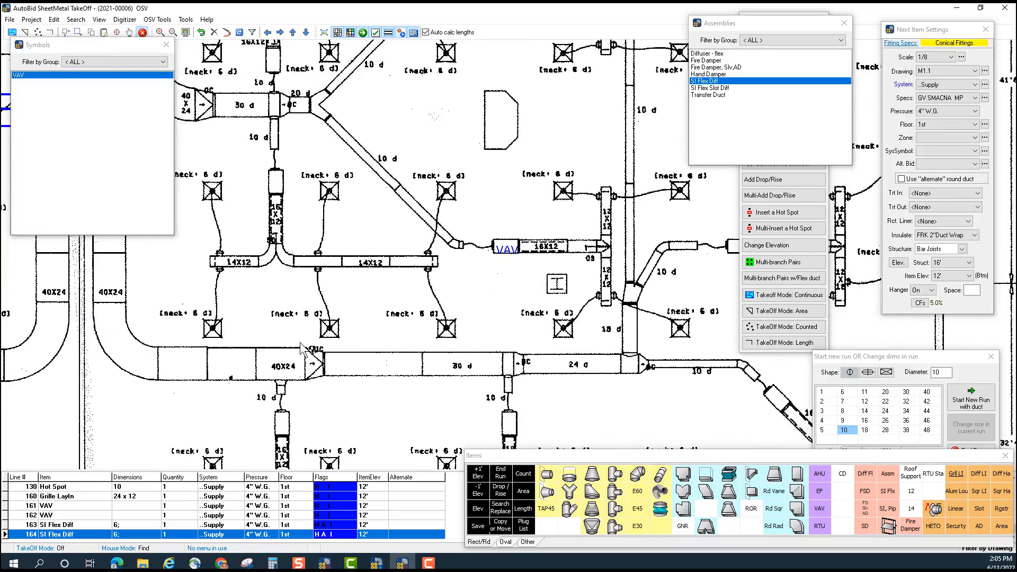
pyautogui.moveTo(280, 353)
pyautogui.mouseDown()
pyautogui.moveTo(509, 369)
pyautogui.moveTo(515, 389)
pyautogui.mouseUp()
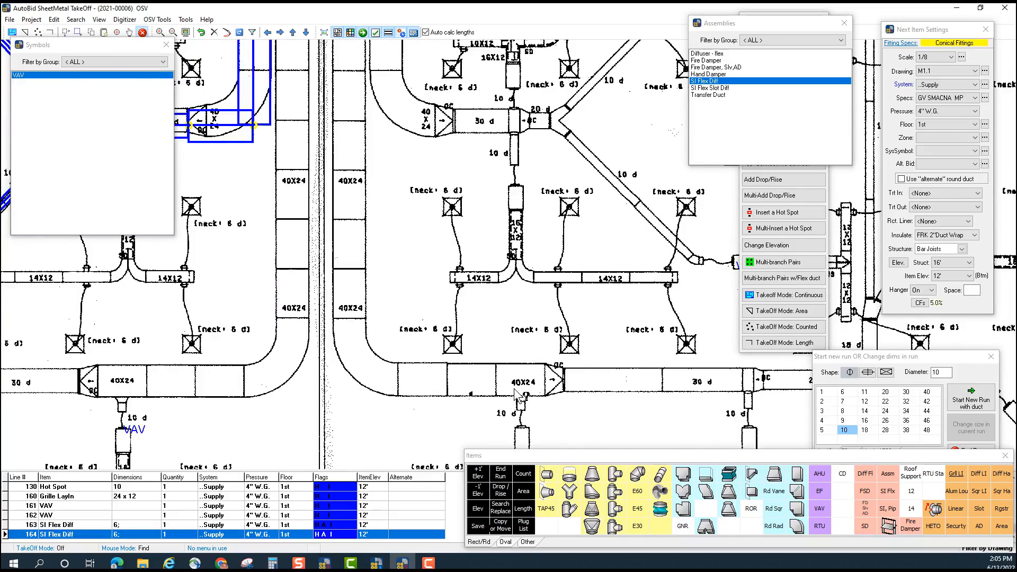